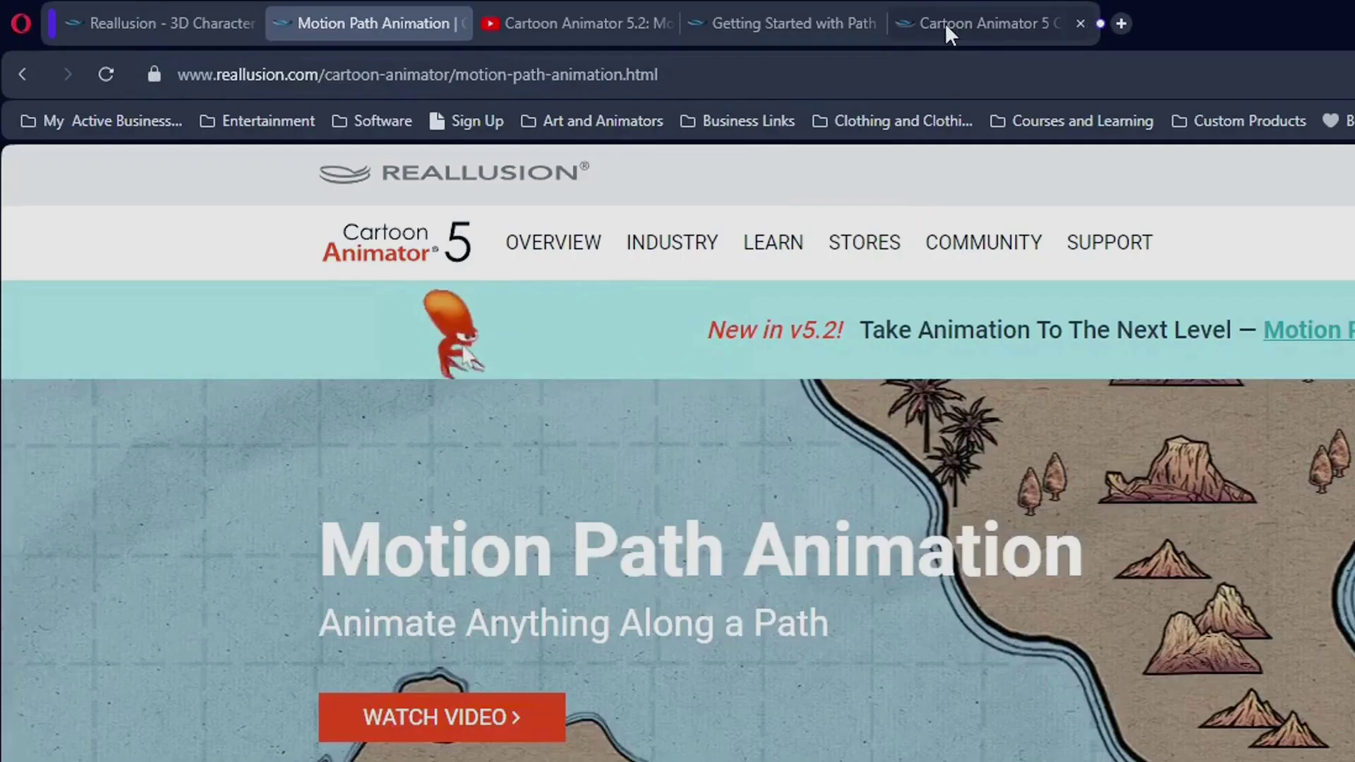
Look up the Getting Started with Path Animation tutorial among the Object Animations courses and return to the course categories.
mouse_move(451, 141)
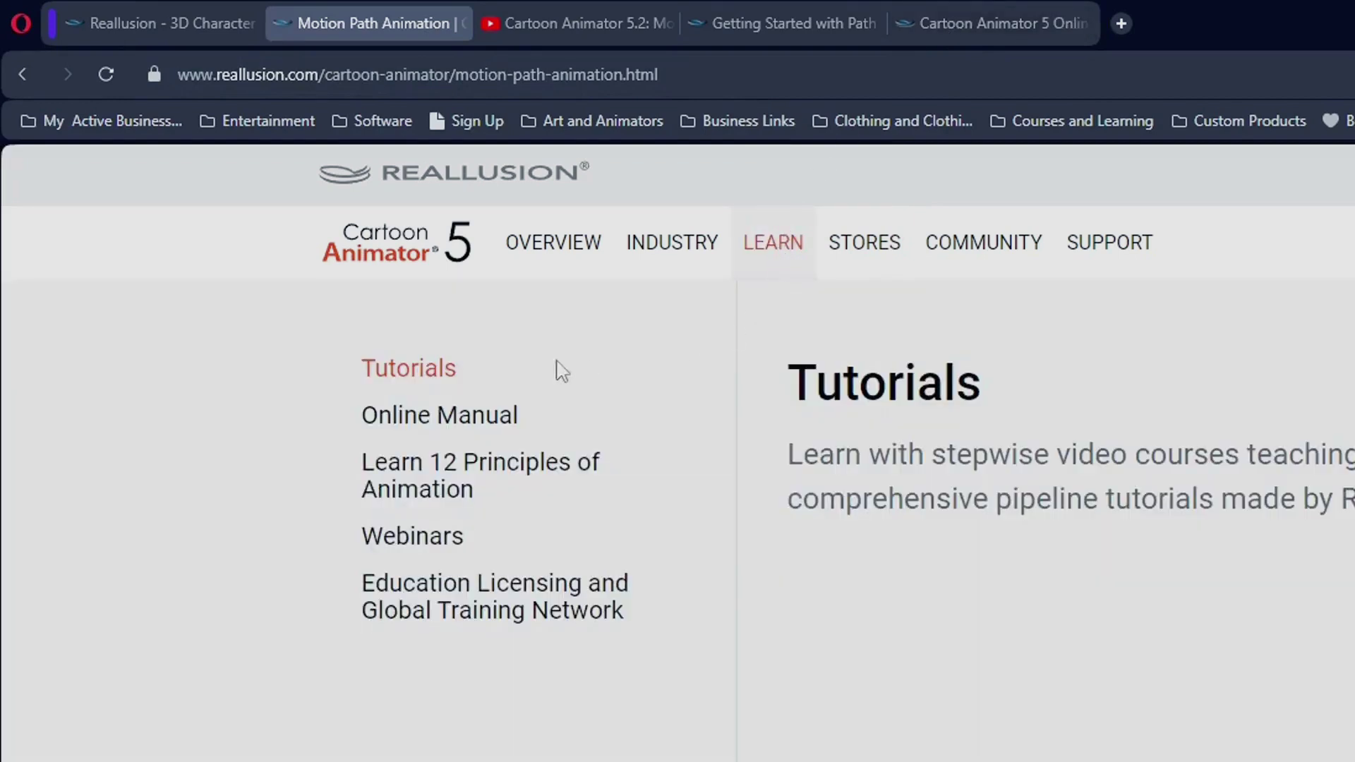
click(429, 376)
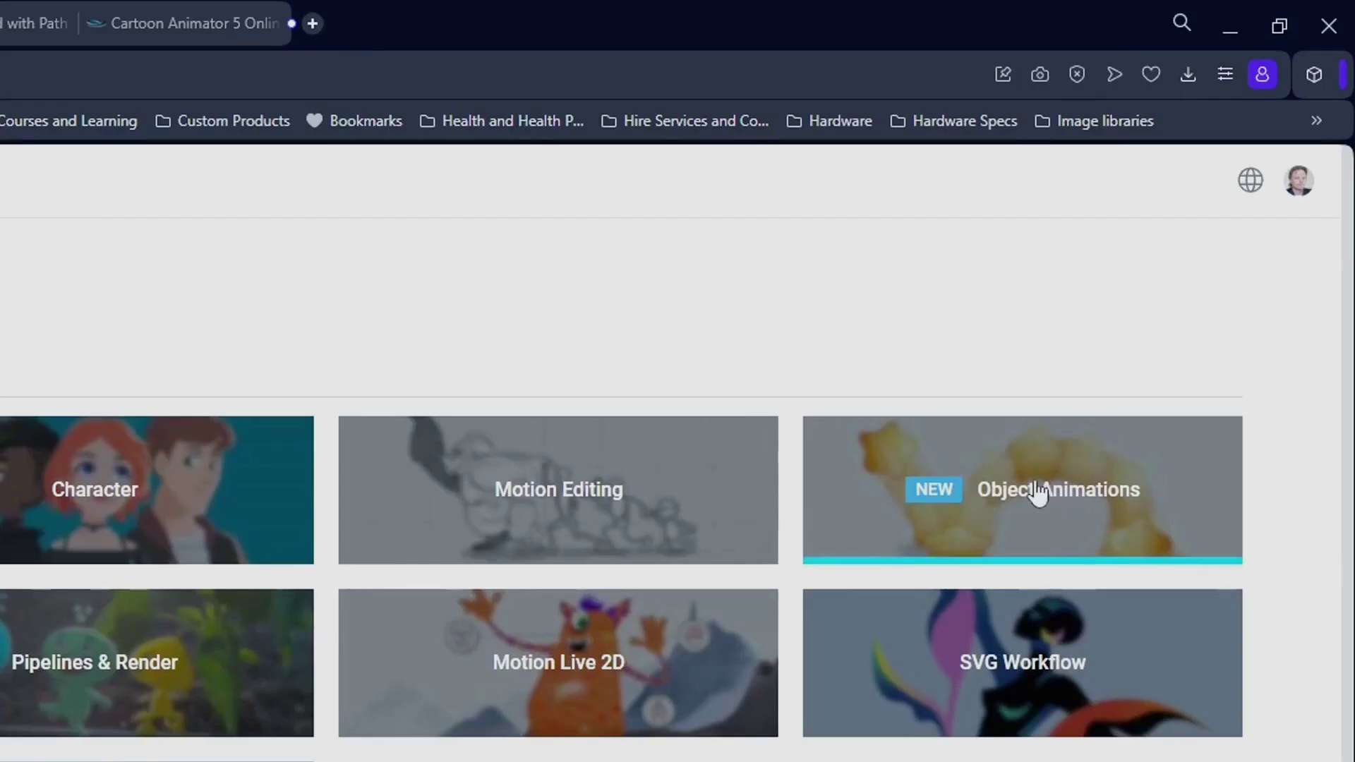
click(1038, 492)
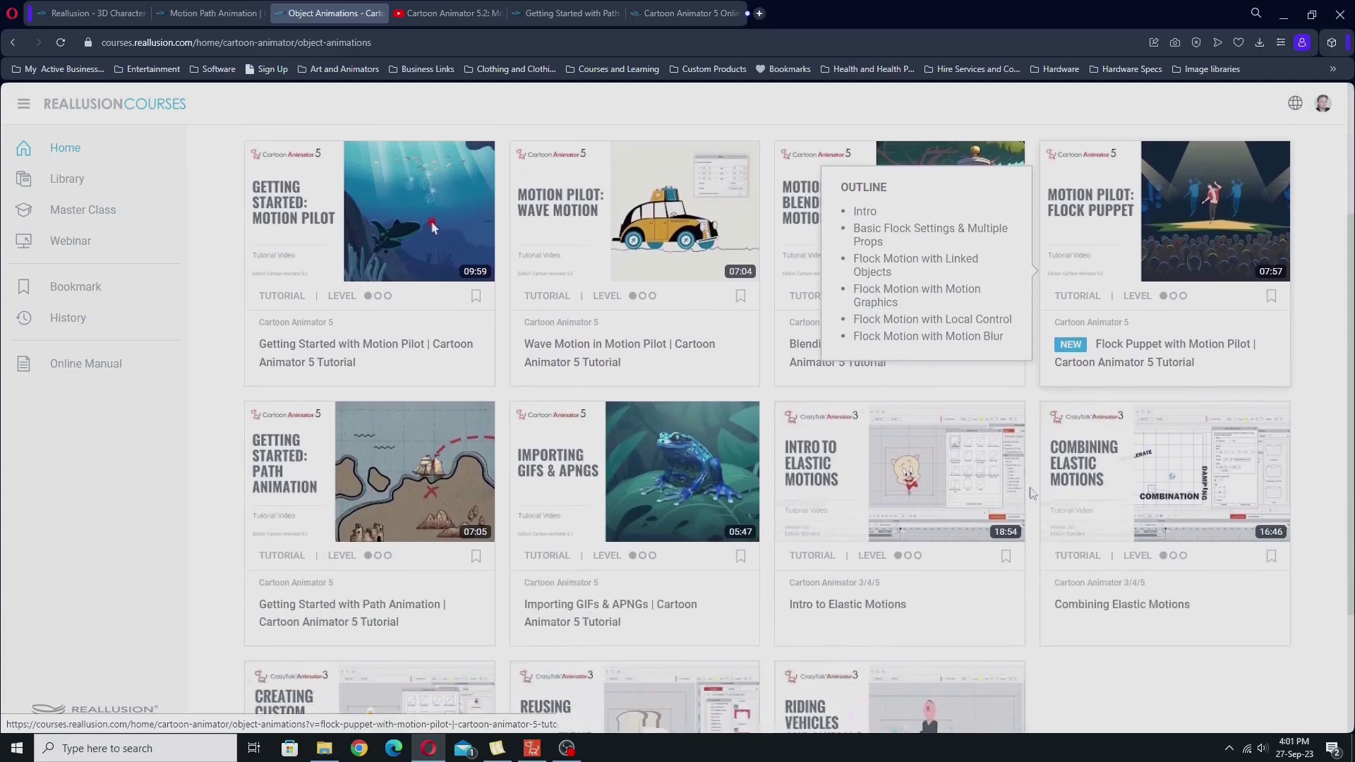
mouse_move(430, 465)
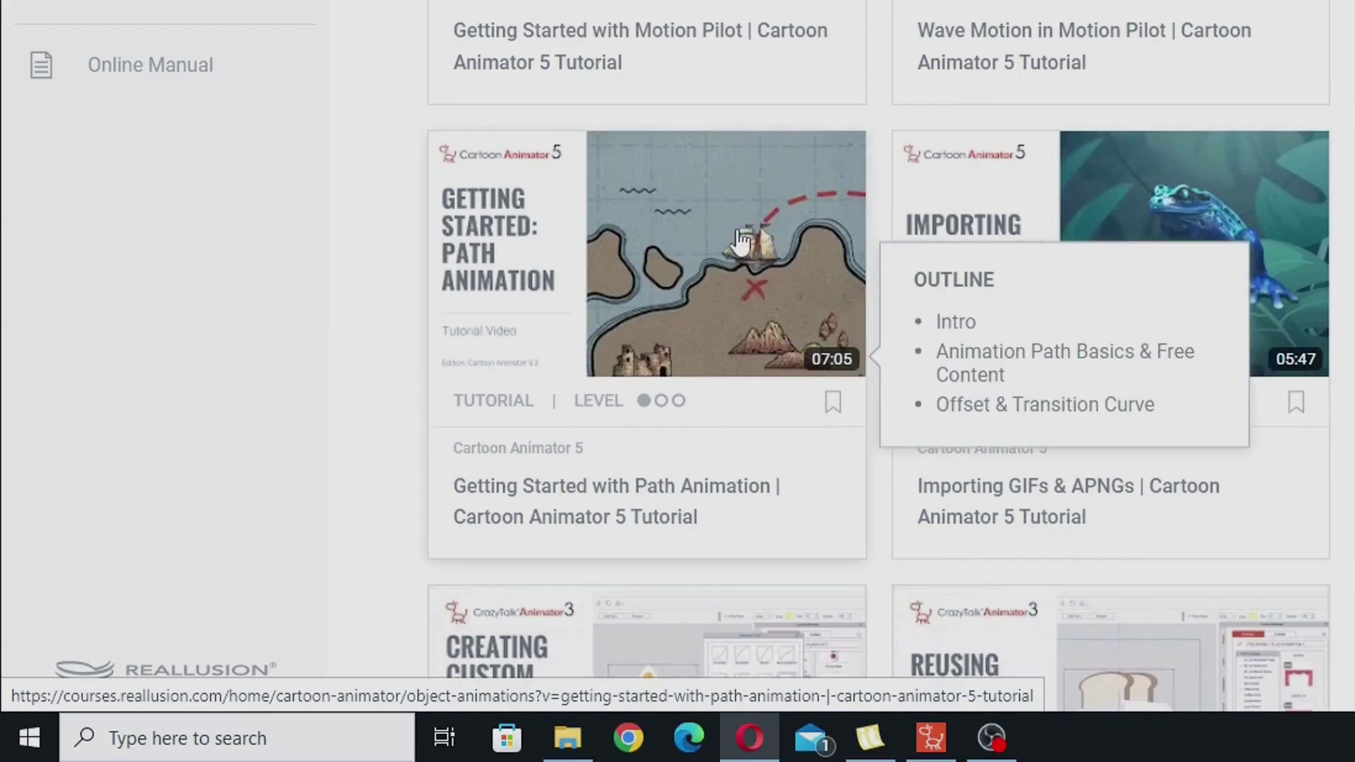
click(688, 258)
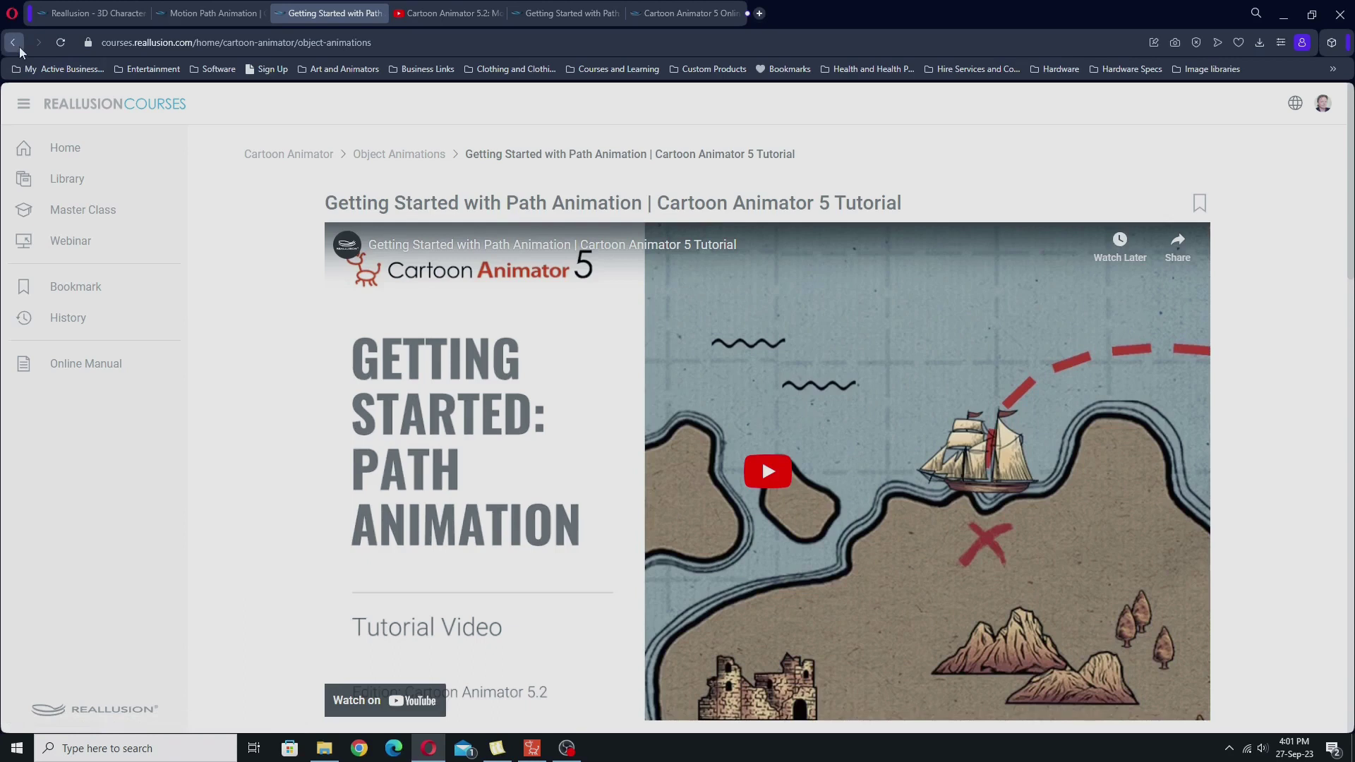
click(13, 43)
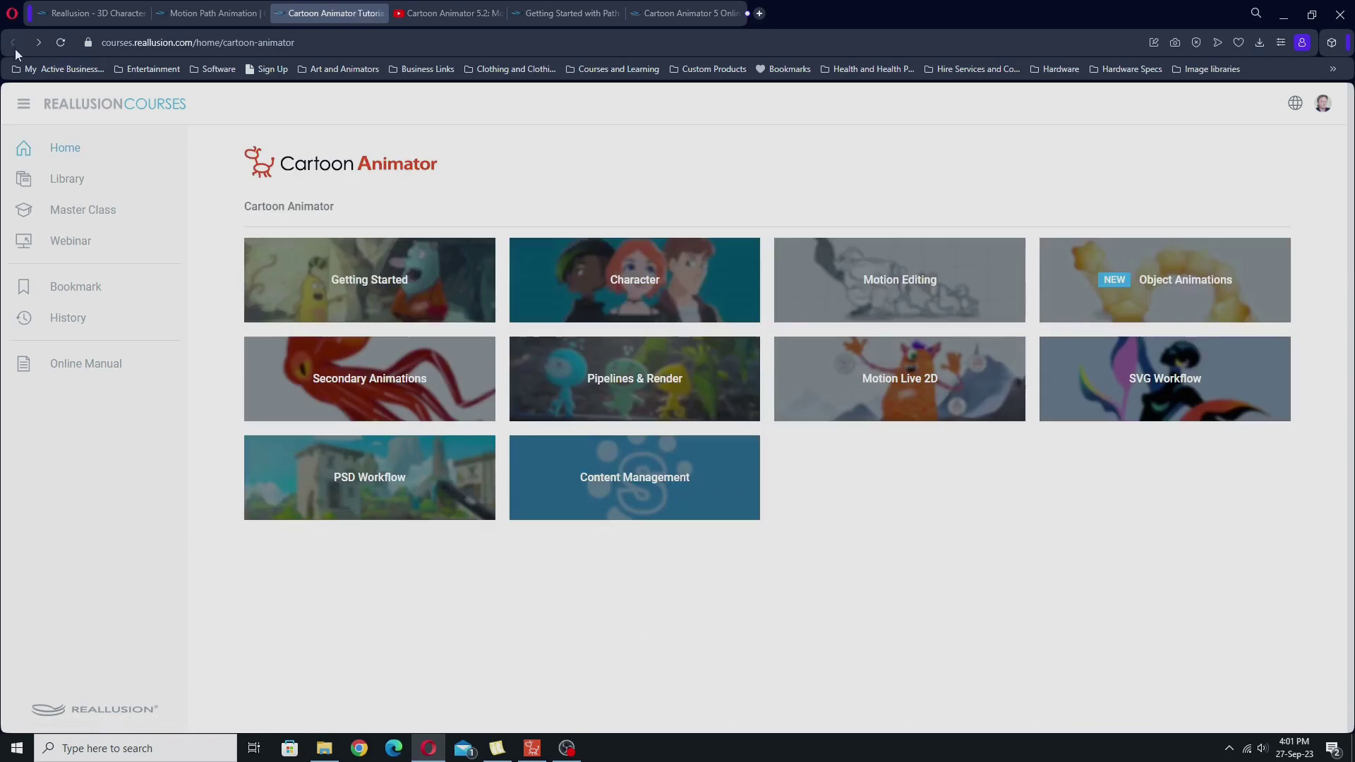
Watch the map example video under Various Applications on the Motion Path Animation page and close it.
key(ctrl+Tab)
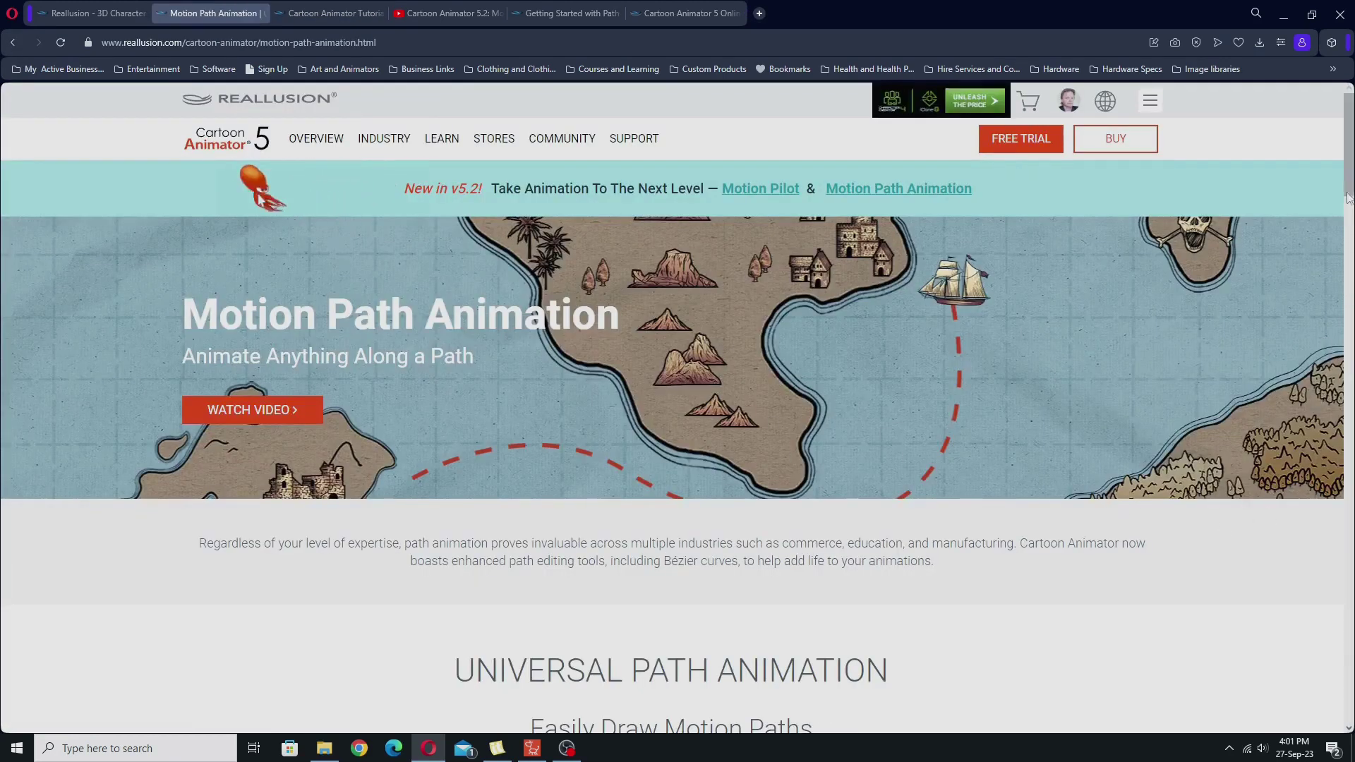
scroll(1350, 201, down, 1)
drag(1350, 201, 1349, 657)
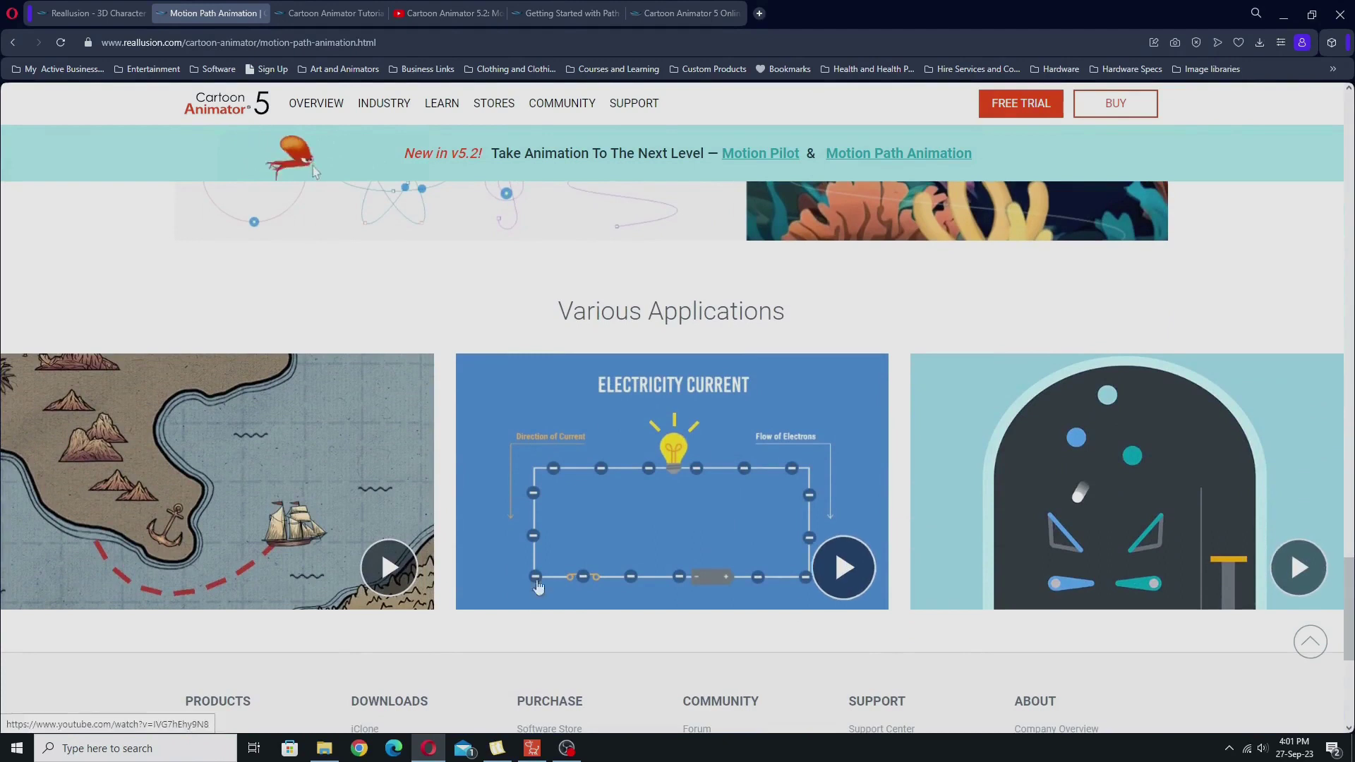
click(409, 572)
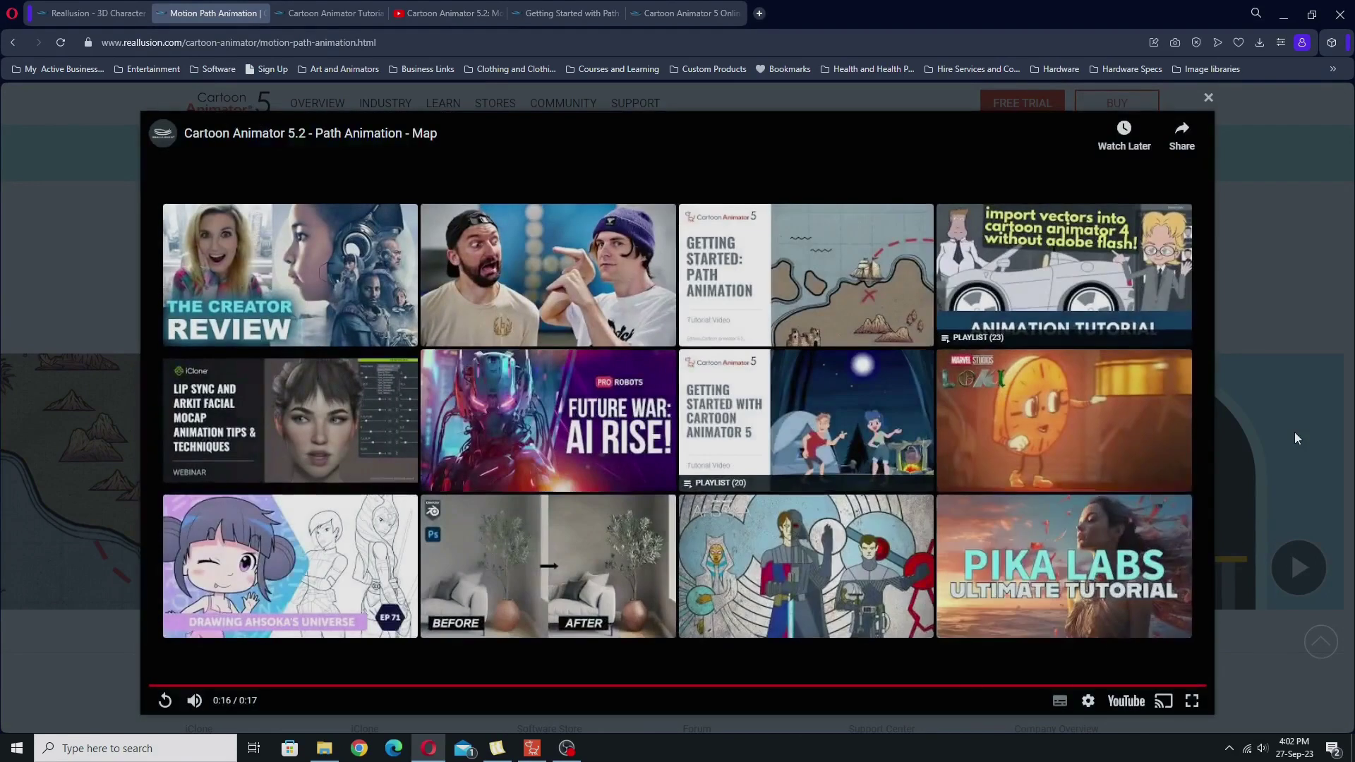
click(1295, 432)
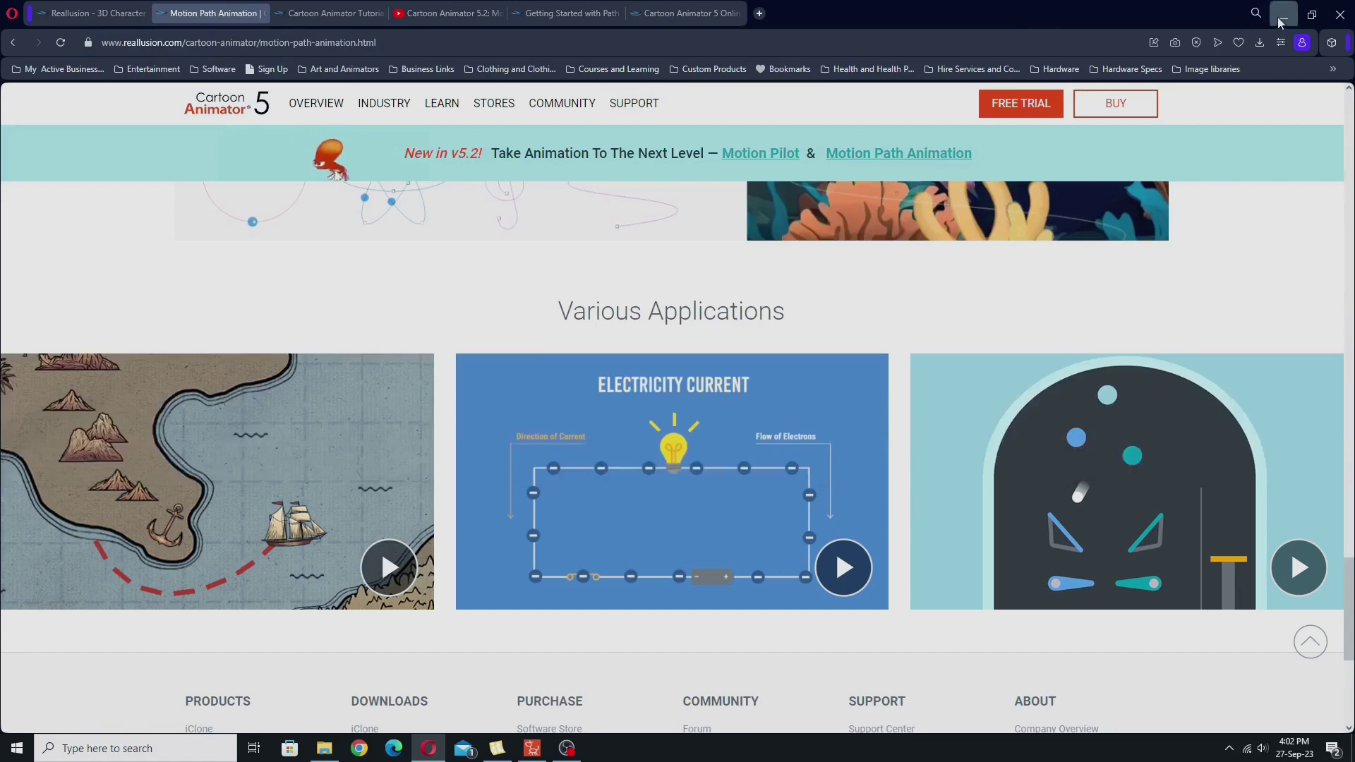
Switch to Cartoon Animator and frame the ship prop and the red X closely on the world map.
click(1280, 24)
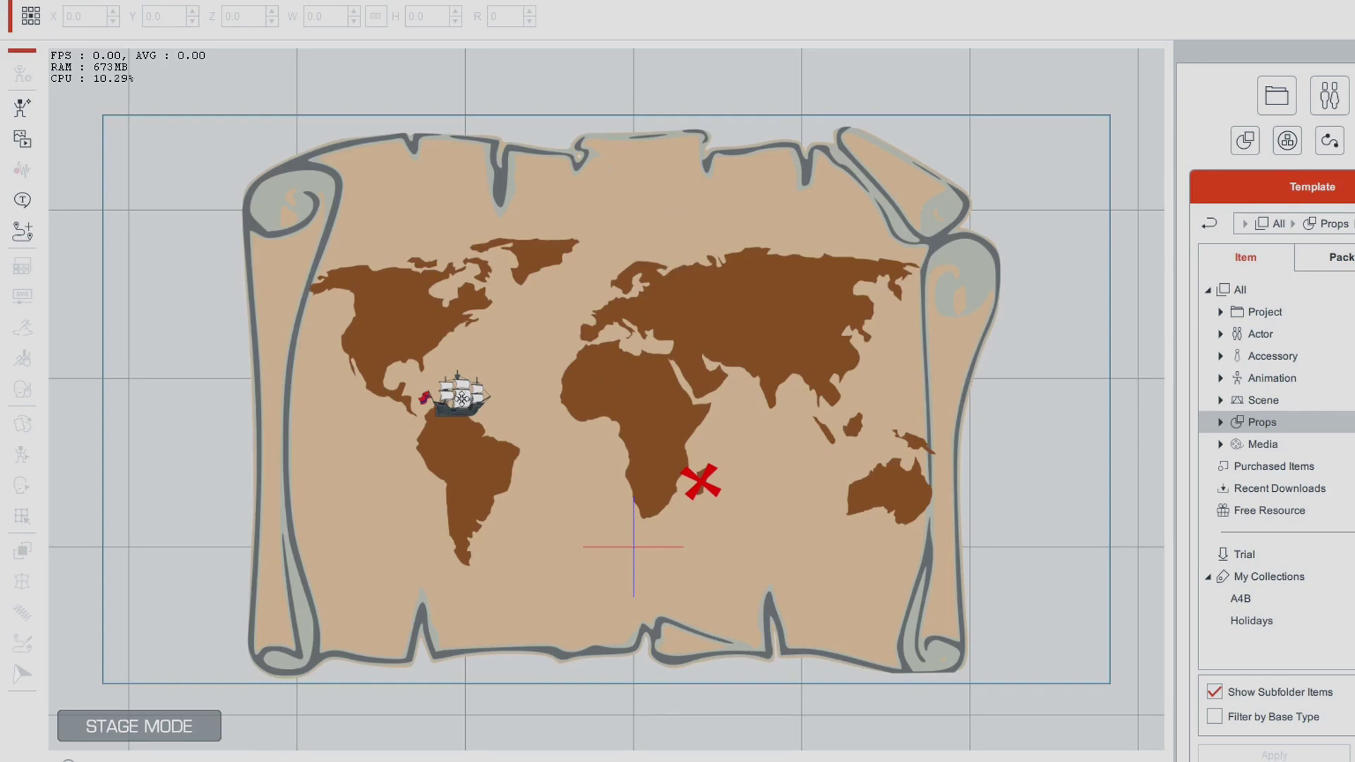
click(459, 387)
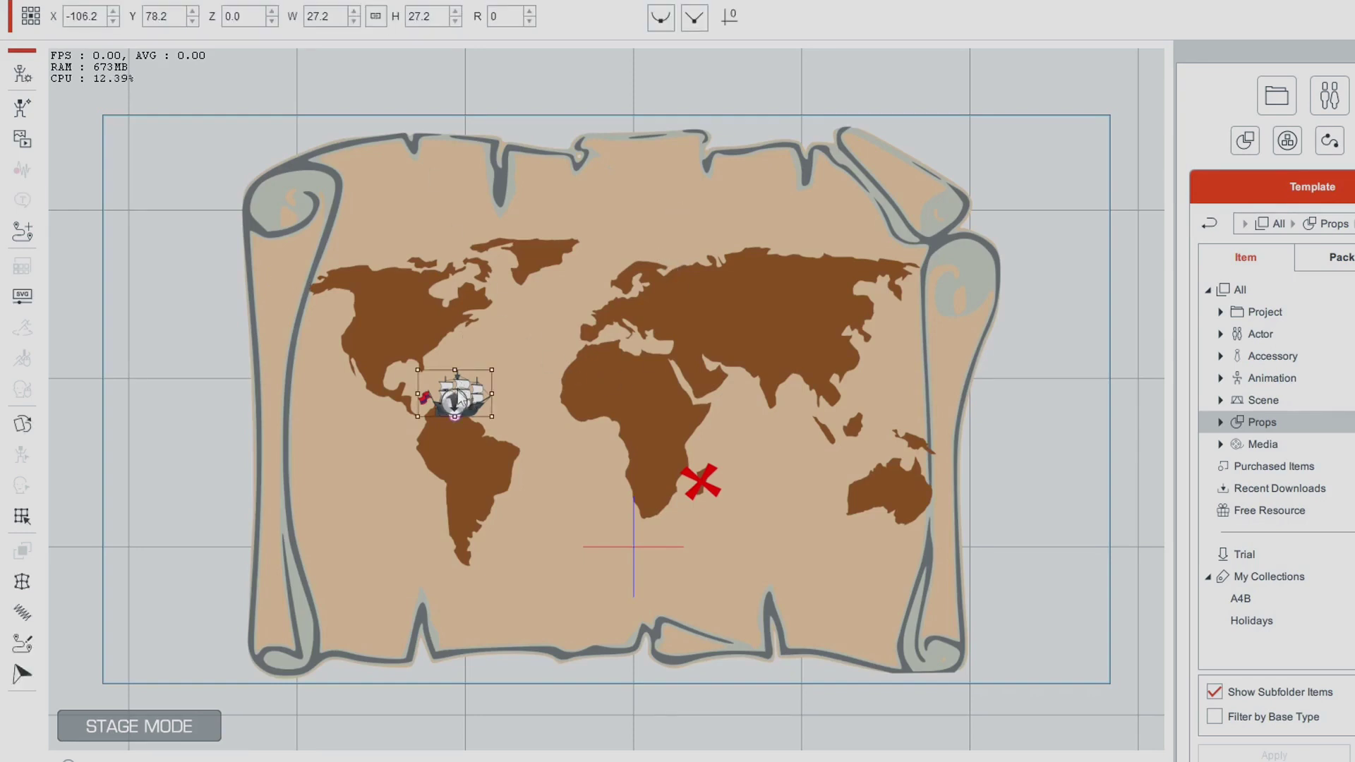
key(f)
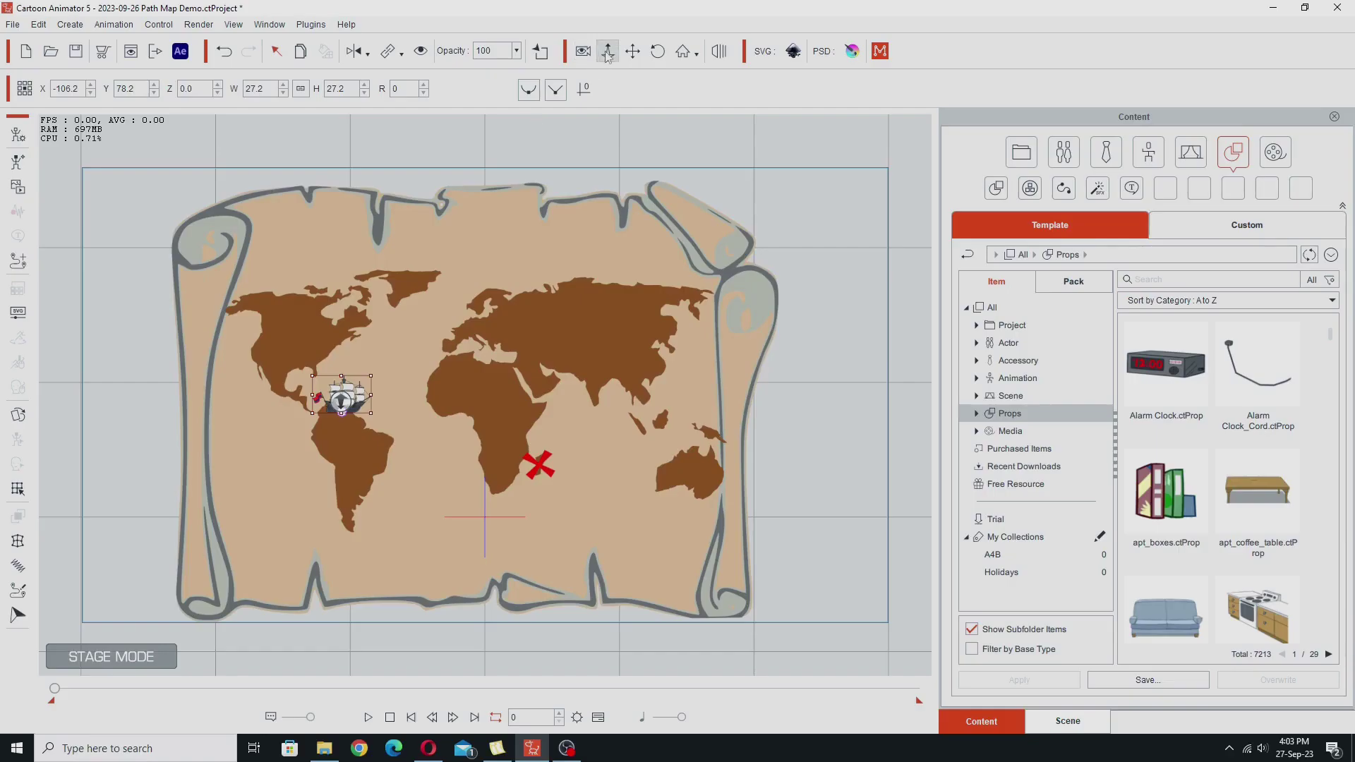
click(532, 349)
drag(462, 516, 438, 396)
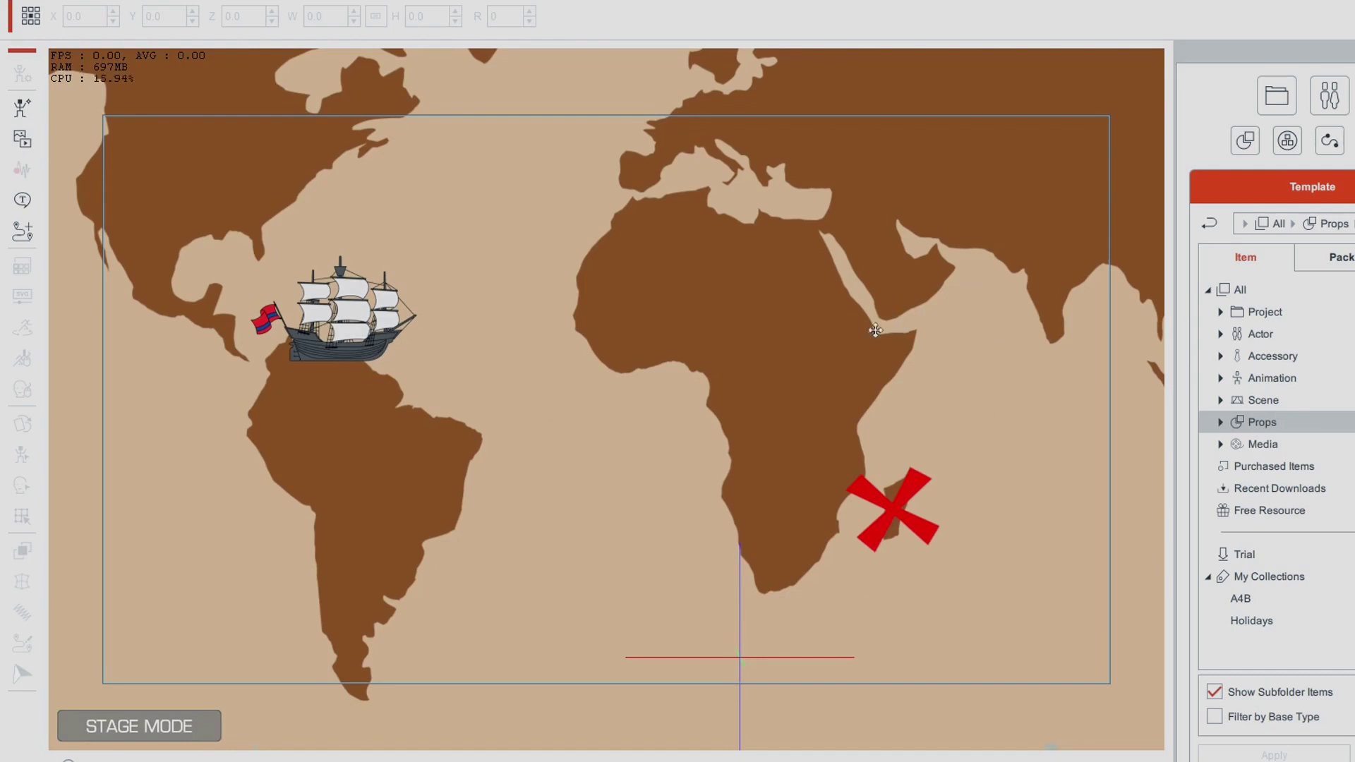
drag(850, 345, 849, 271)
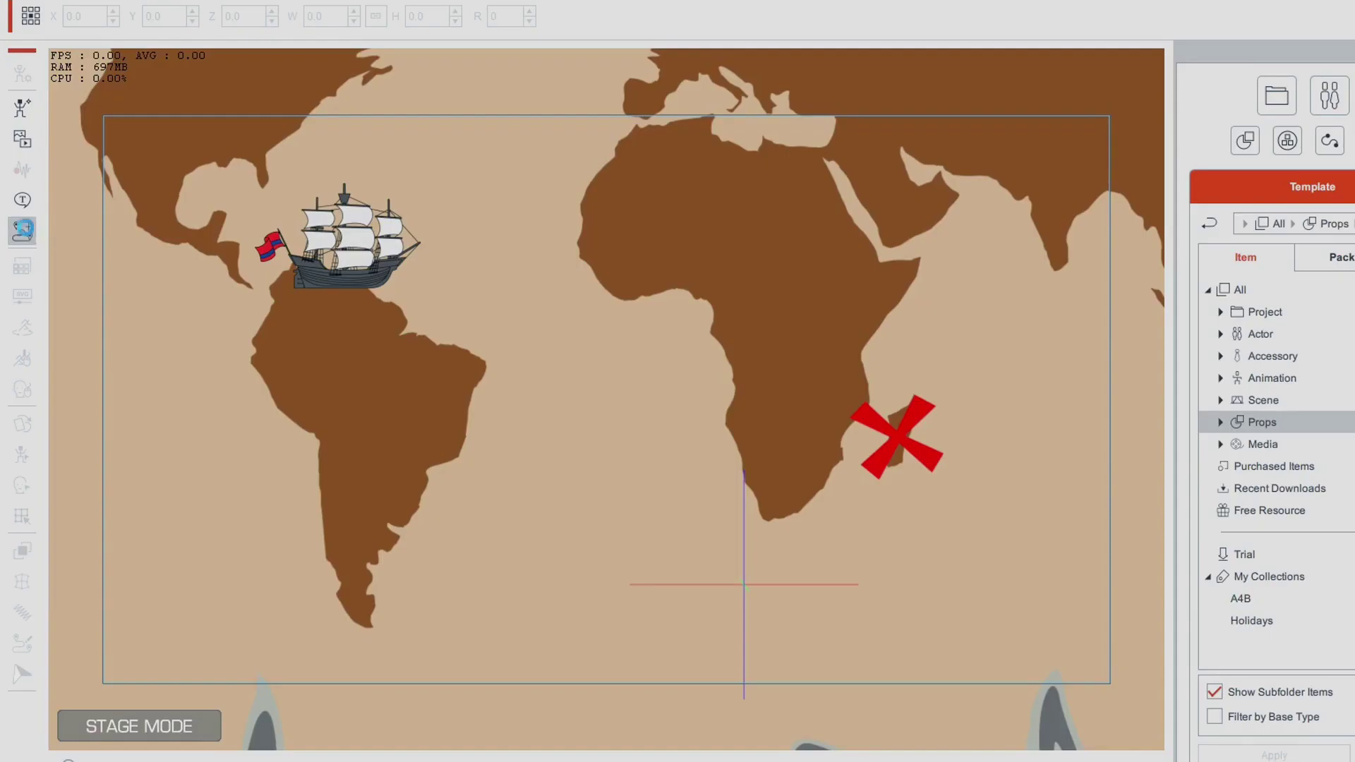
Create a curved motion path with eight control points from the ship, around the southern tip of Africa, to the red X.
click(35, 457)
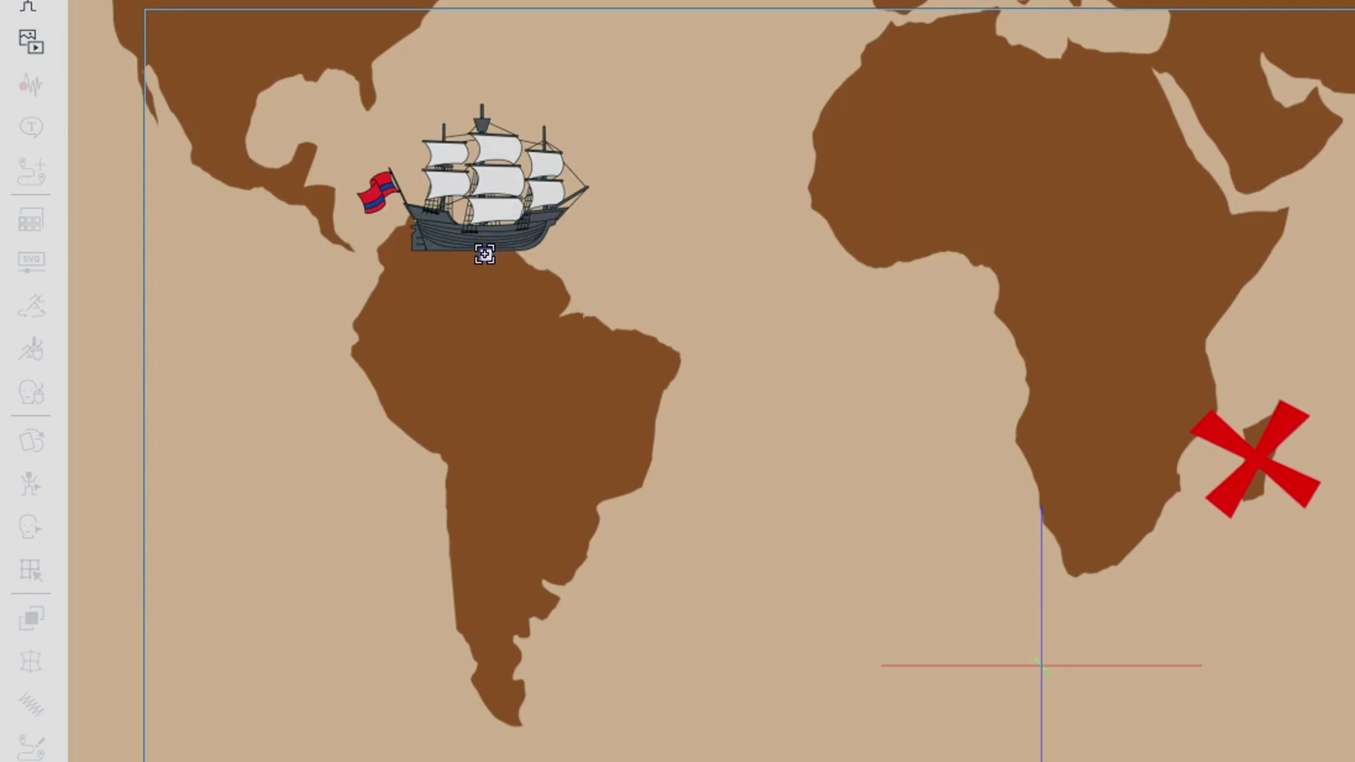
click(506, 260)
click(736, 327)
click(642, 235)
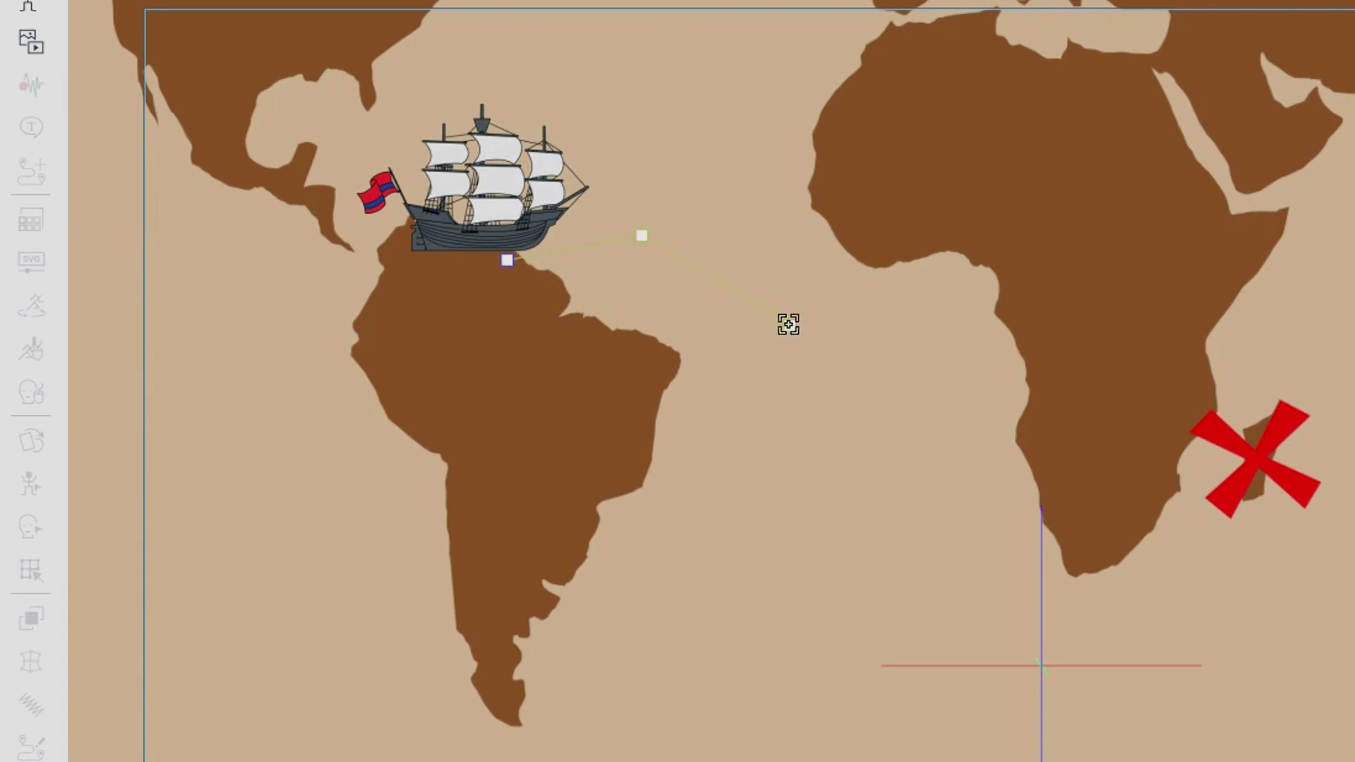
drag(788, 324, 840, 381)
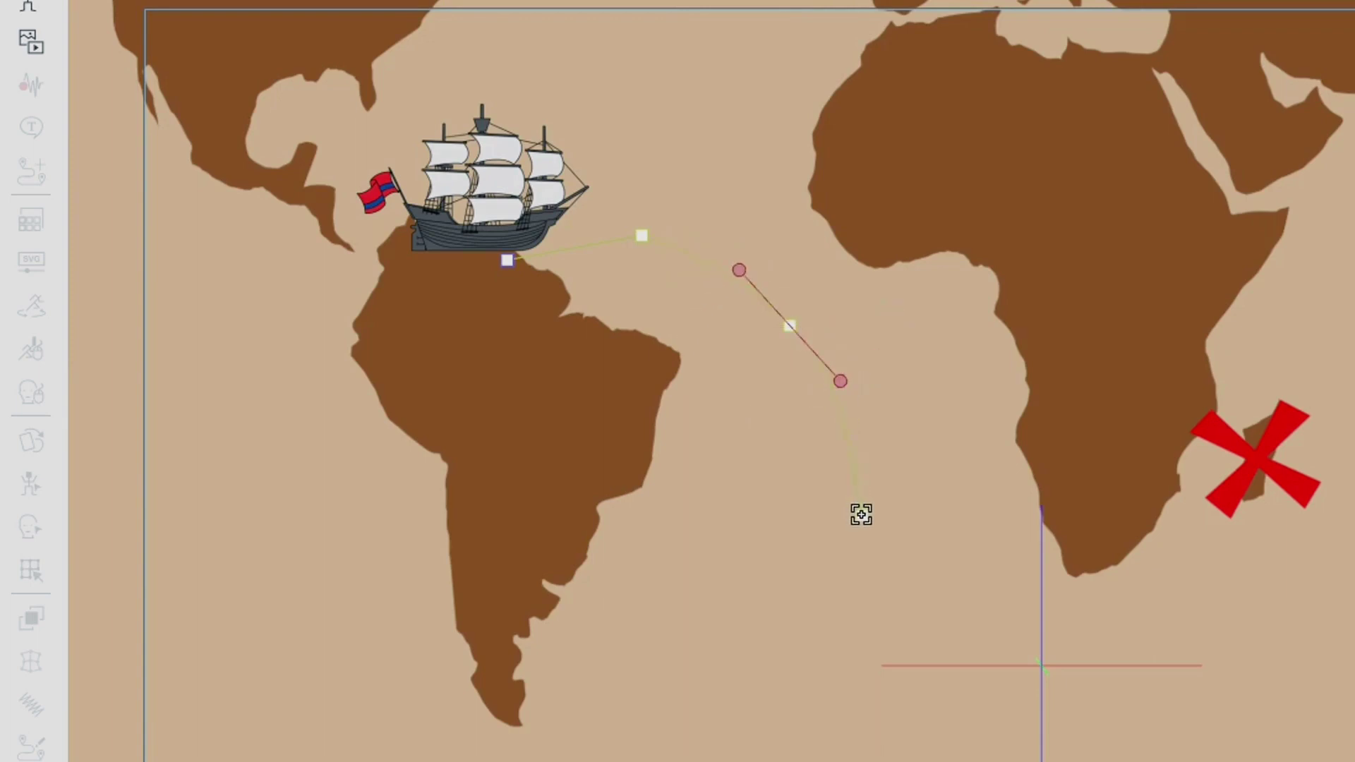
drag(861, 514, 882, 573)
drag(974, 727, 1049, 759)
drag(1185, 726, 1226, 698)
click(1266, 548)
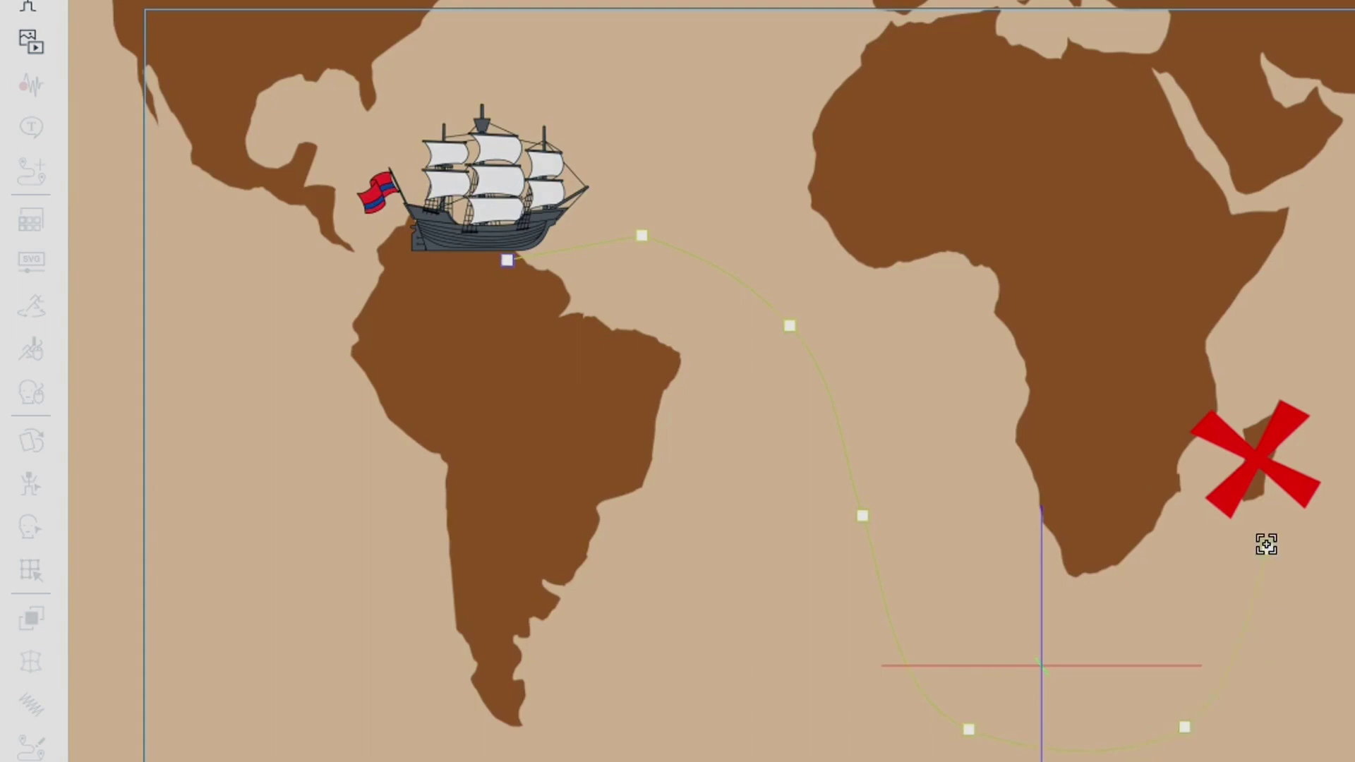
click(1263, 480)
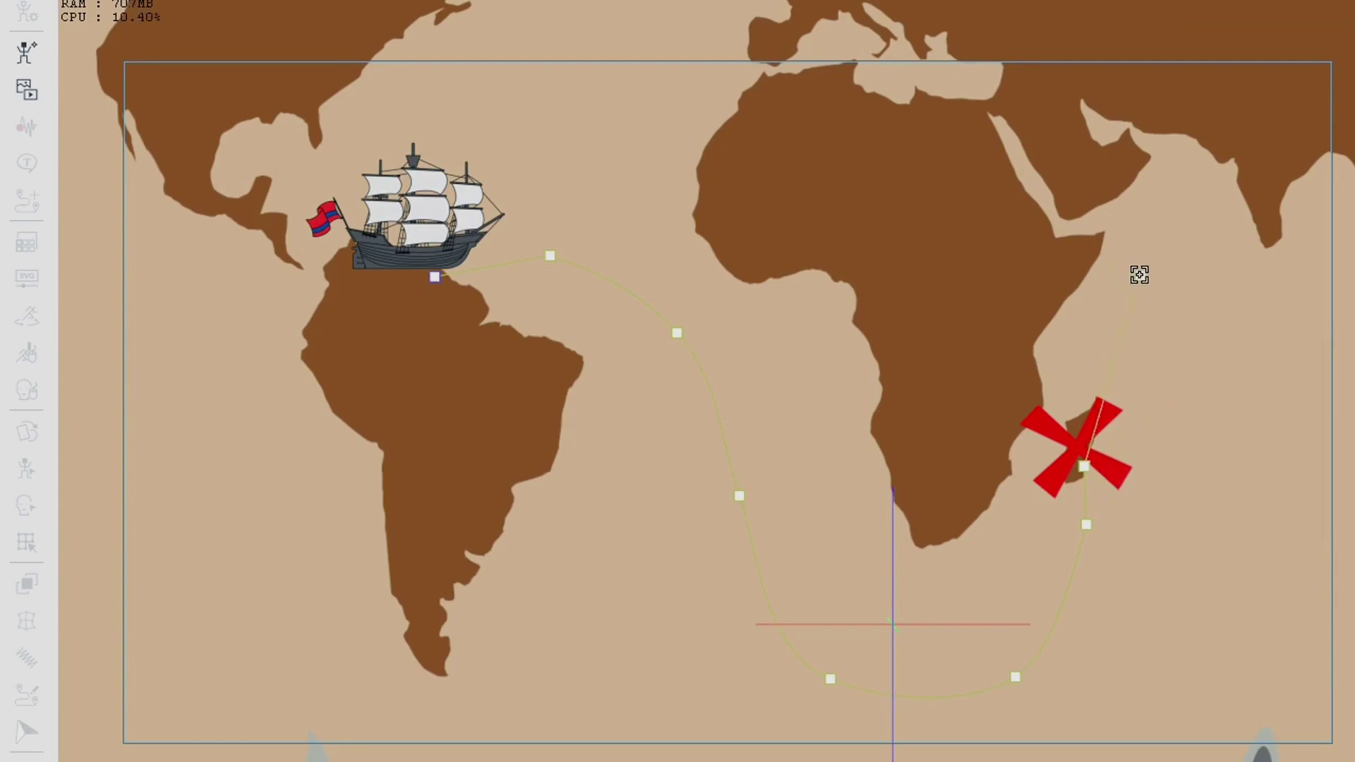
right_click(1139, 275)
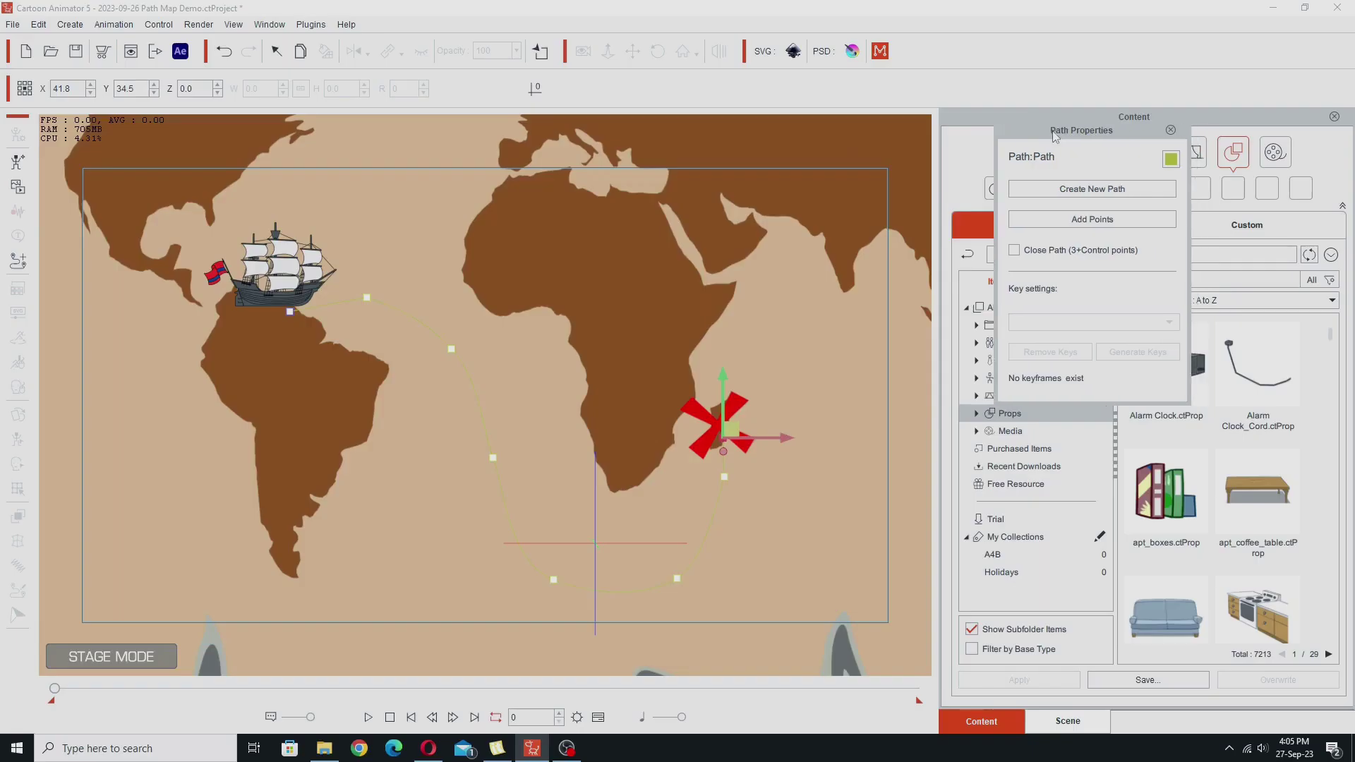
Try adding a control point on the path's Atlantic curve and extending the path past the red X across northern Africa.
drag(1000, 143, 793, 141)
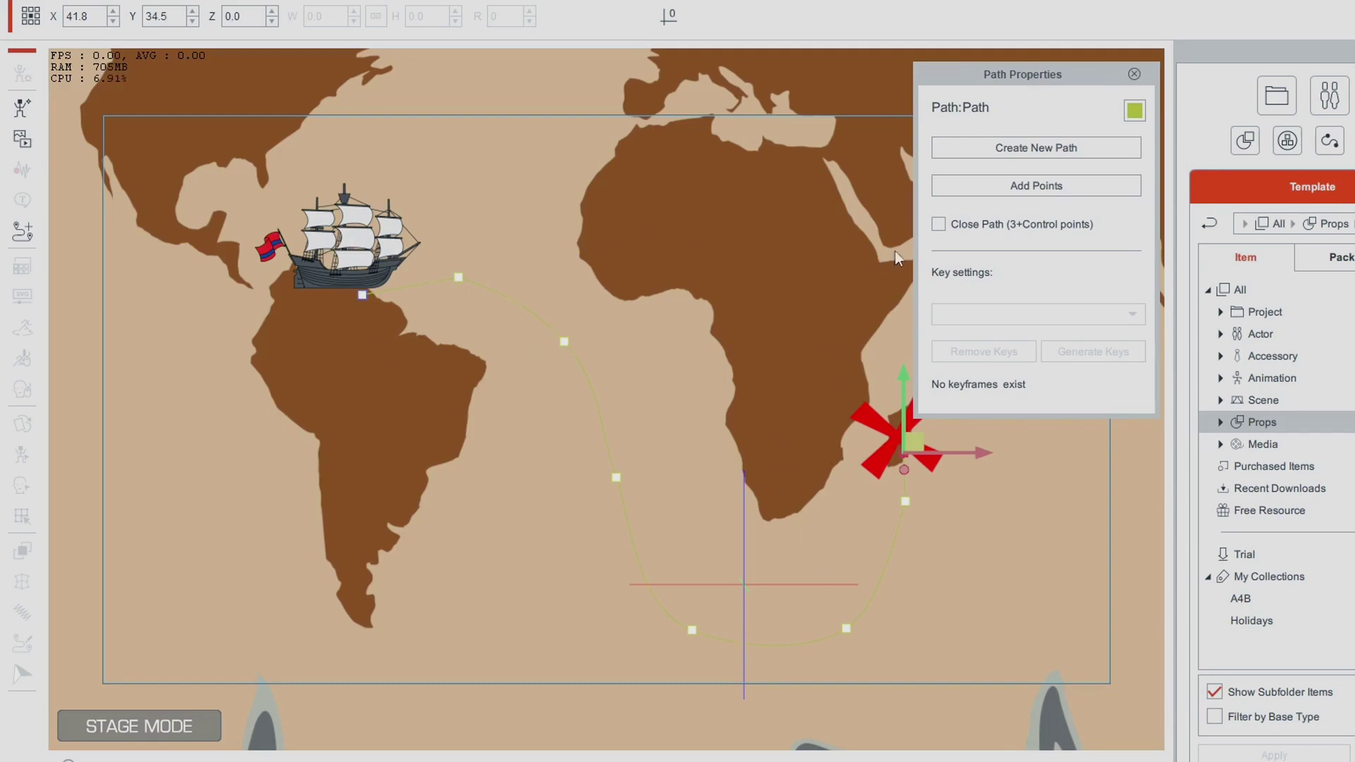
click(980, 184)
click(997, 184)
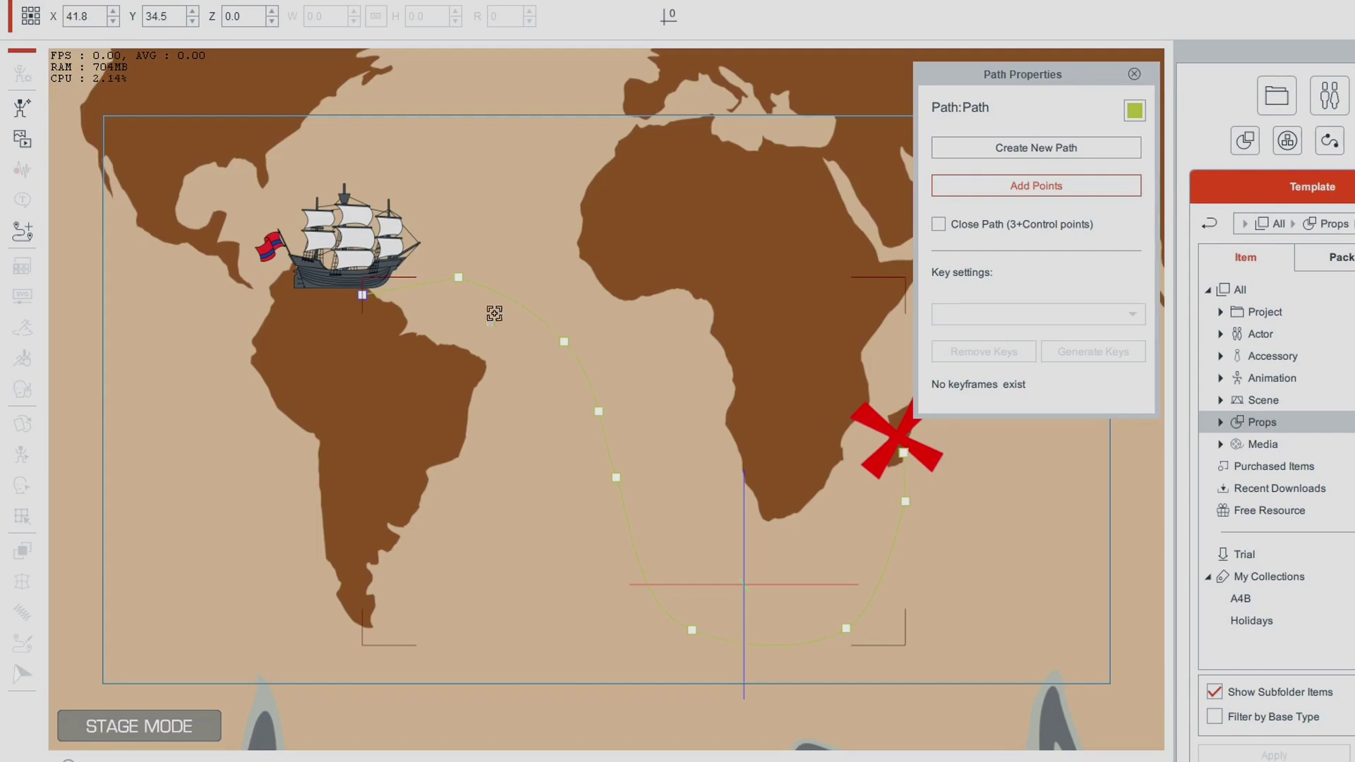
click(904, 453)
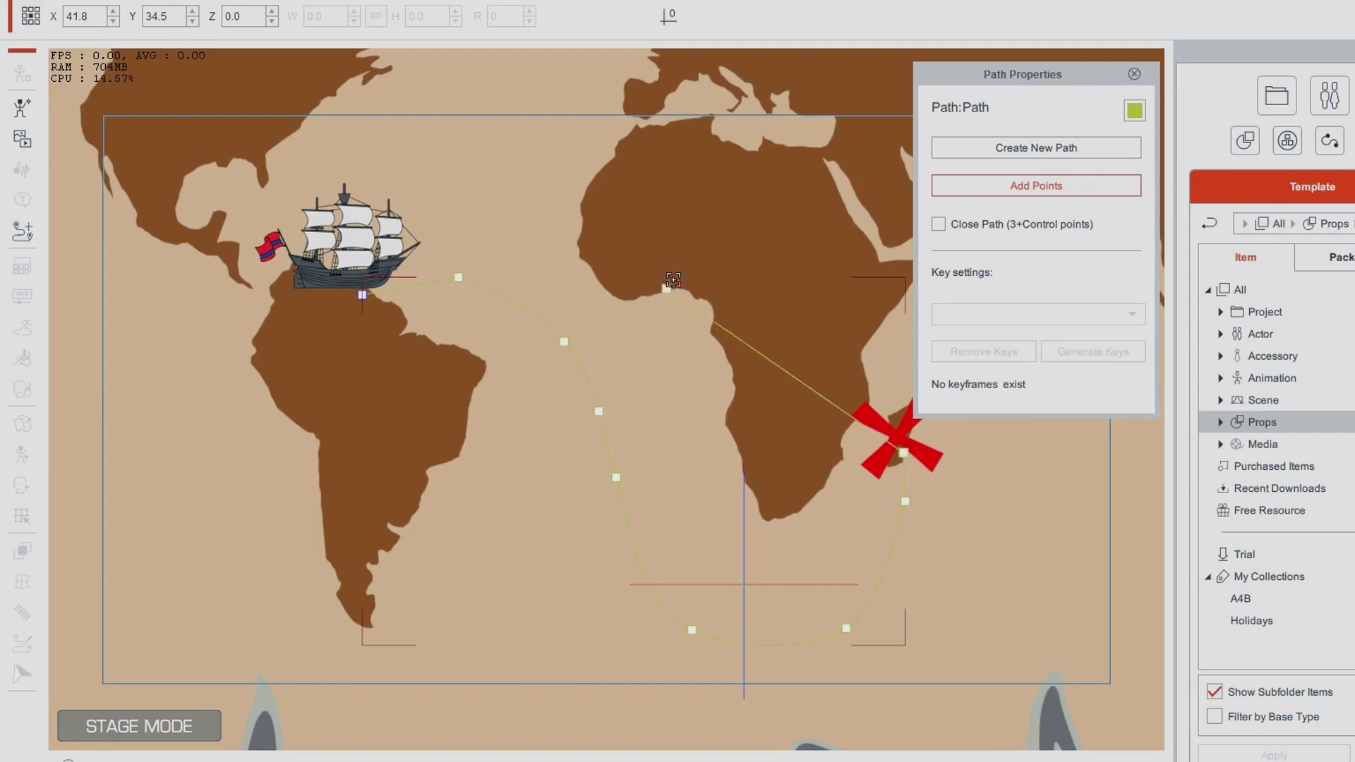
click(710, 240)
click(595, 213)
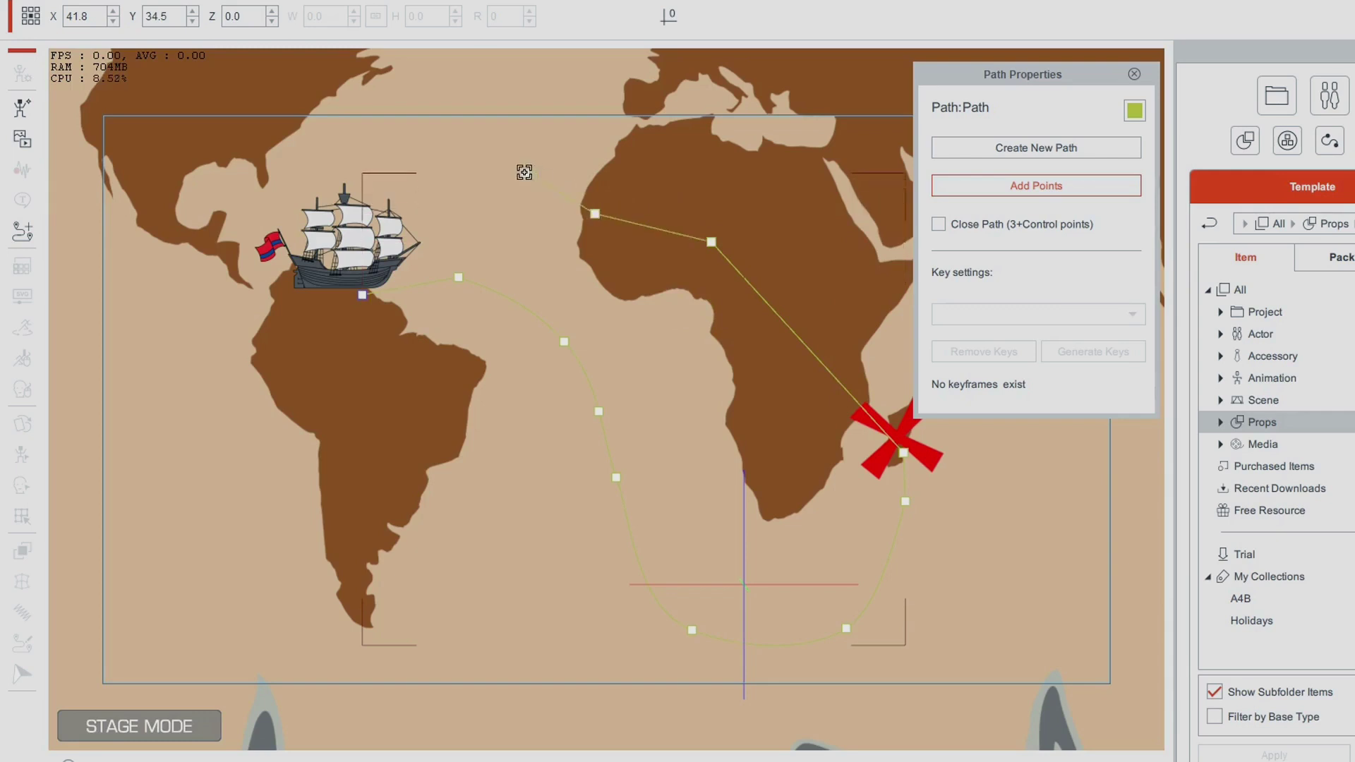
right_click(524, 172)
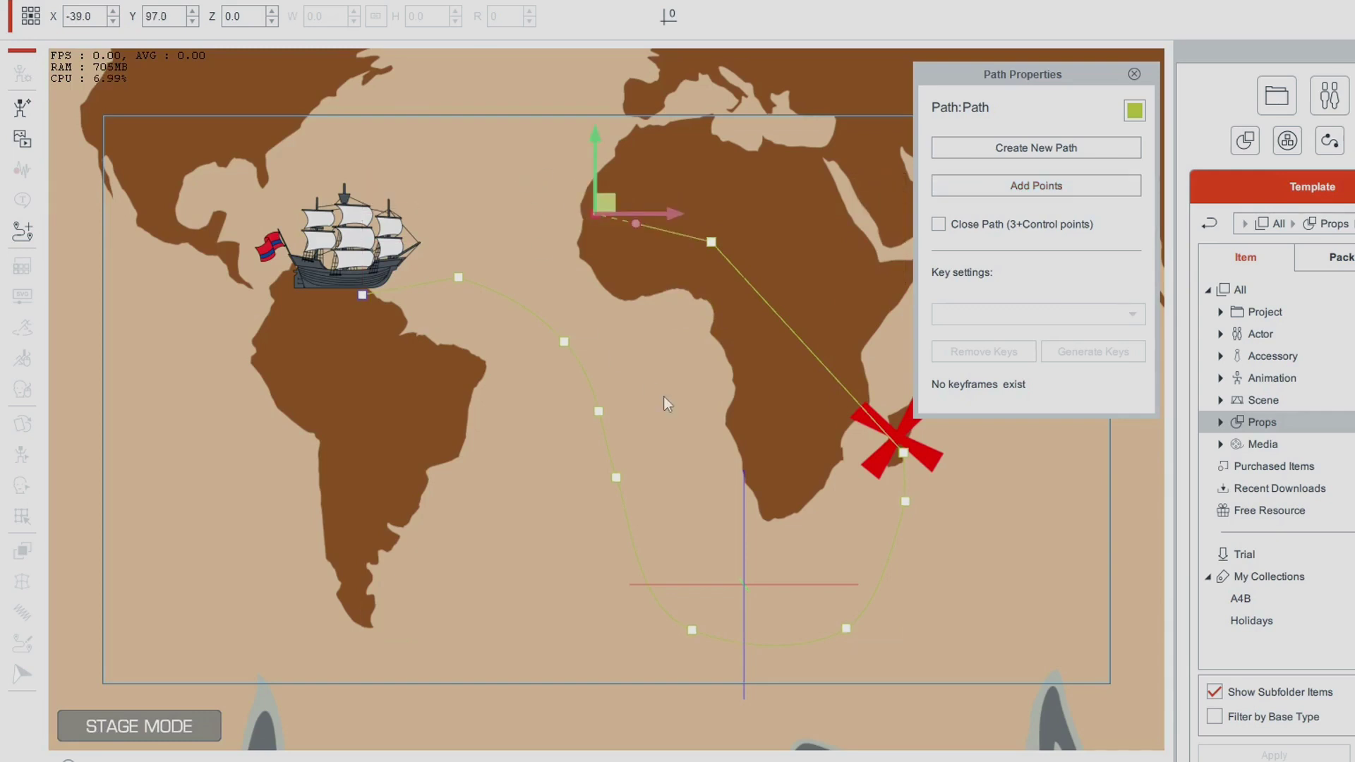
key(ctrl+z)
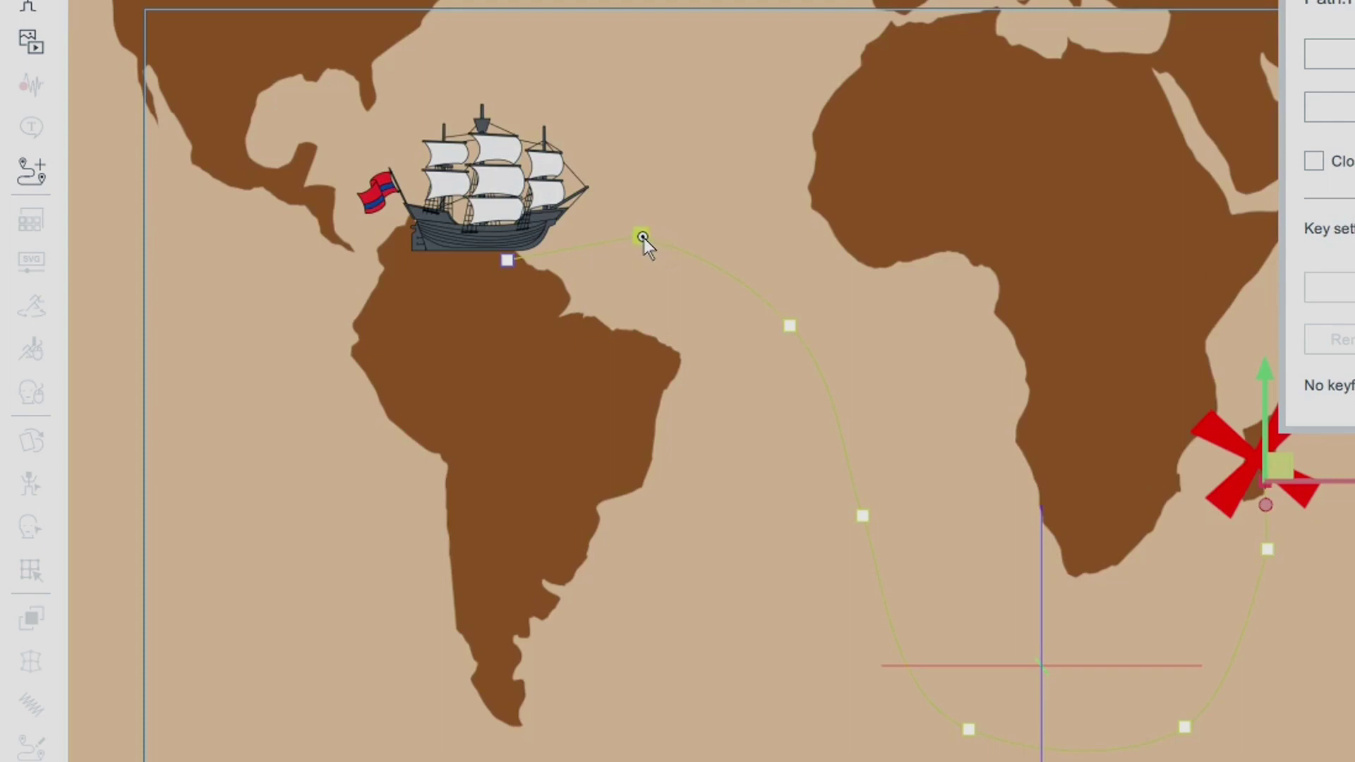
Set the path's second control point, just east of the ship, to Smooth and show its Bezier handles.
right_click(643, 237)
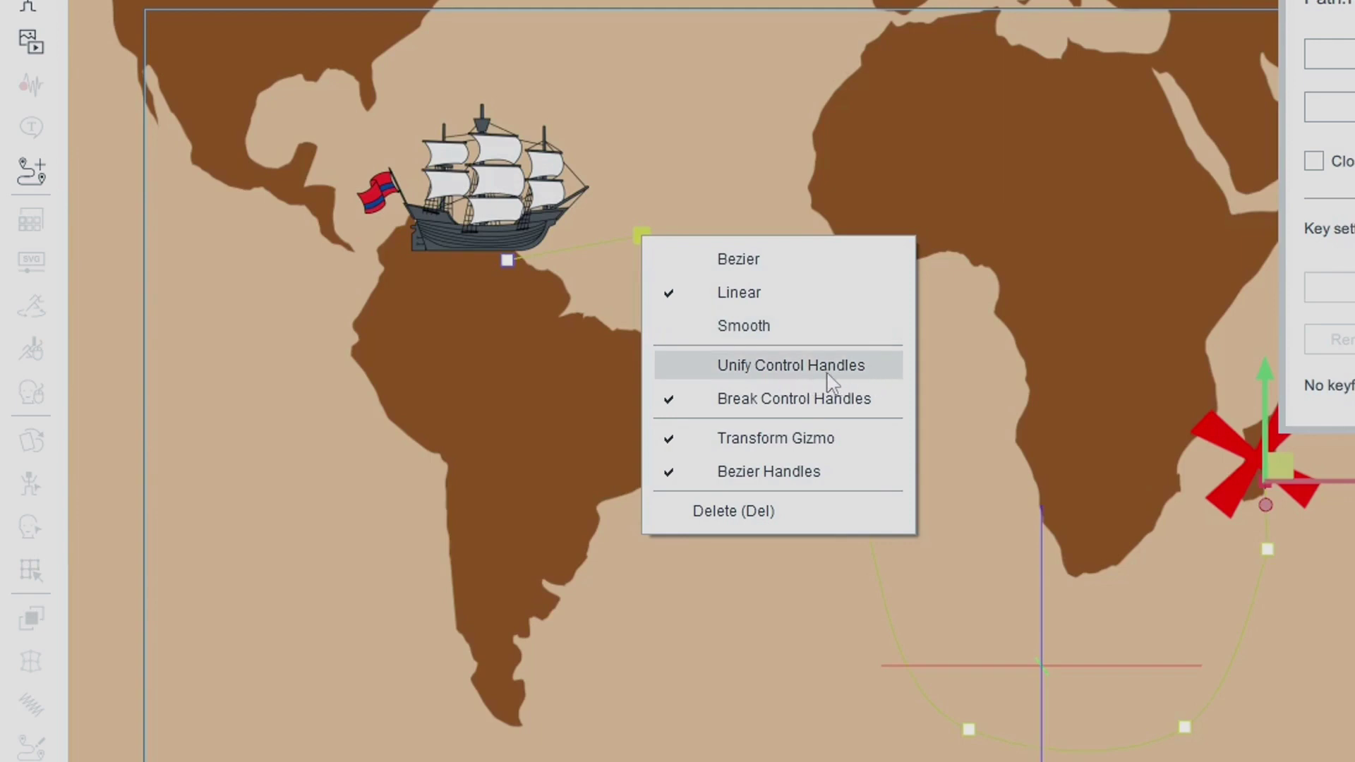
click(800, 328)
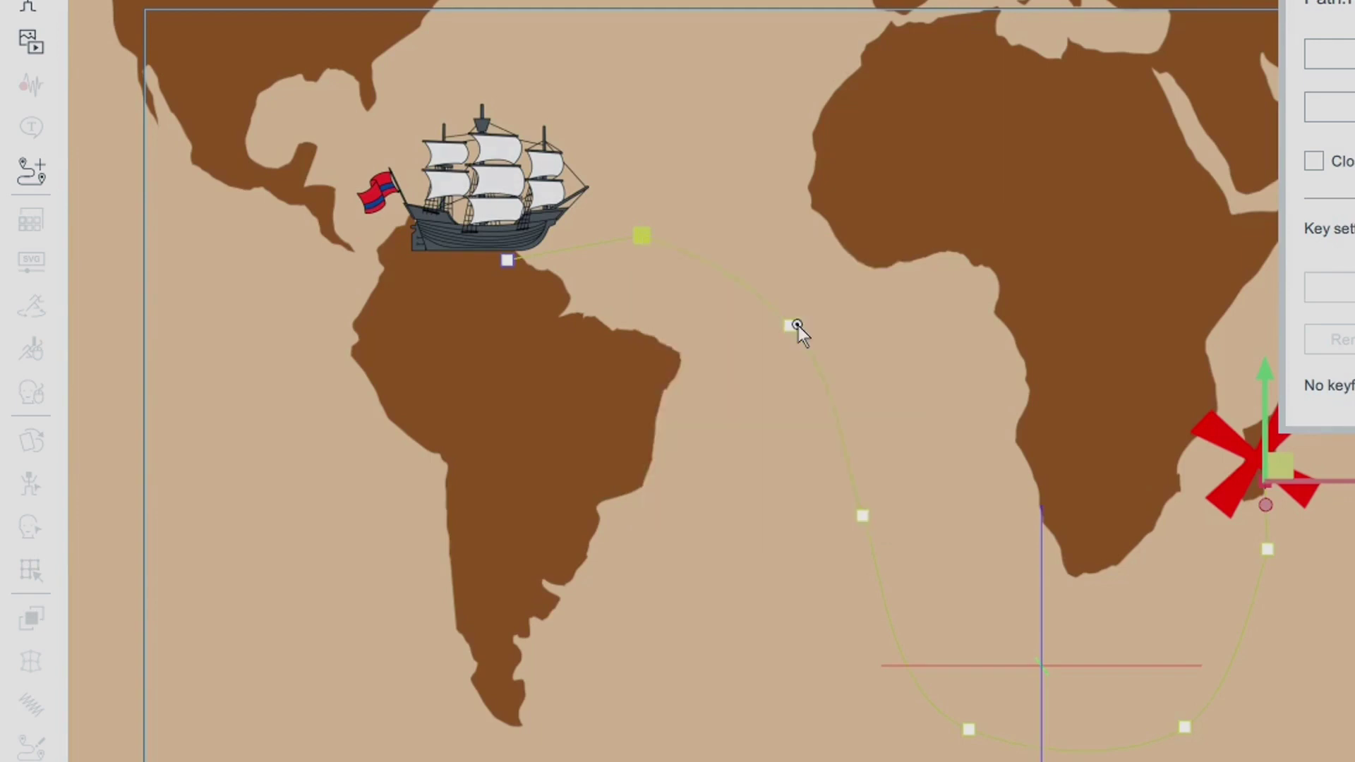
click(642, 235)
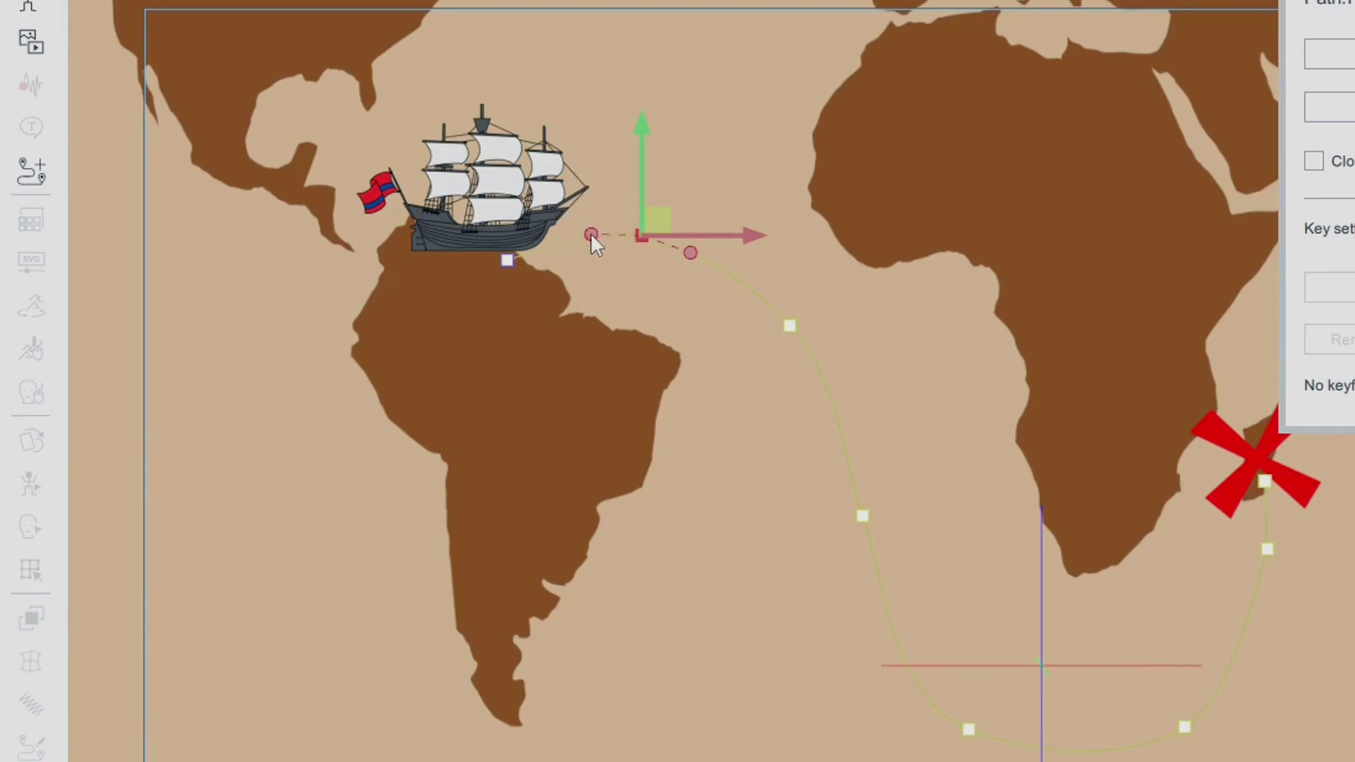
Unify the control handles of the path's second point and slightly adjust the handle nearest the ship.
right_click(639, 237)
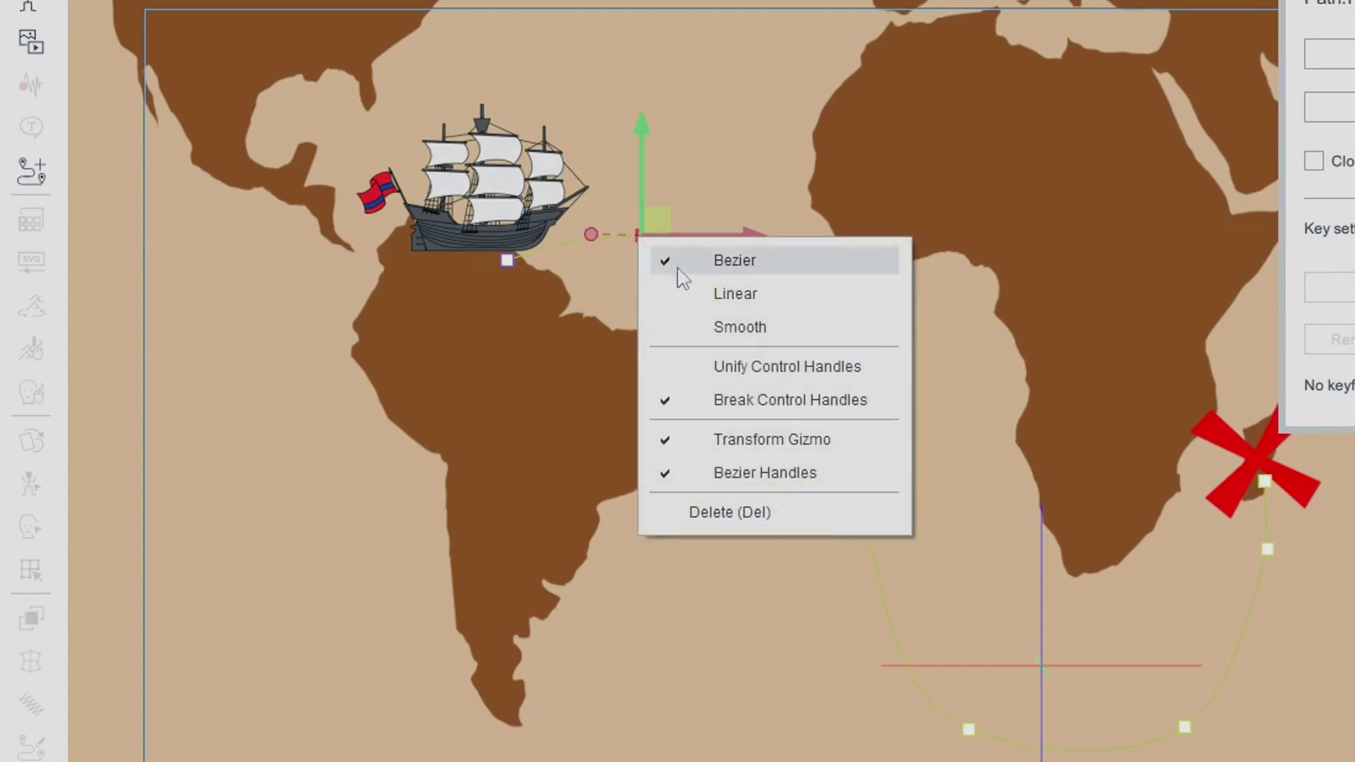
click(788, 373)
mouse_move(590, 234)
mouse_down()
mouse_move(611, 286)
mouse_move(619, 182)
mouse_move(591, 133)
mouse_move(595, 238)
mouse_move(583, 235)
mouse_move(595, 234)
mouse_up()
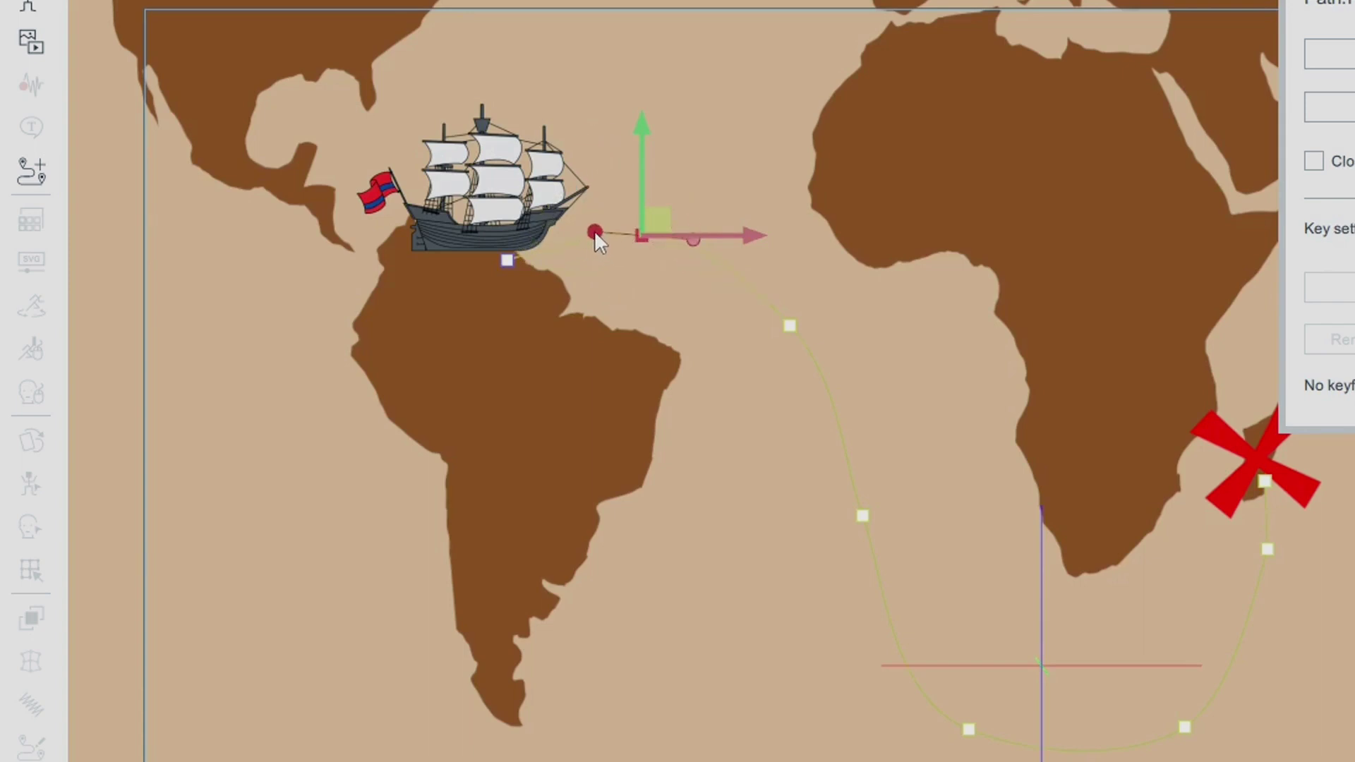
Break the control handles of the path's second point and reposition the handle nearest the ship on its own.
right_click(642, 236)
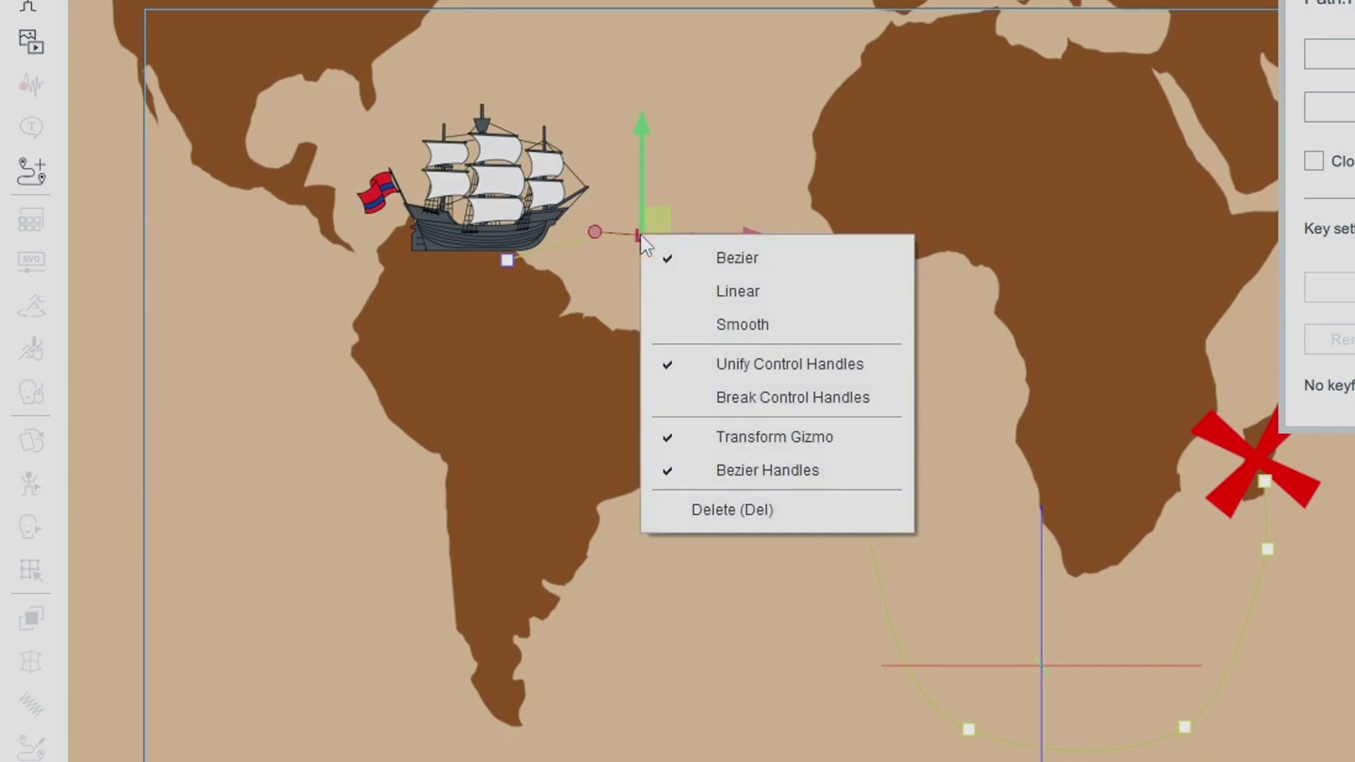
click(812, 413)
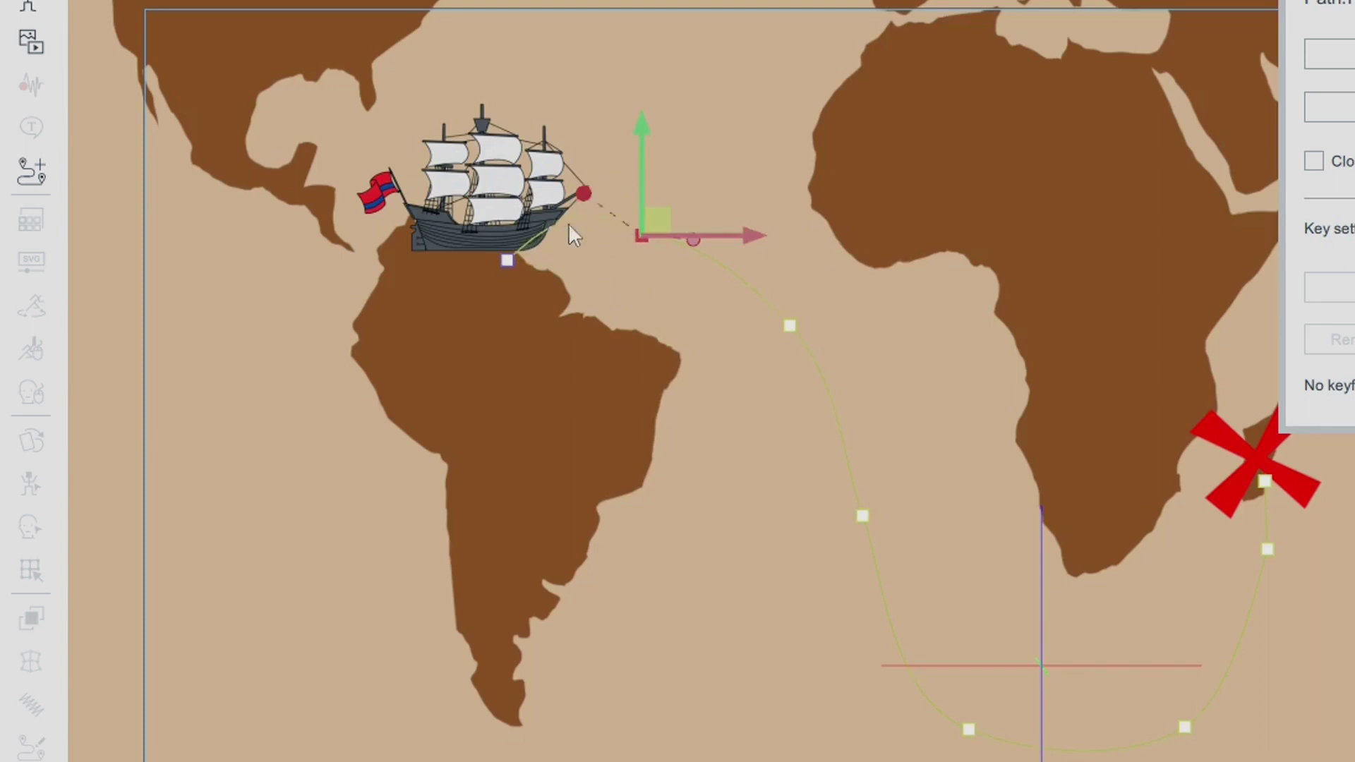
drag(566, 241, 569, 232)
Unify the control handles of the path's second point and lengthen the handle on the side away from the ship.
right_click(642, 236)
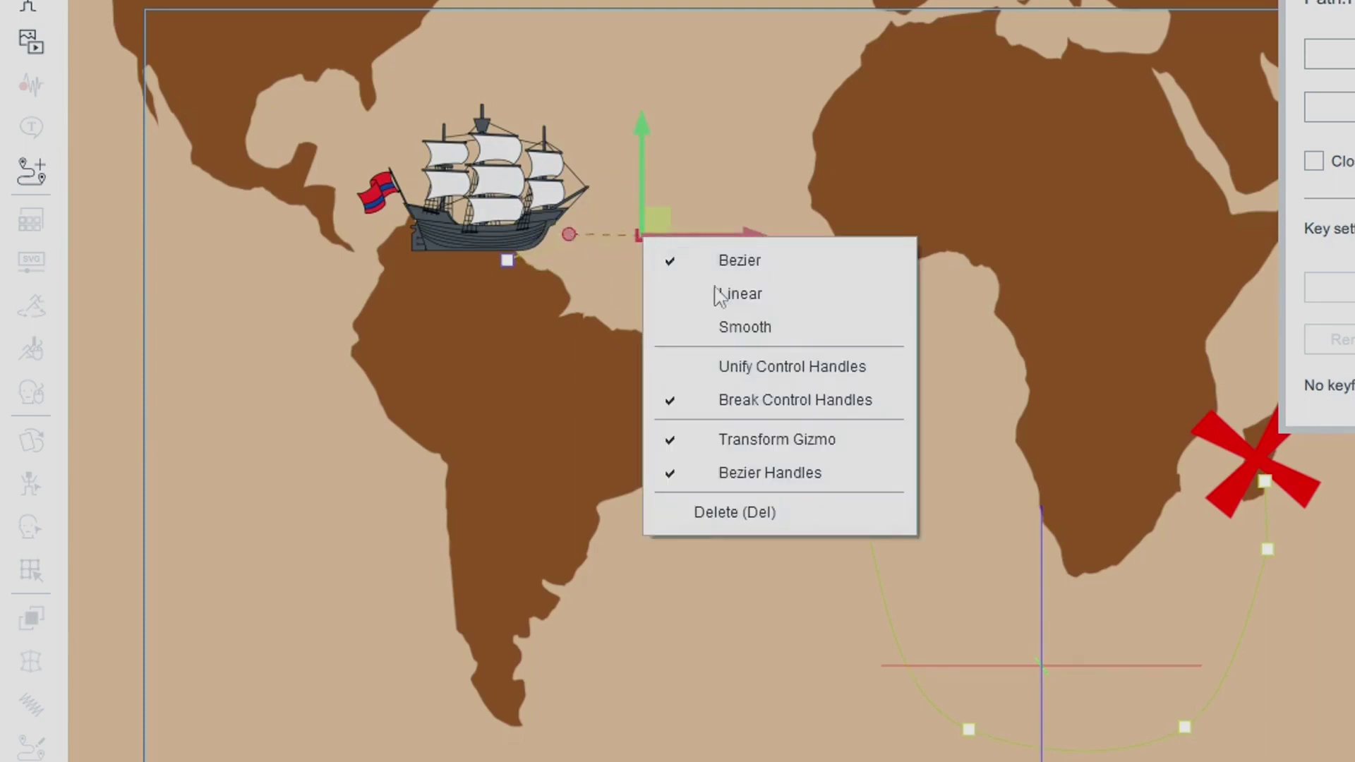
click(739, 367)
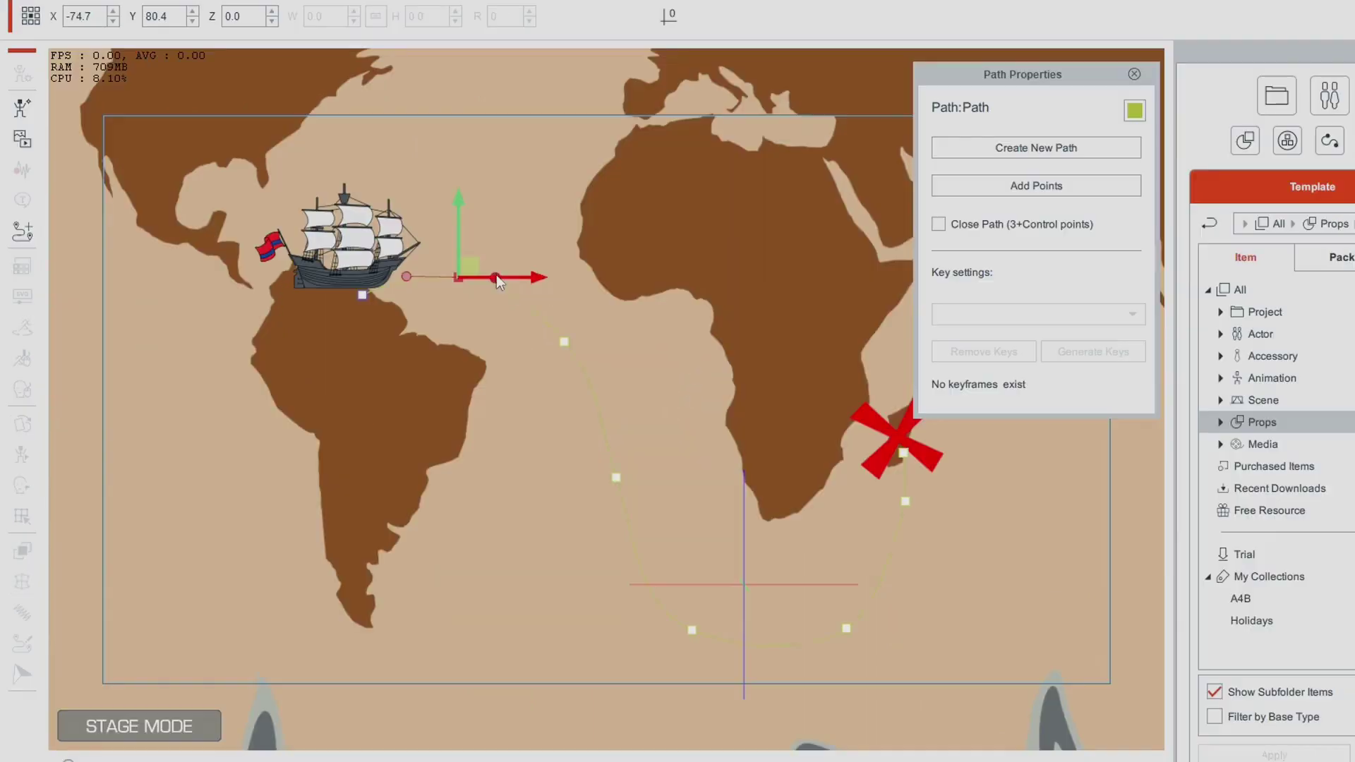
drag(696, 231, 728, 236)
Move the path's third point slightly east in the Atlantic to about X -39.0, Y 63.3, and adjust its point type.
mouse_move(592, 347)
mouse_down()
mouse_move(586, 332)
mouse_move(595, 343)
mouse_up()
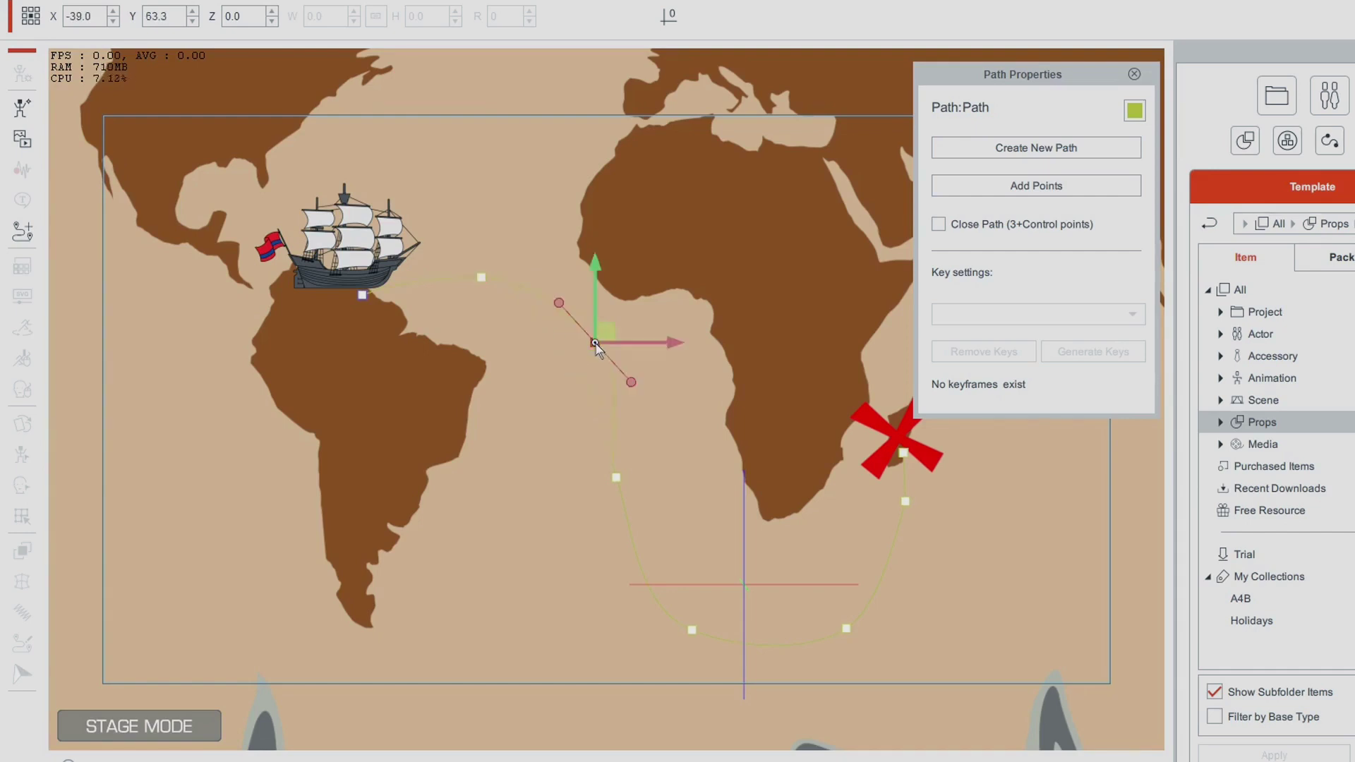
right_click(595, 344)
click(754, 384)
Turn the Bezier handles of the path's fourth point closer to vertical and finish editing the path.
click(619, 480)
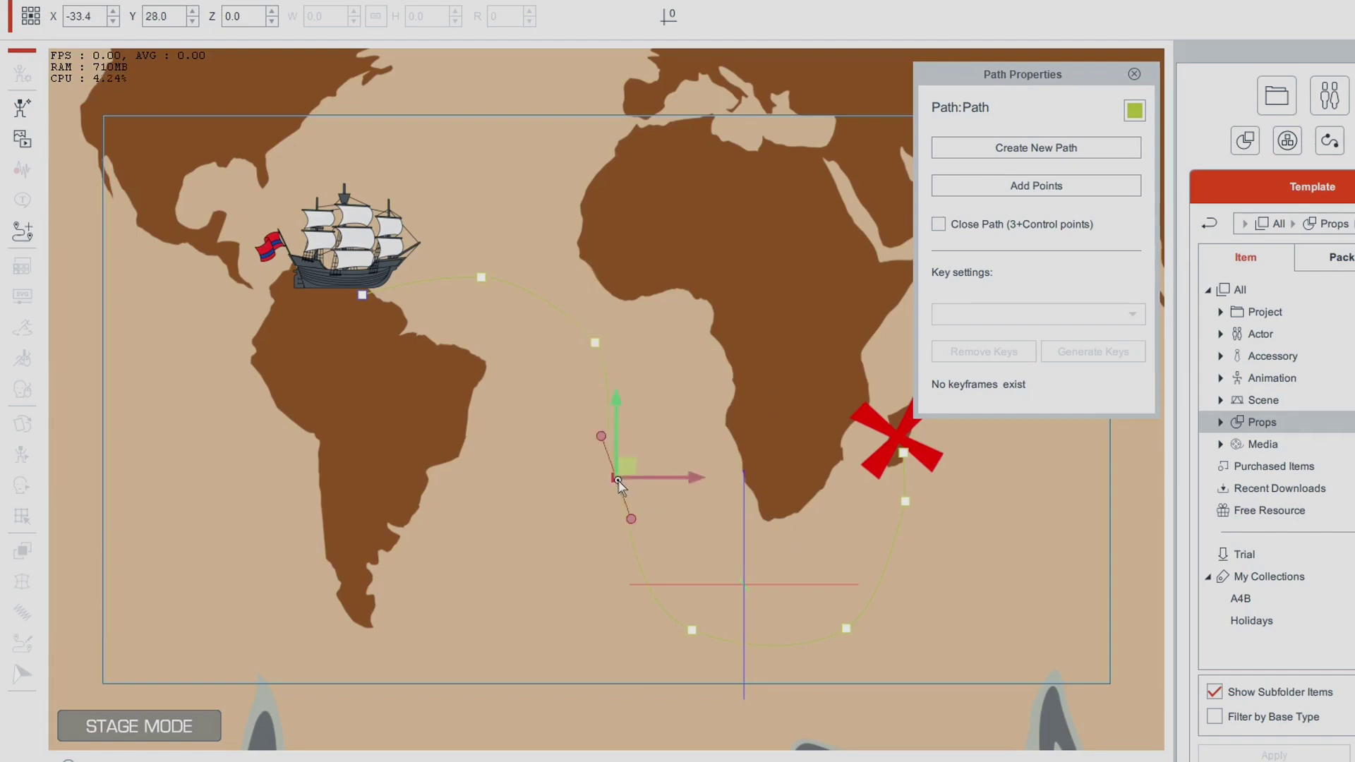
right_click(619, 481)
click(670, 542)
drag(627, 445, 619, 441)
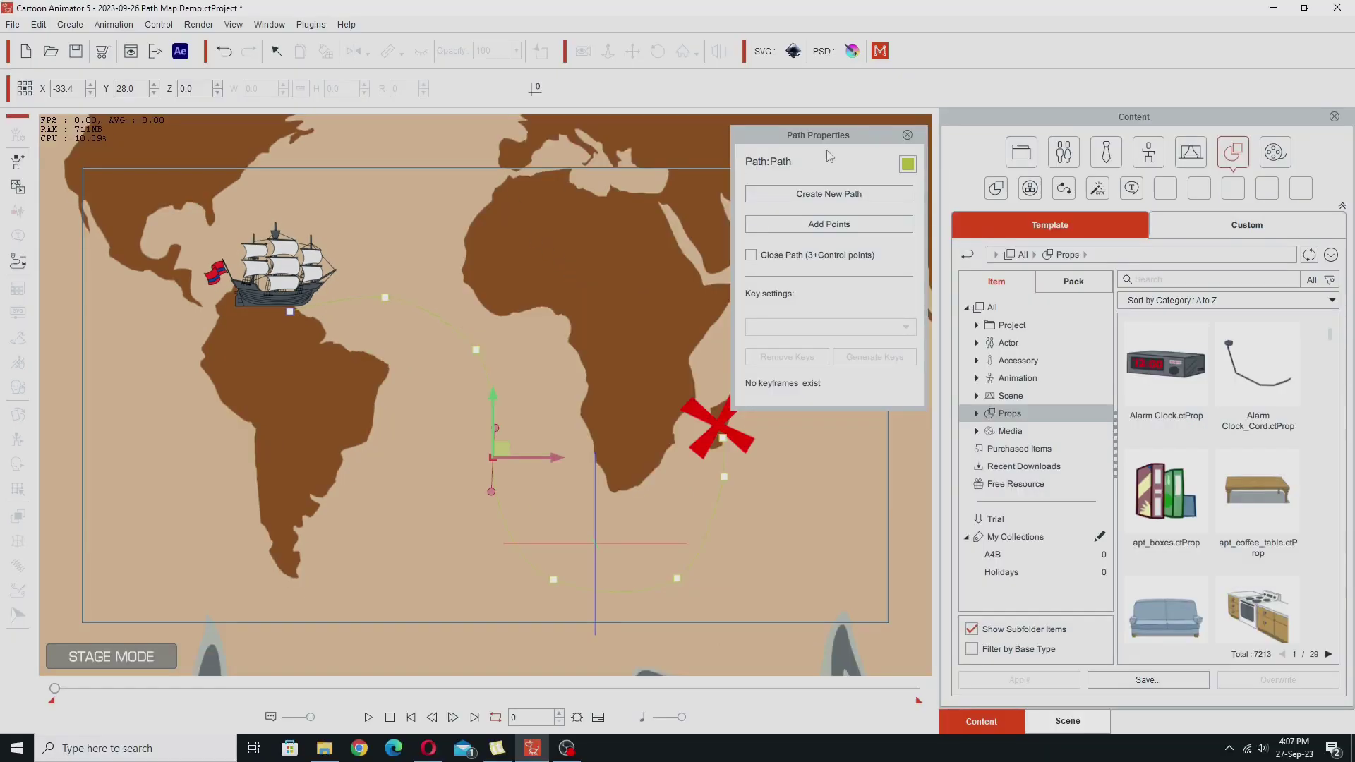
click(908, 136)
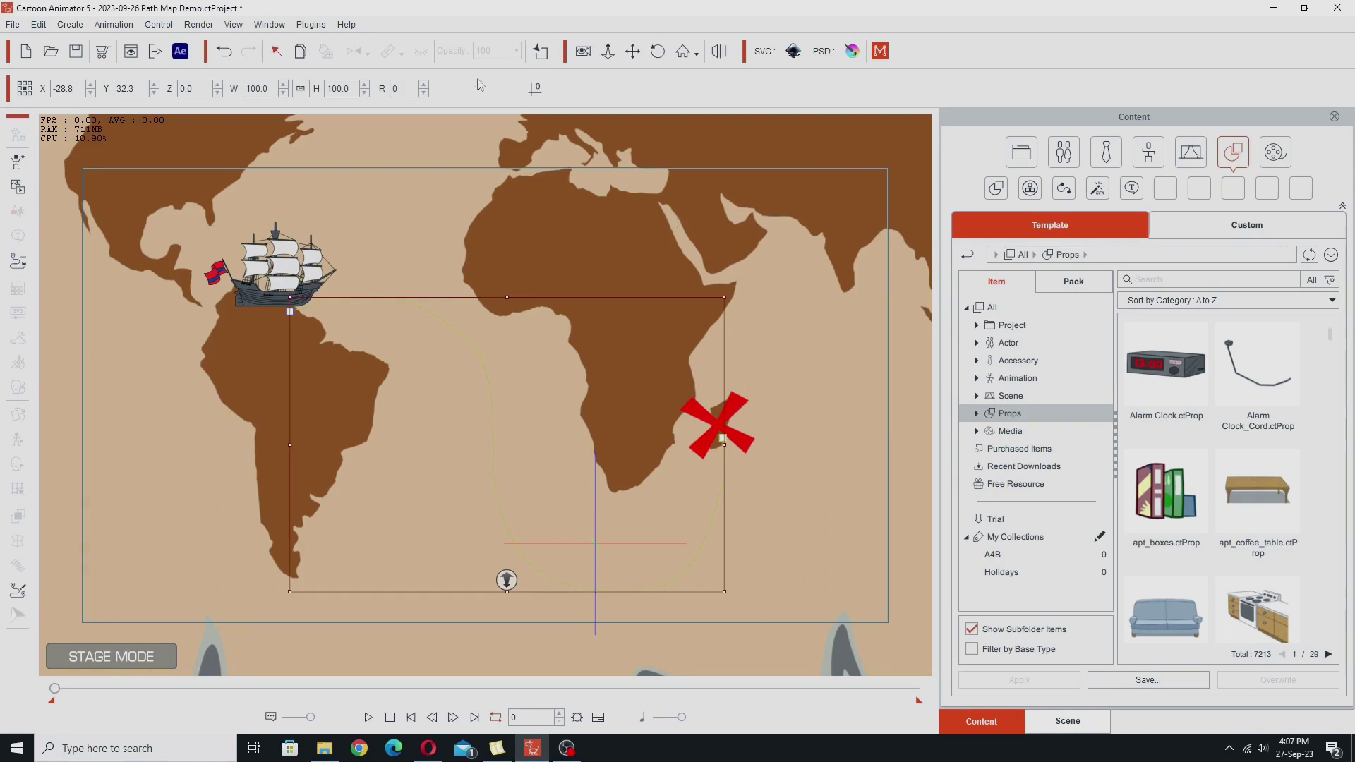
Attach the ship to the path with Pick Path and bring up the ship's path properties.
click(282, 272)
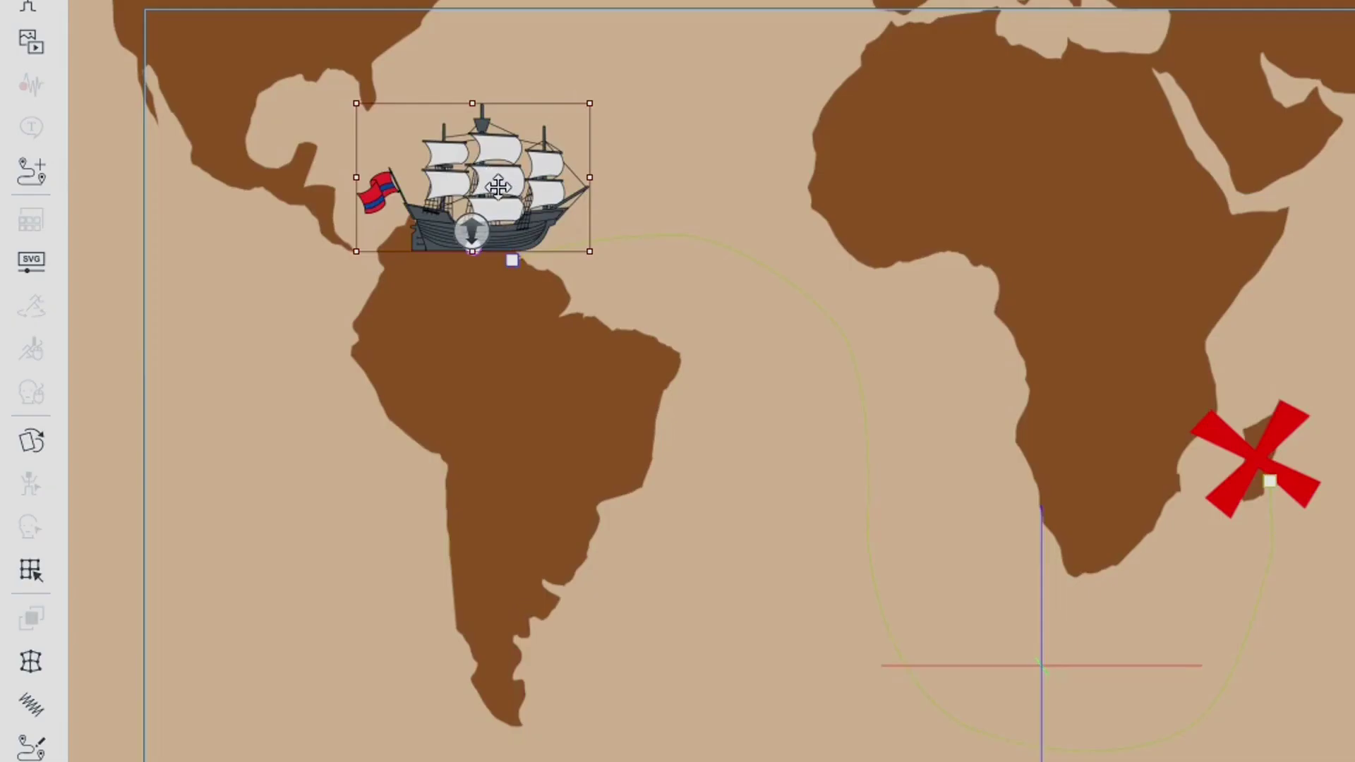
right_click(285, 271)
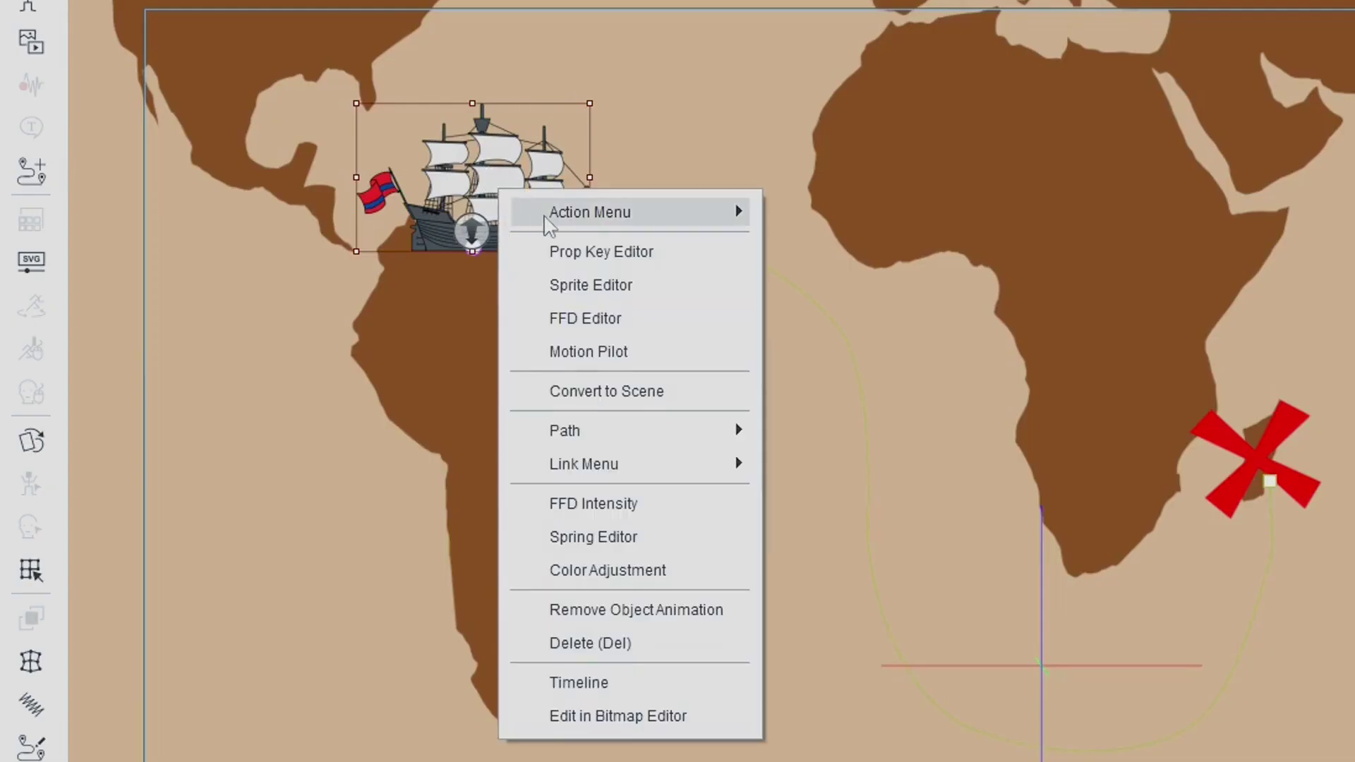
mouse_move(678, 431)
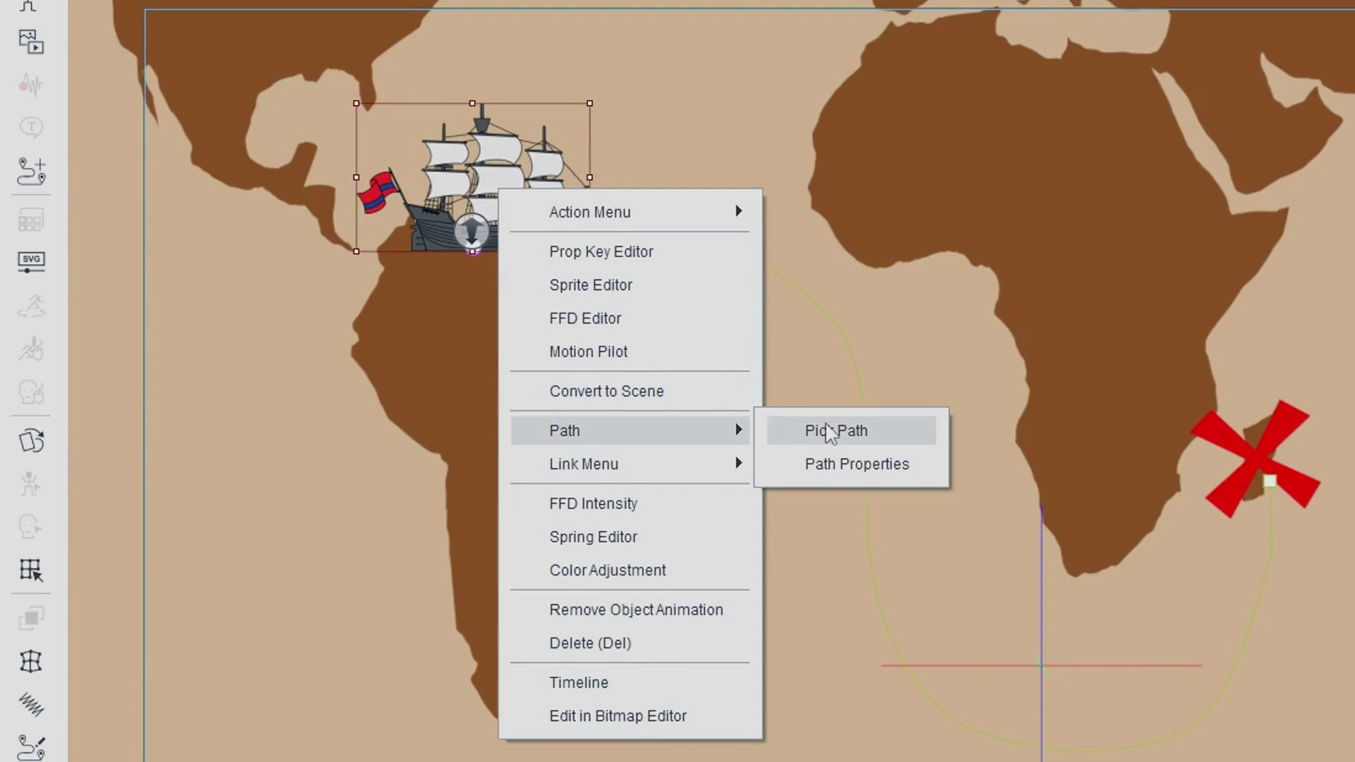
click(830, 432)
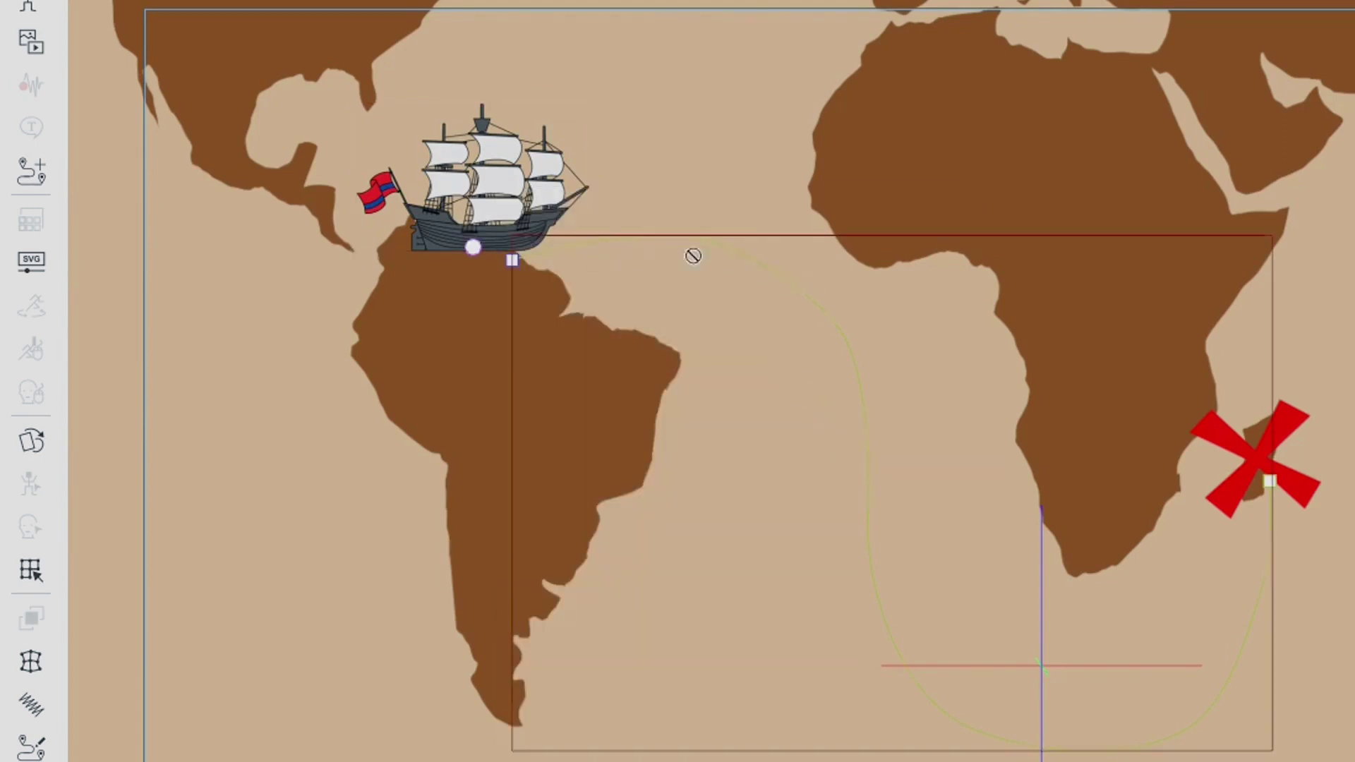
click(870, 483)
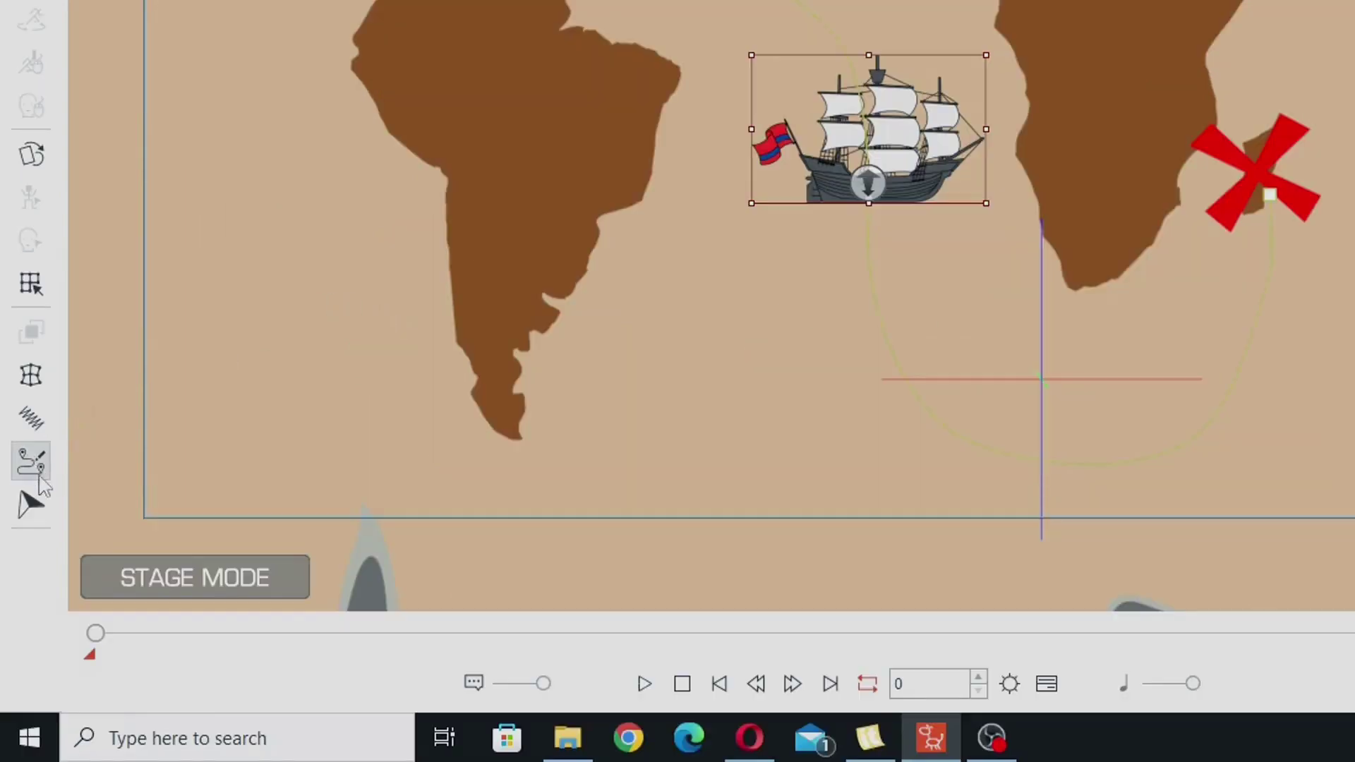
click(33, 465)
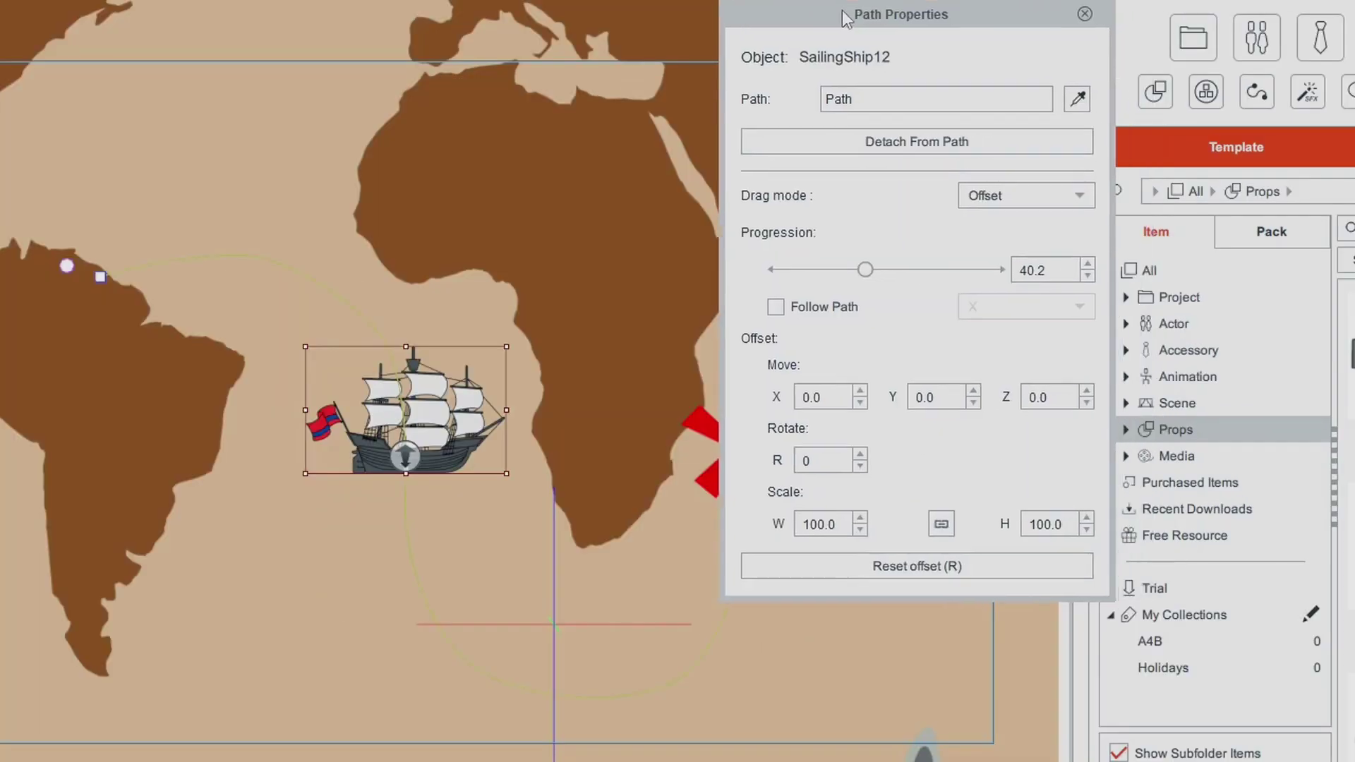
drag(895, 5, 898, 4)
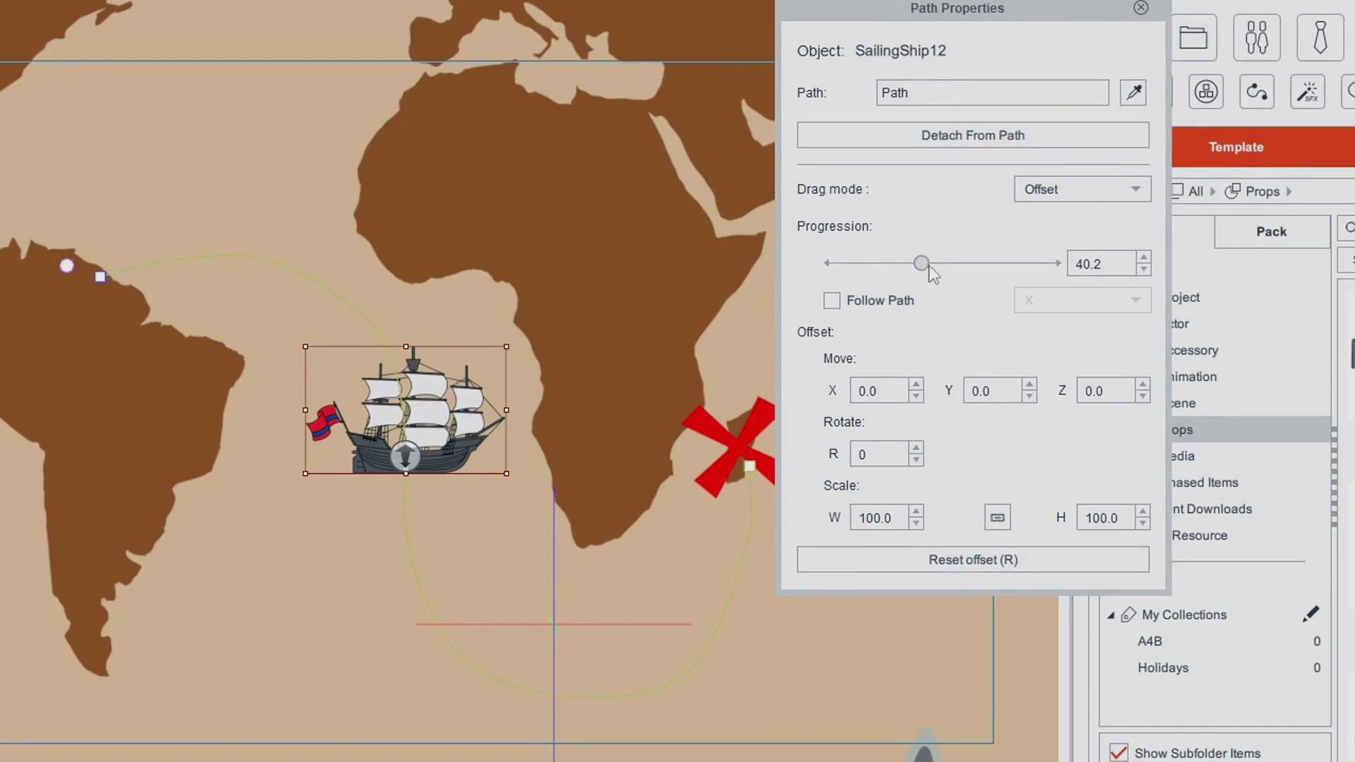
Slide the ship's progression back to 0.0 at the start of the path and show the timeline.
drag(923, 262, 862, 288)
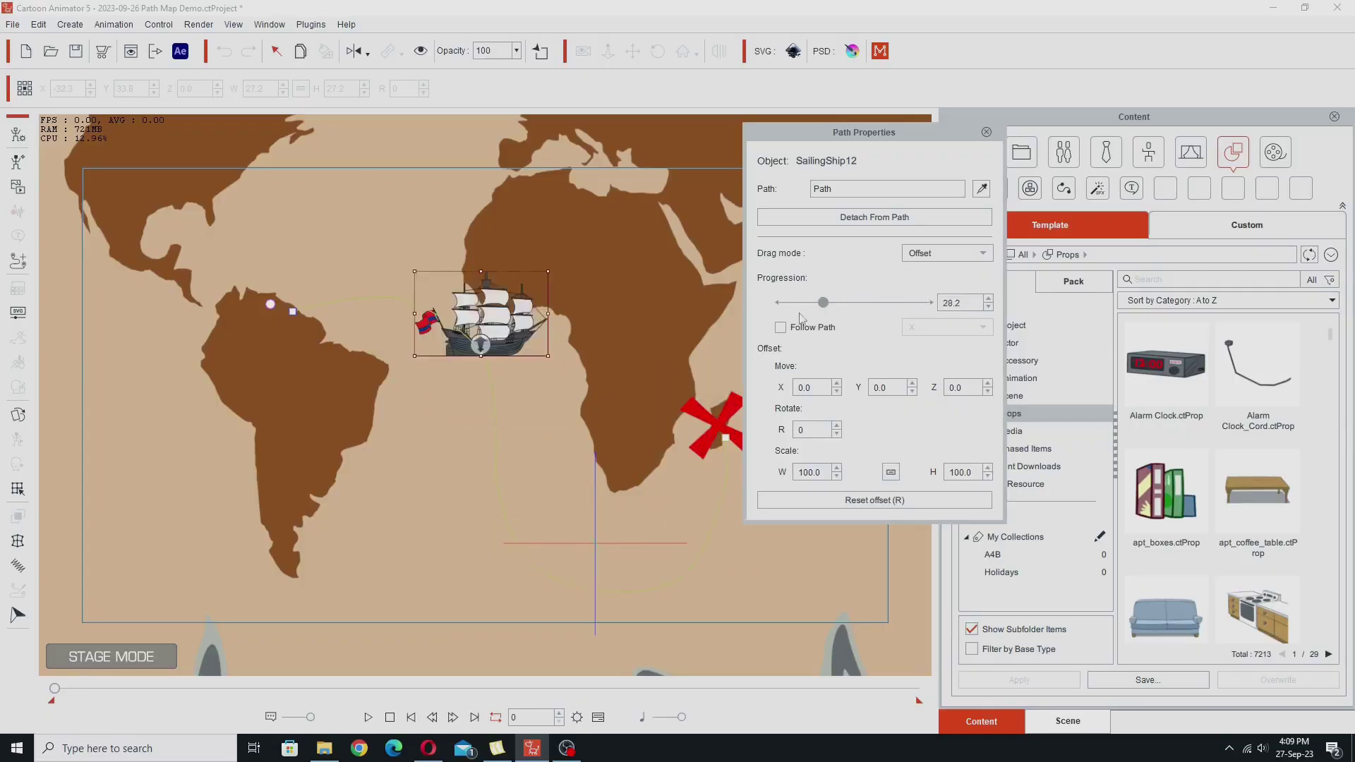
drag(801, 319, 746, 319)
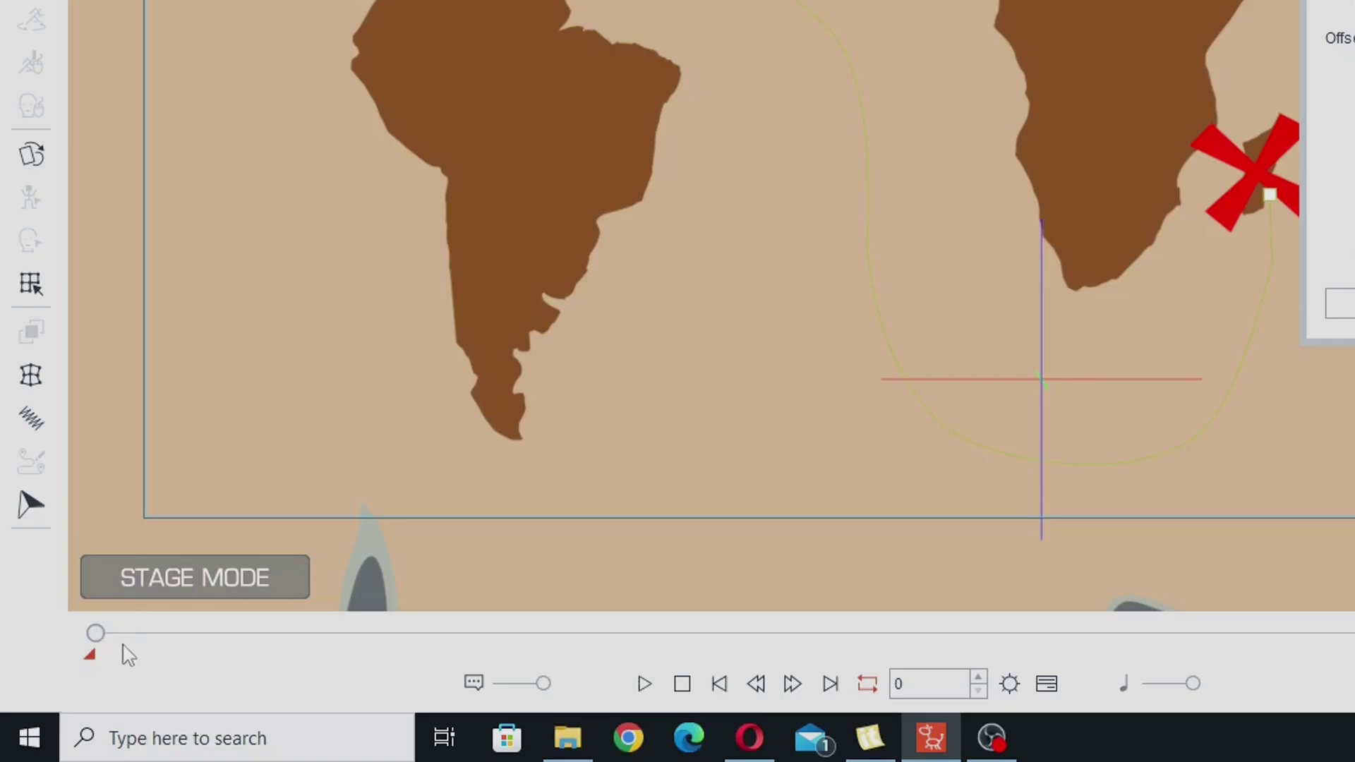
click(1047, 684)
Key the ship's path progression at 49.2 on frame 40.
drag(309, 525, 787, 536)
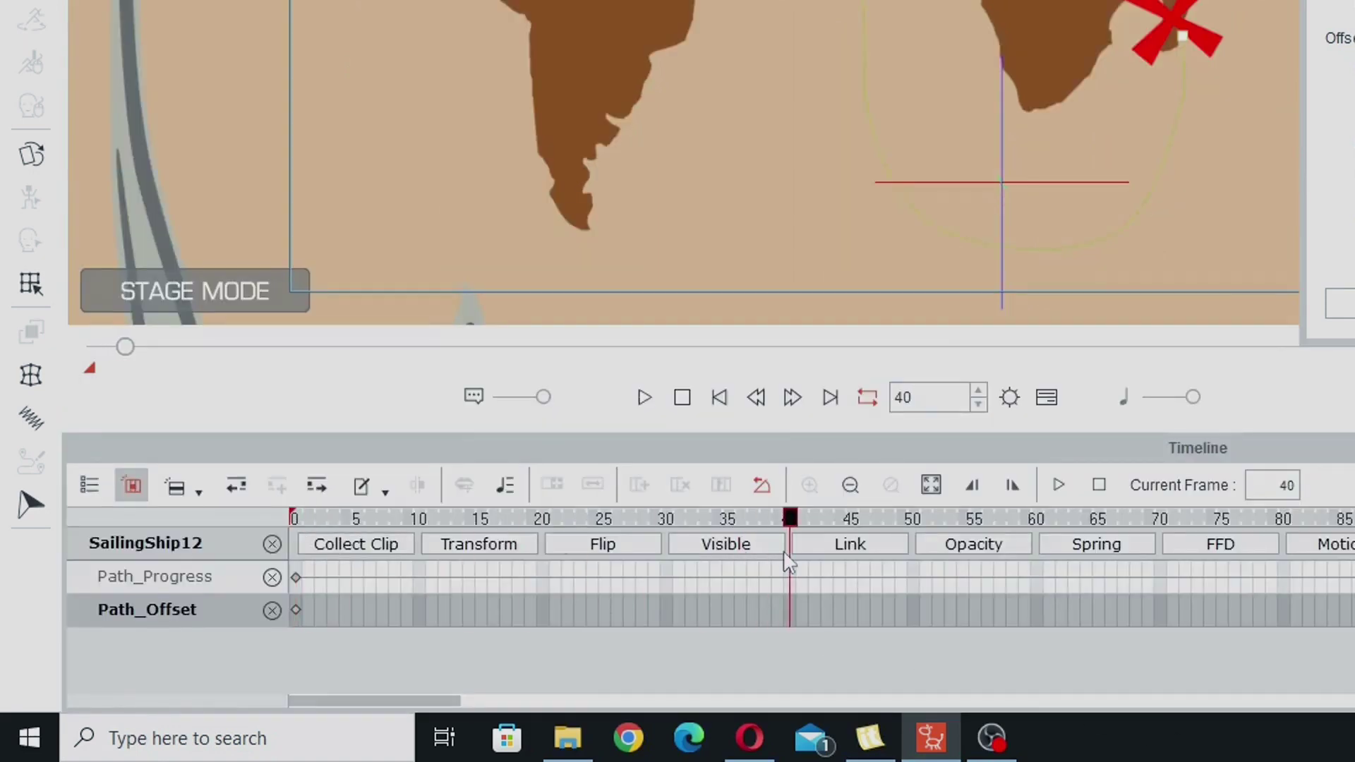
drag(1043, 286, 1074, 307)
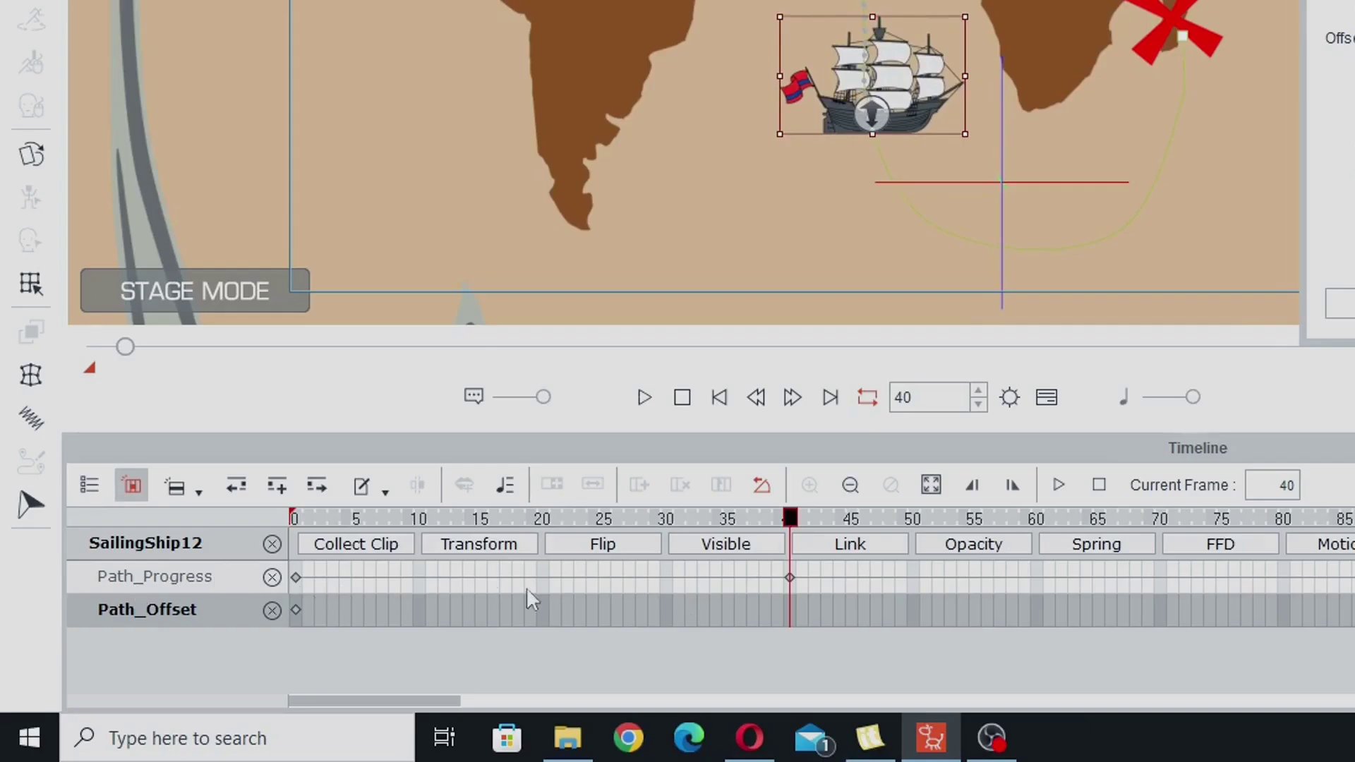
click(790, 576)
Preview the ship's movement along the path, return to frame 0 and undo the frame 40 progression key.
key(space)
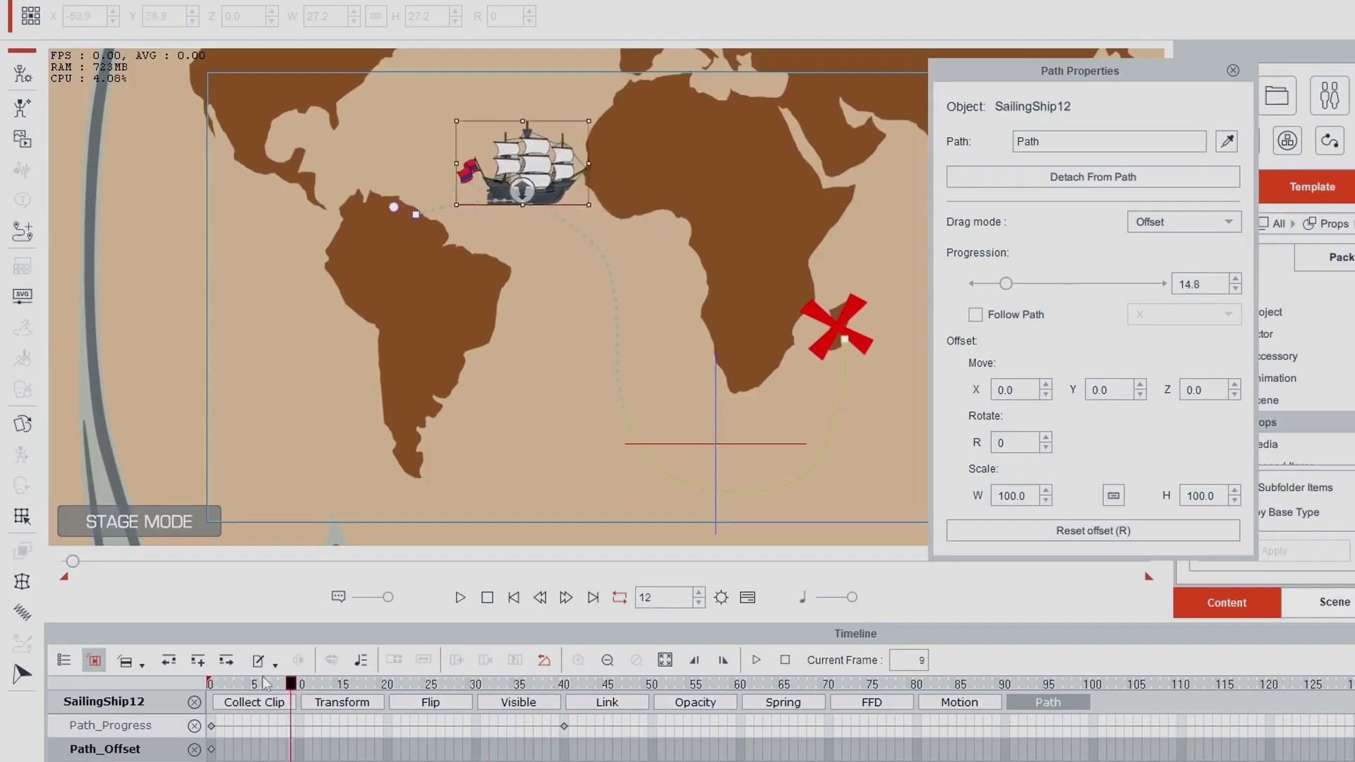
drag(606, 683, 579, 692)
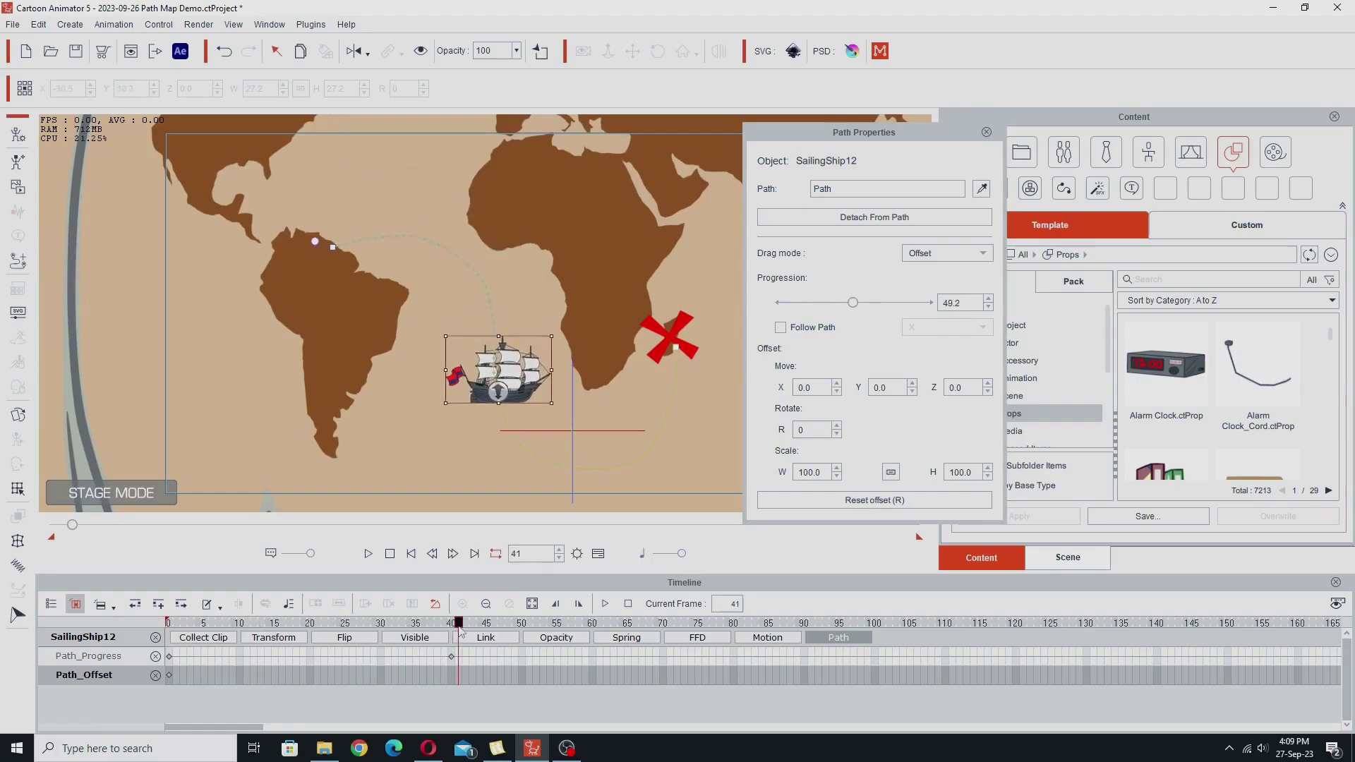
drag(460, 630, 141, 626)
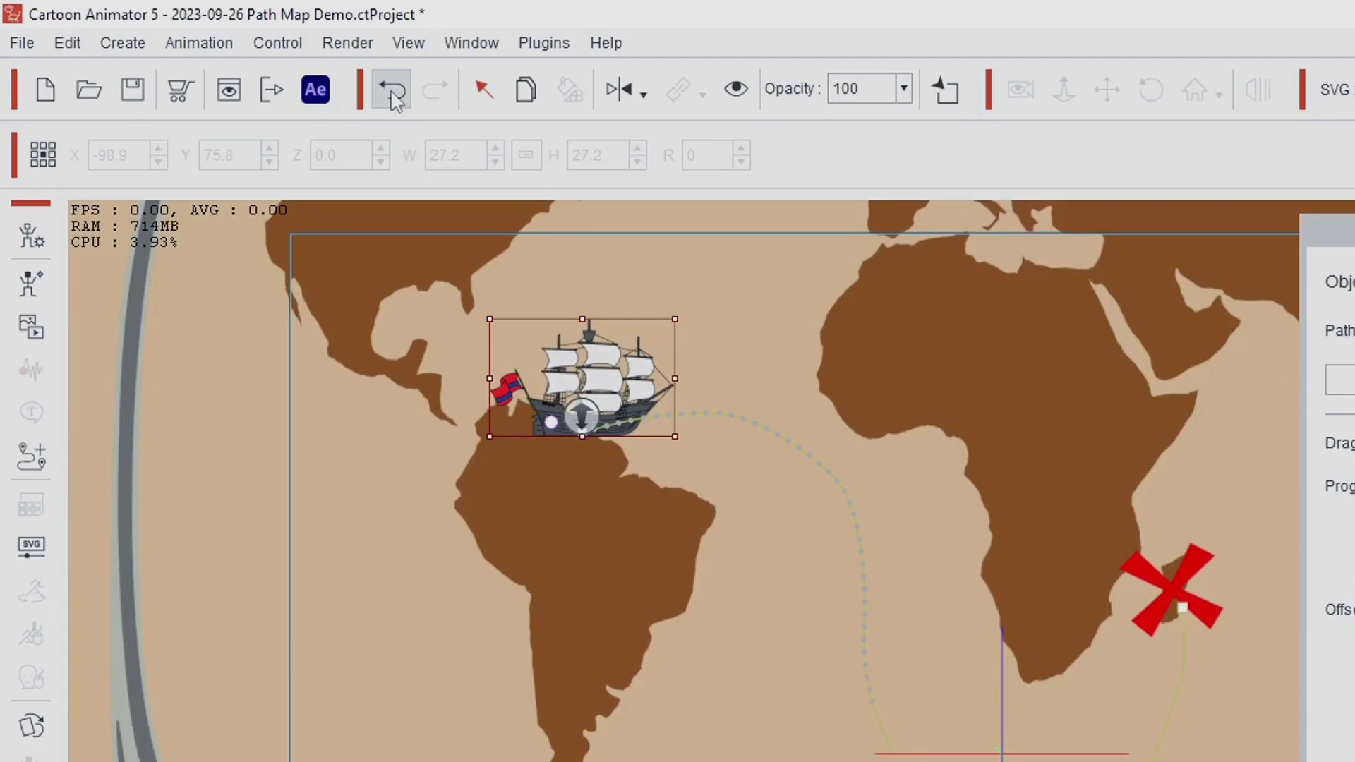
click(224, 52)
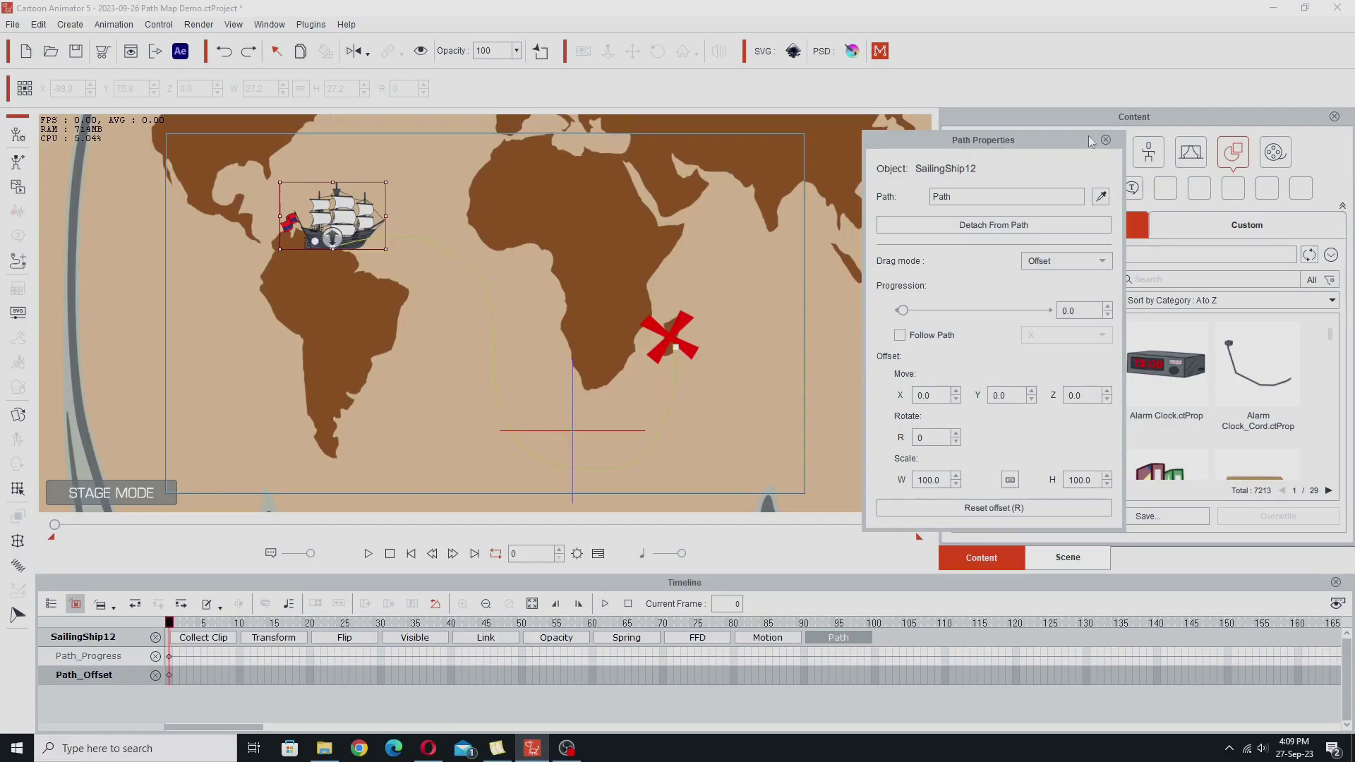
Attach the red X to the path, set its progression to 100 and close the path properties.
drag(1091, 141, 950, 140)
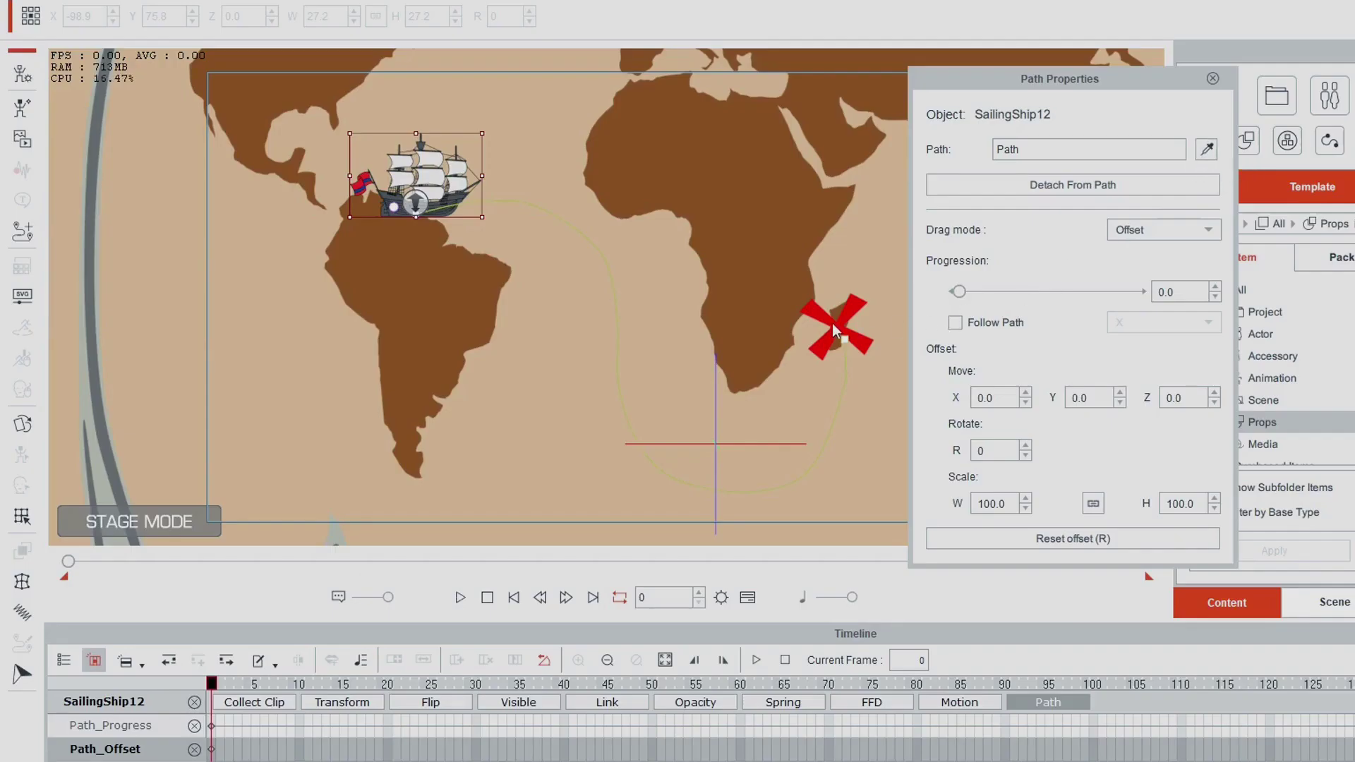
click(832, 323)
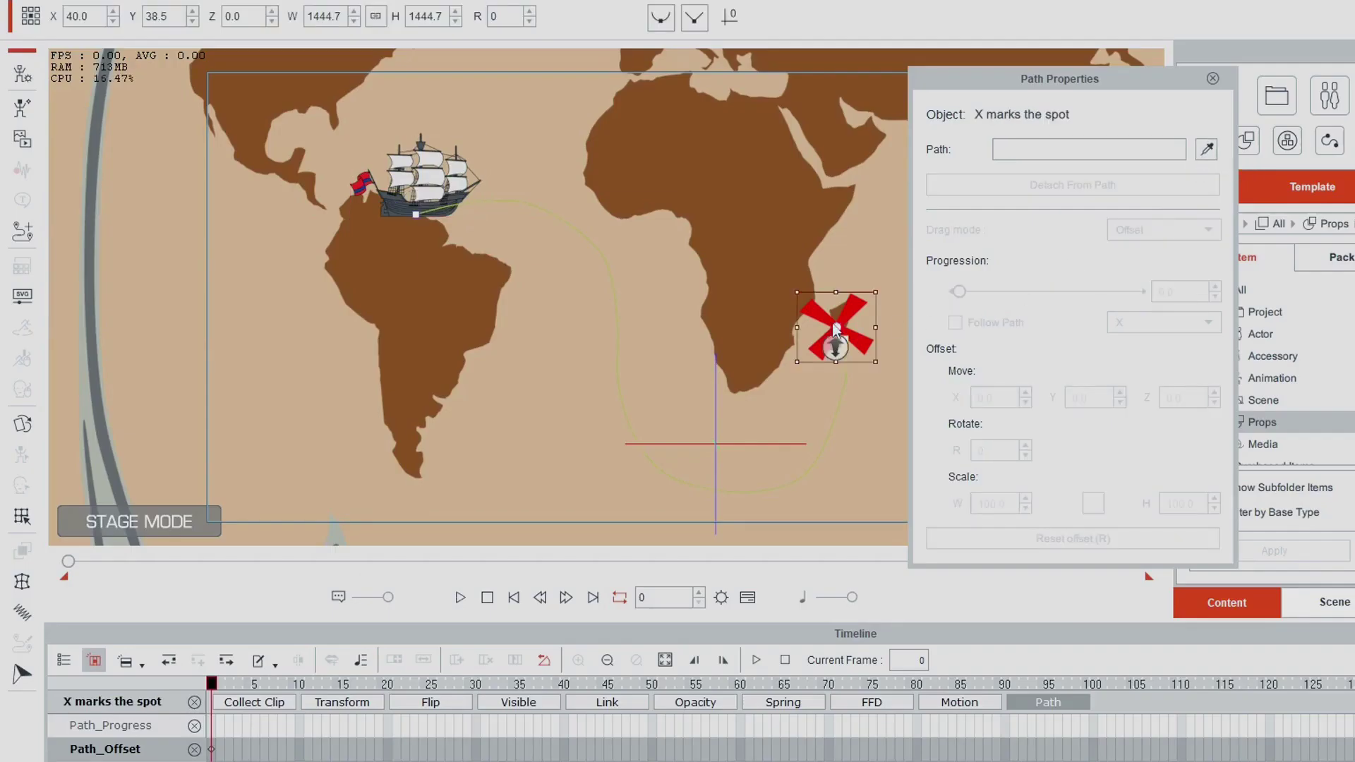
click(847, 373)
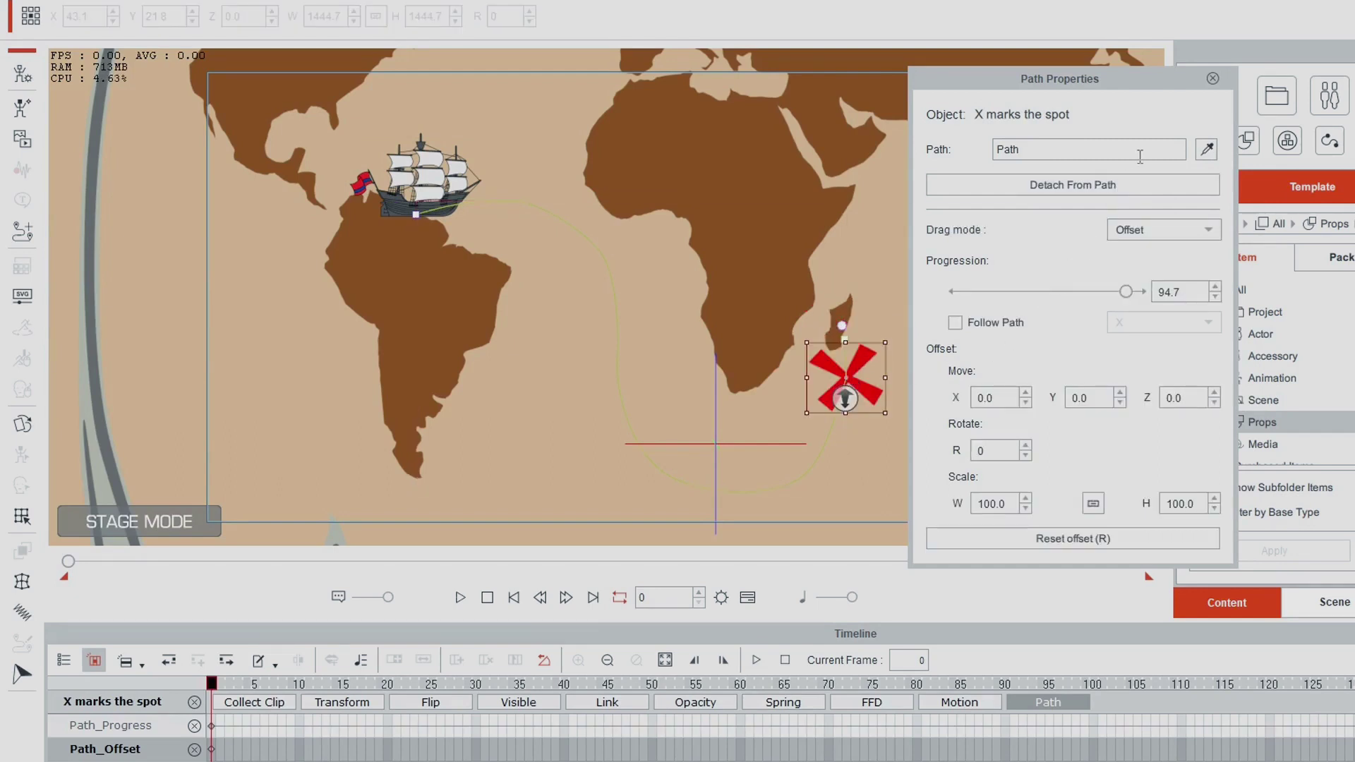
drag(1126, 293, 1172, 296)
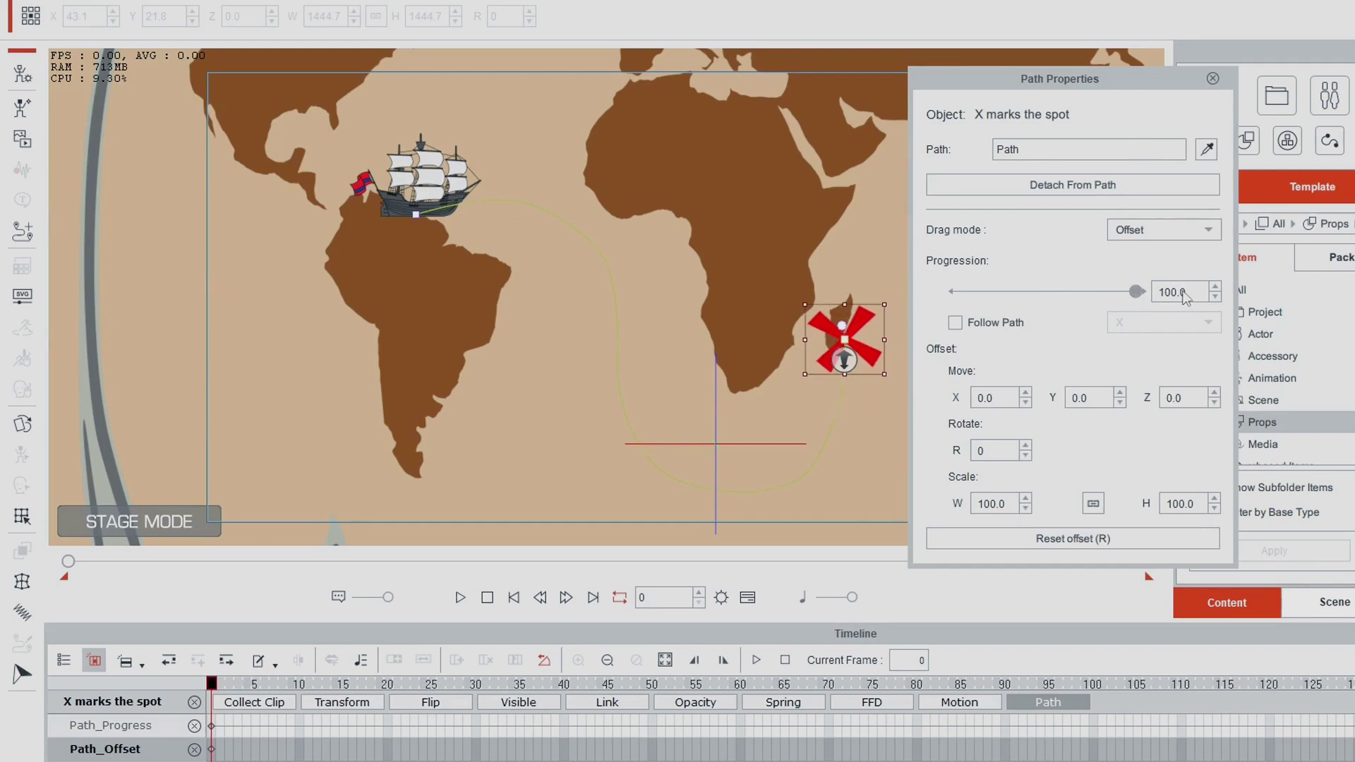
click(1213, 78)
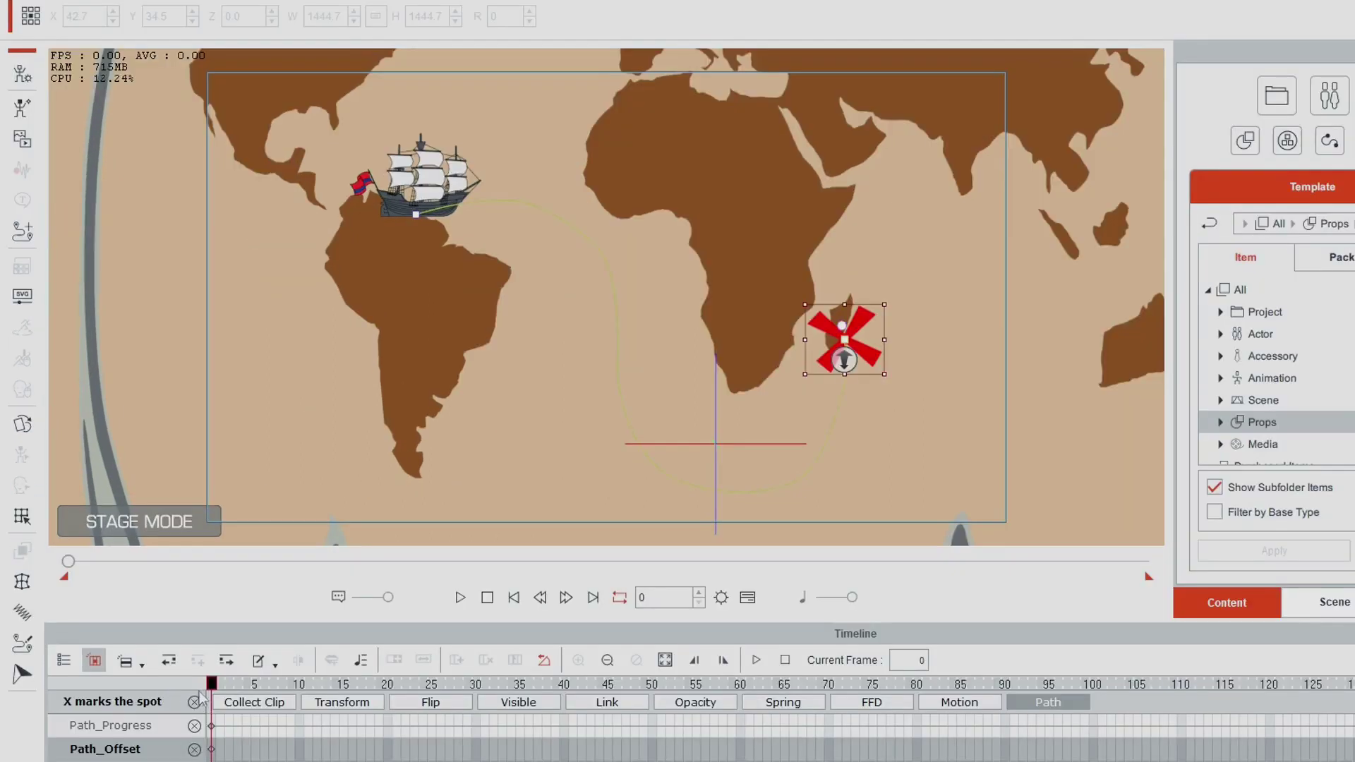
Go to frame 120 and turn on Follow Path in the ship's path properties.
click(176, 631)
drag(221, 699, 1270, 761)
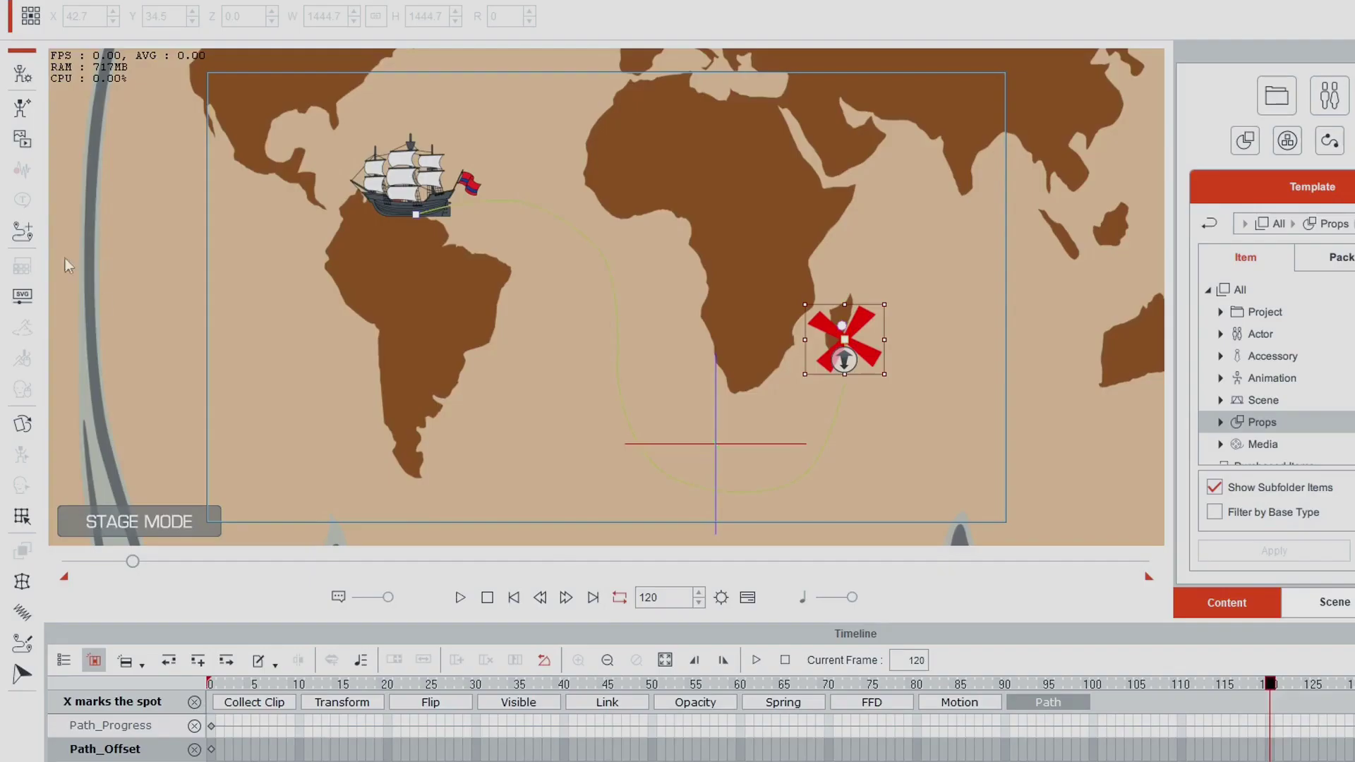
click(406, 192)
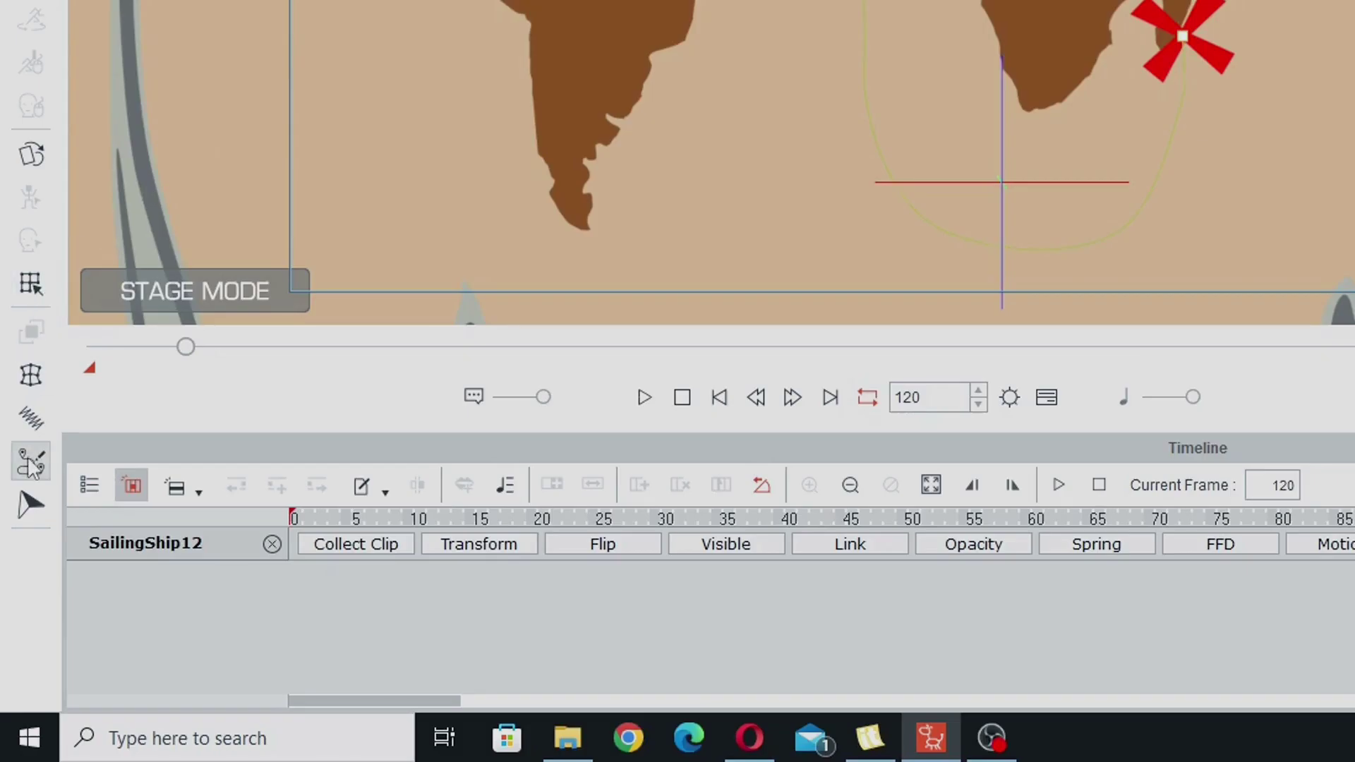
click(32, 465)
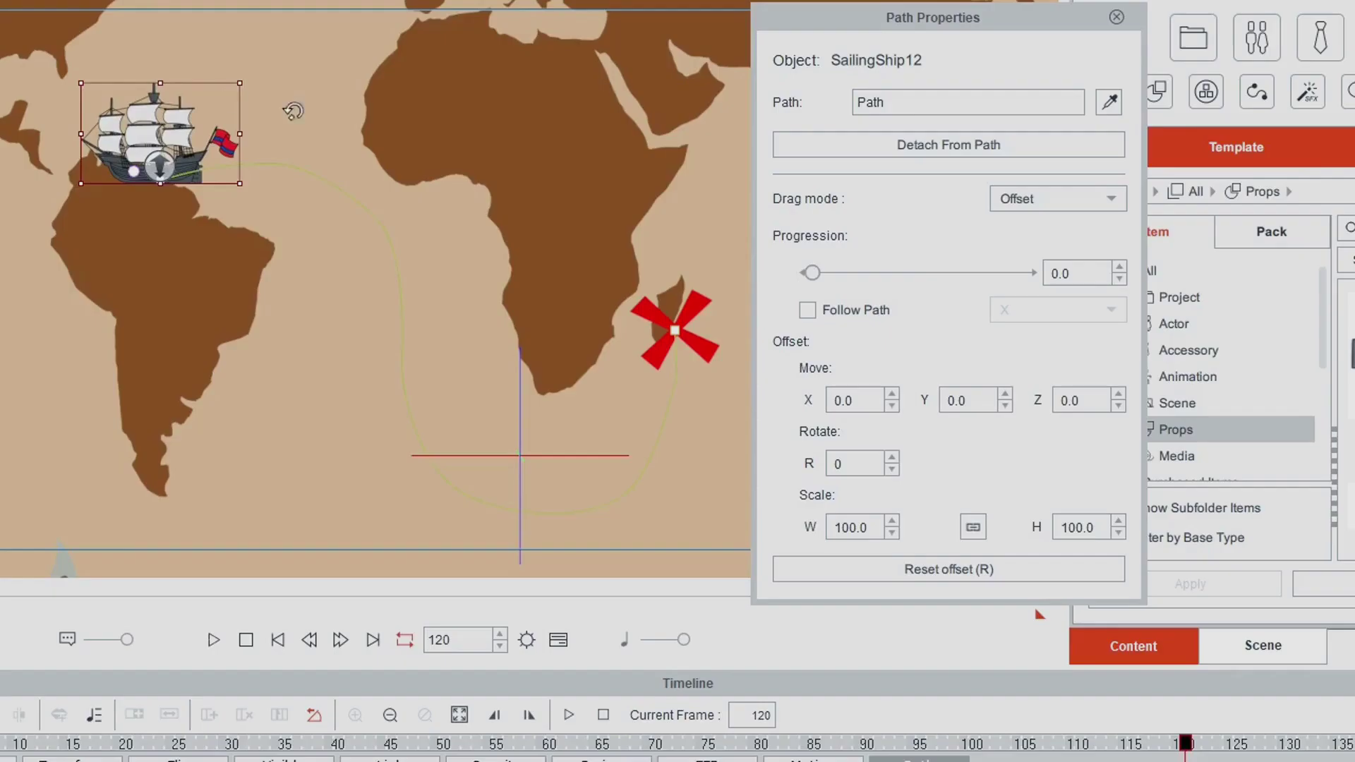
click(808, 310)
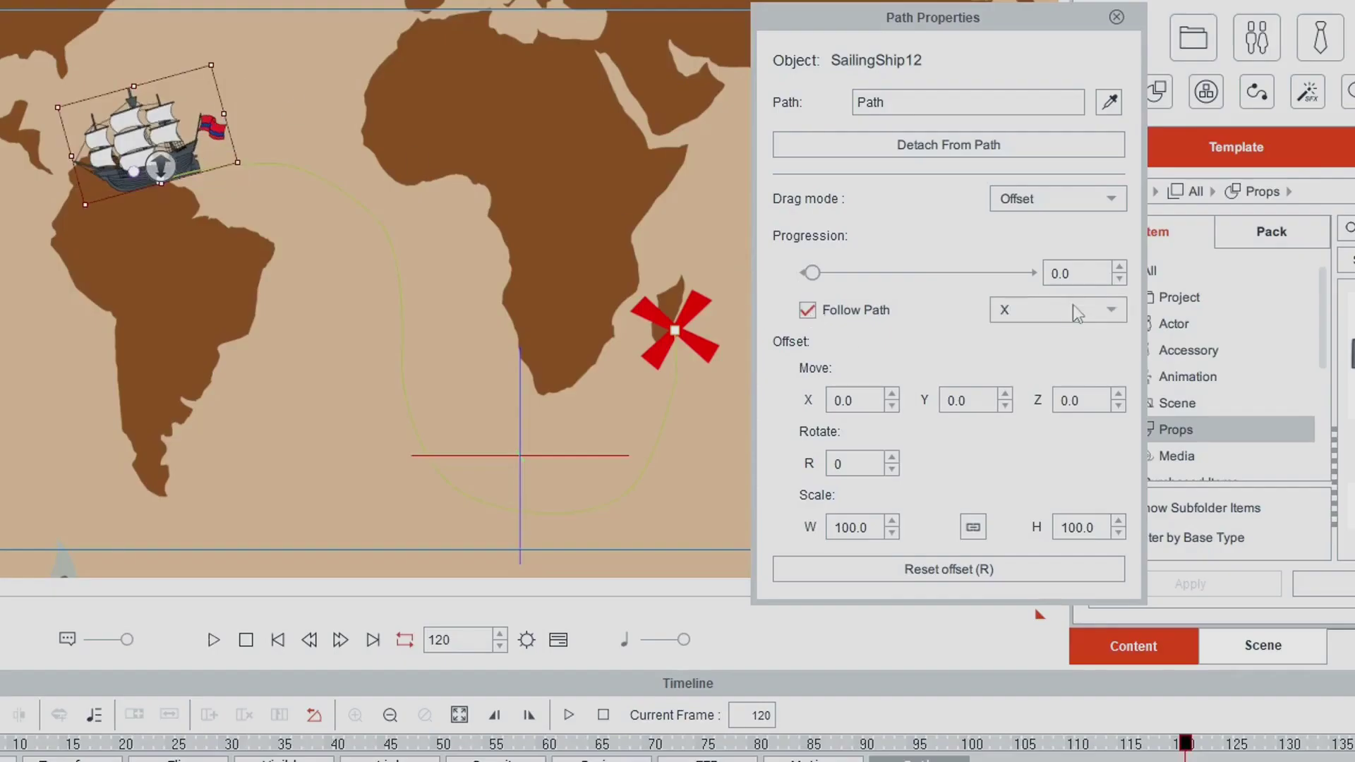
Try the Follow Path axes -X, Y and -Y on the ship and return the axis to X.
click(1108, 311)
click(1104, 329)
click(1107, 314)
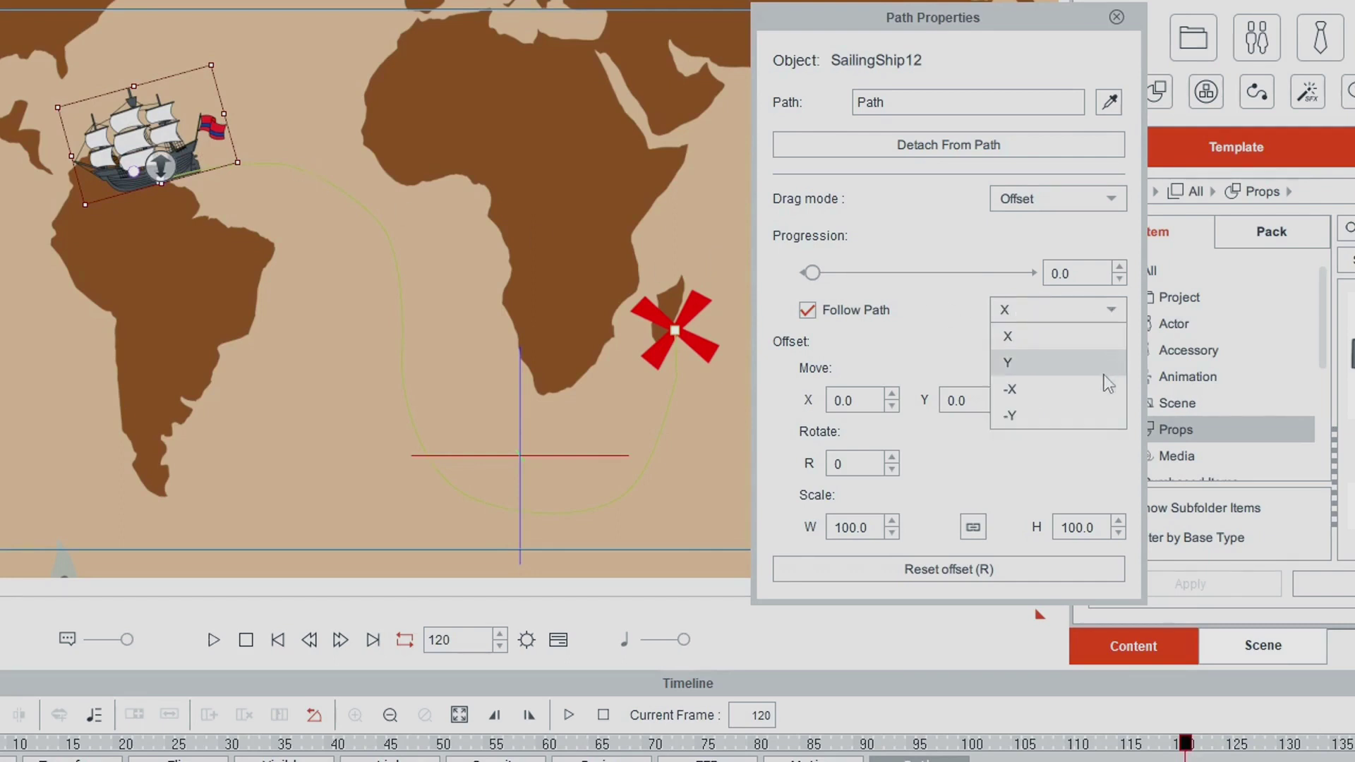
click(1107, 391)
click(1111, 311)
click(1106, 363)
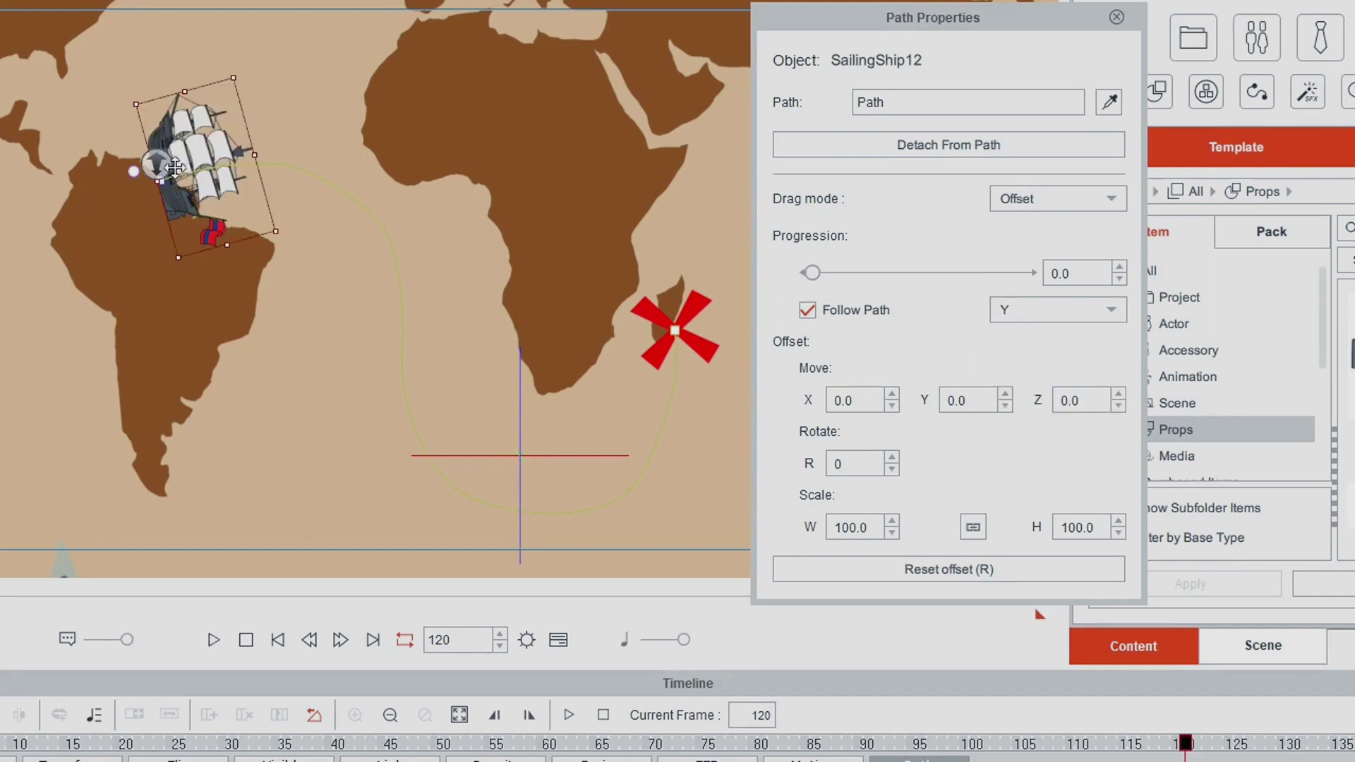
click(1112, 310)
click(1114, 418)
click(1113, 311)
click(1115, 336)
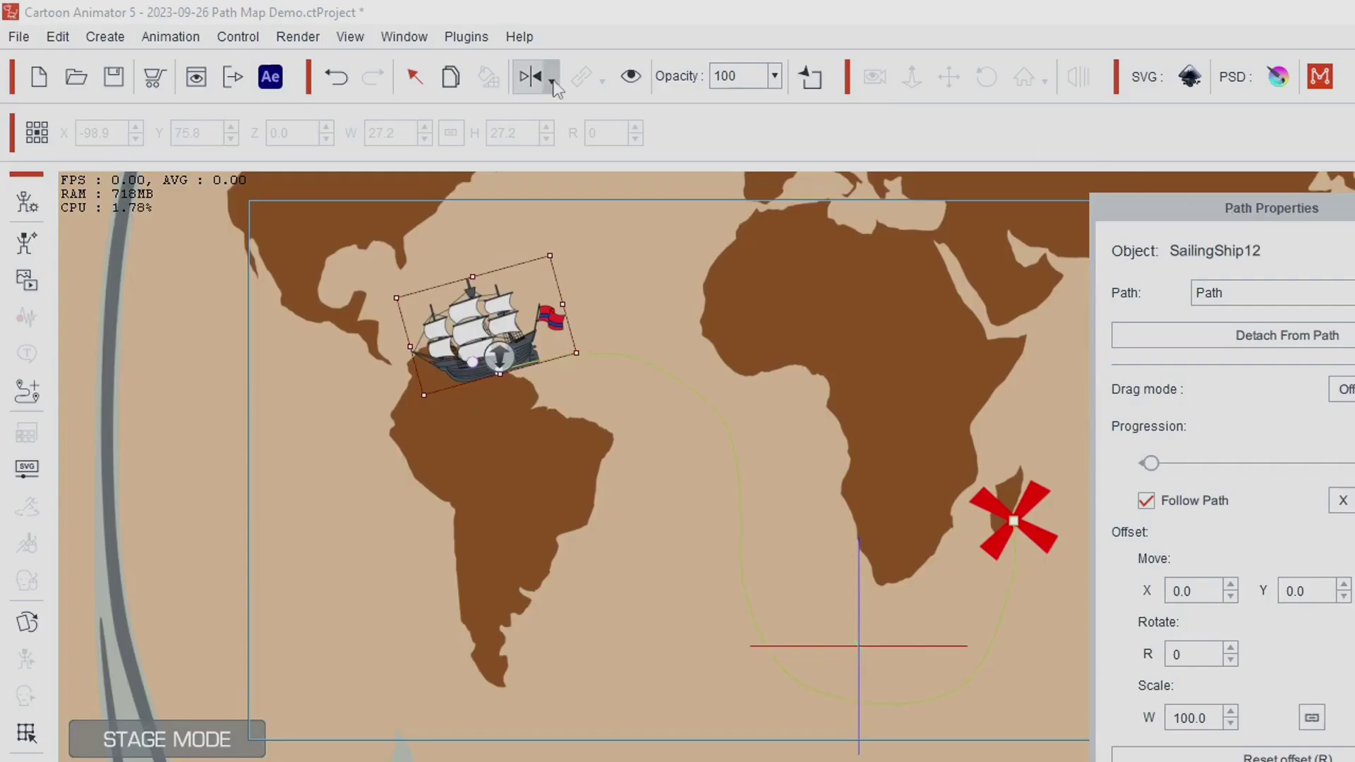
Flip the ship horizontally at frame 120 and run its path progression up to 100 with Follow Path on.
click(531, 77)
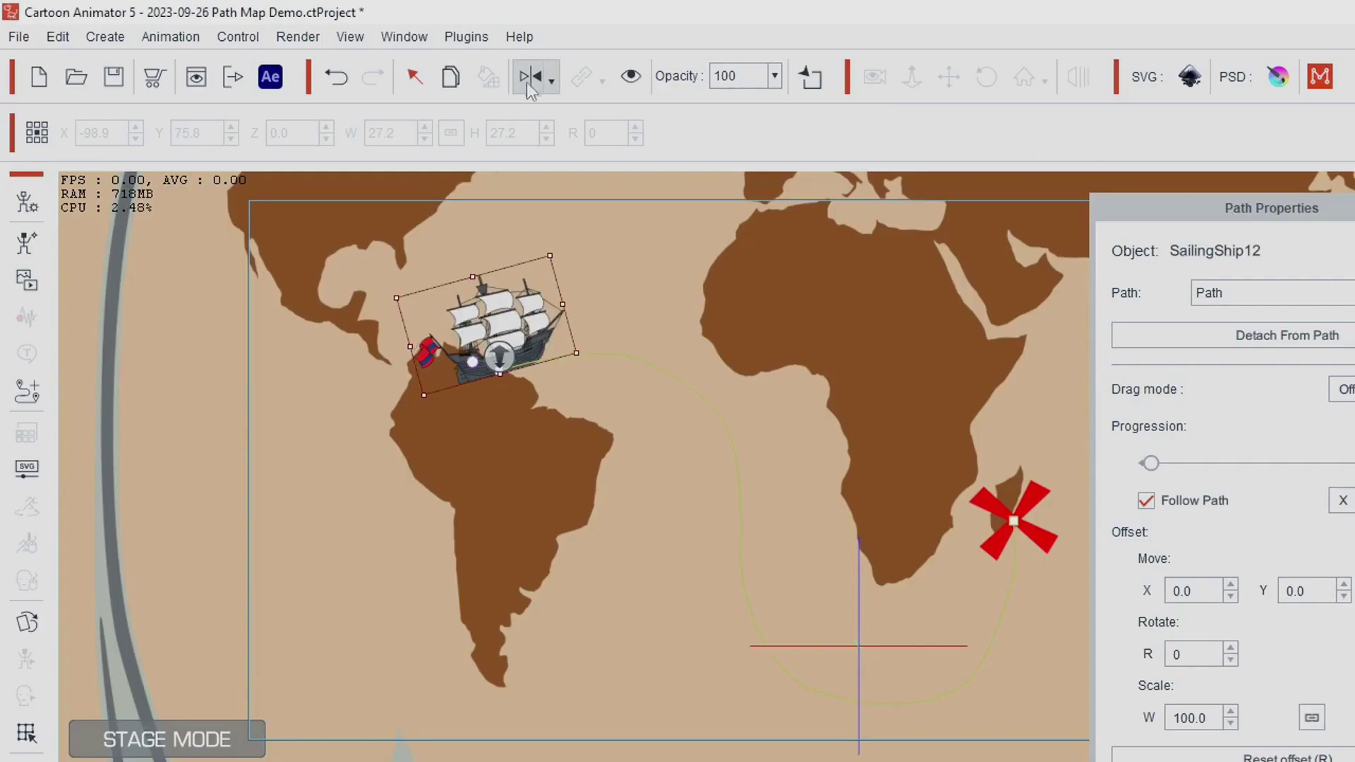
drag(1151, 464, 1218, 472)
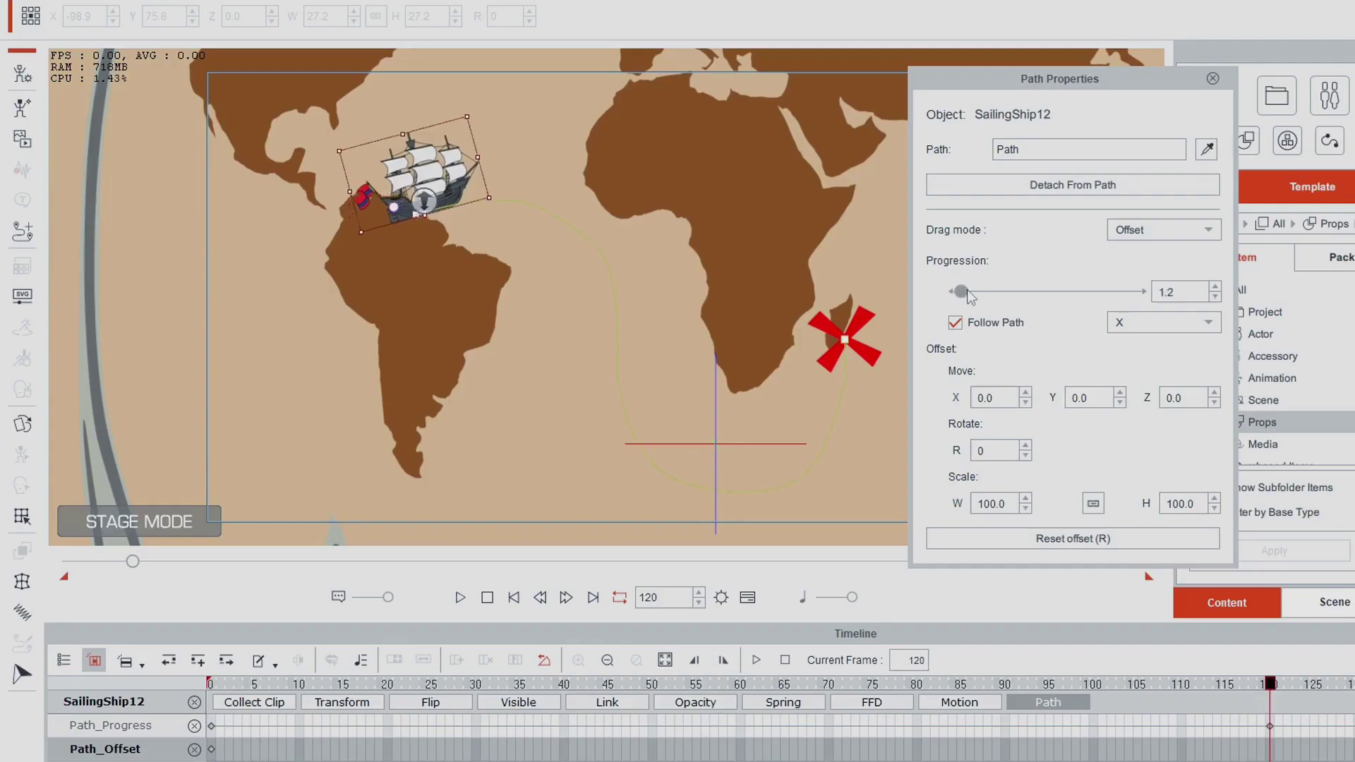
drag(1015, 298, 1200, 333)
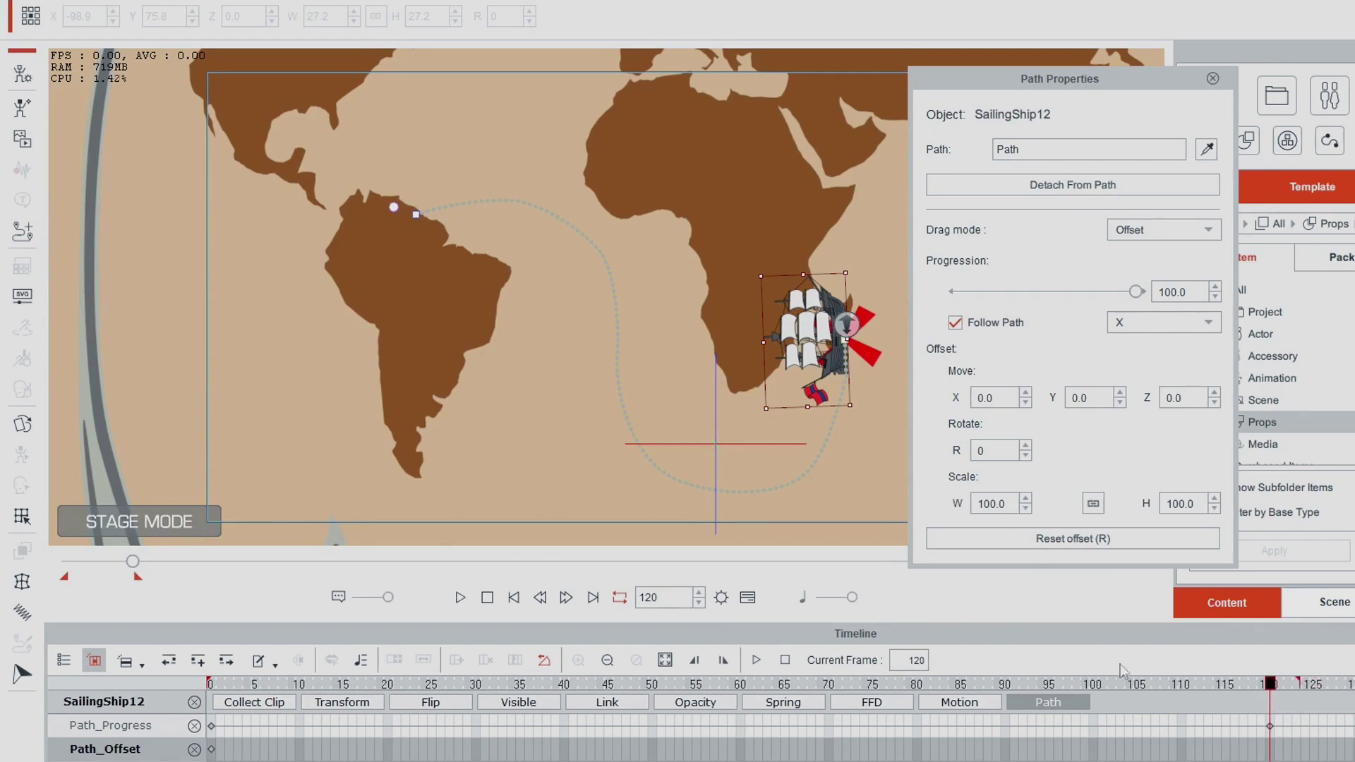
Play the ship's Follow Path animation from frame 0, stop playback and turn looping off.
click(487, 597)
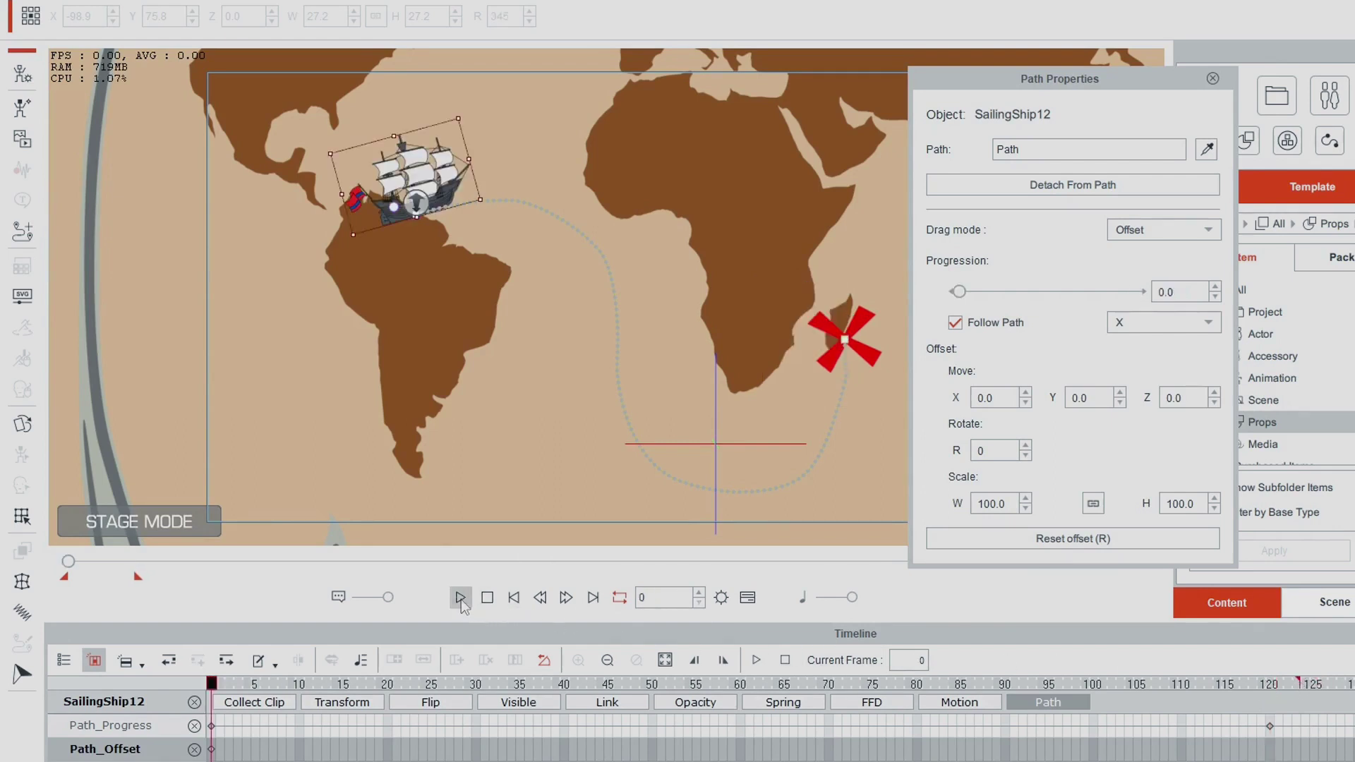
click(460, 597)
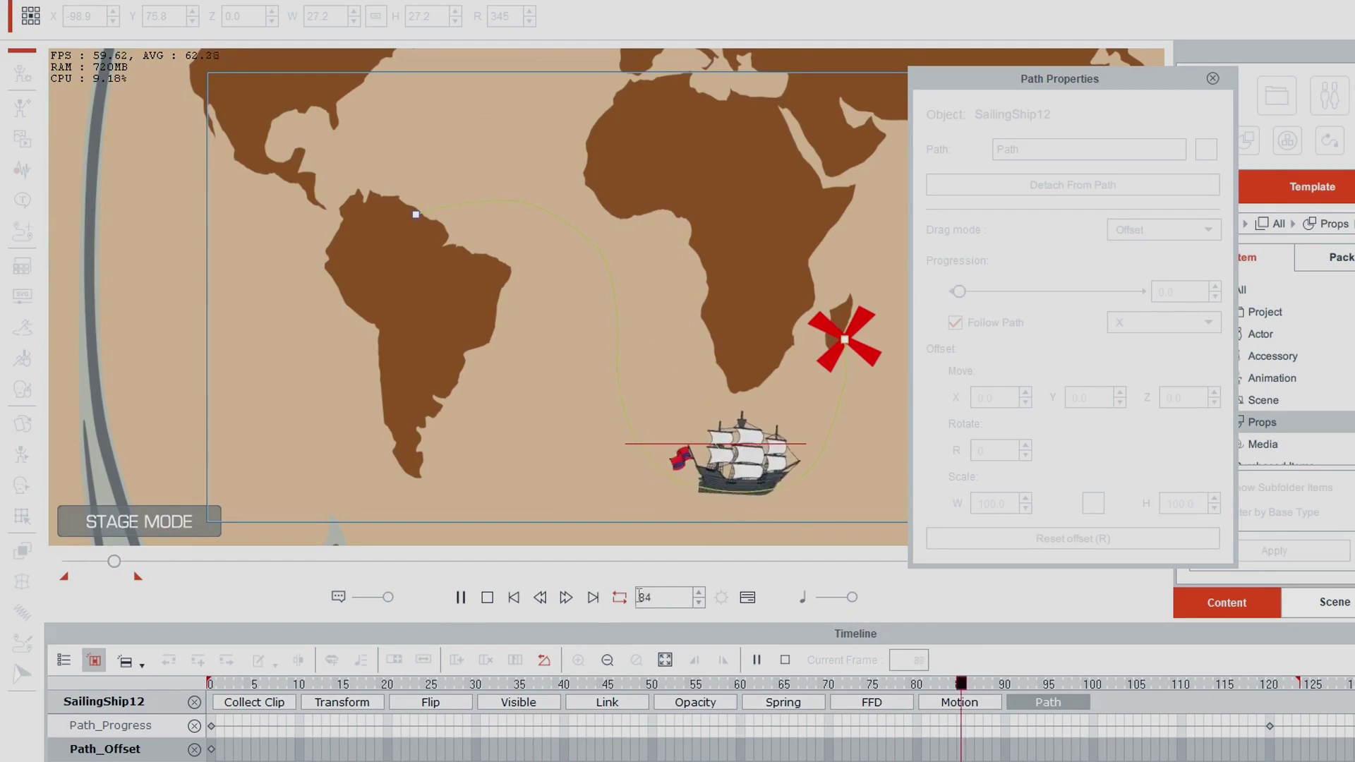
key(space)
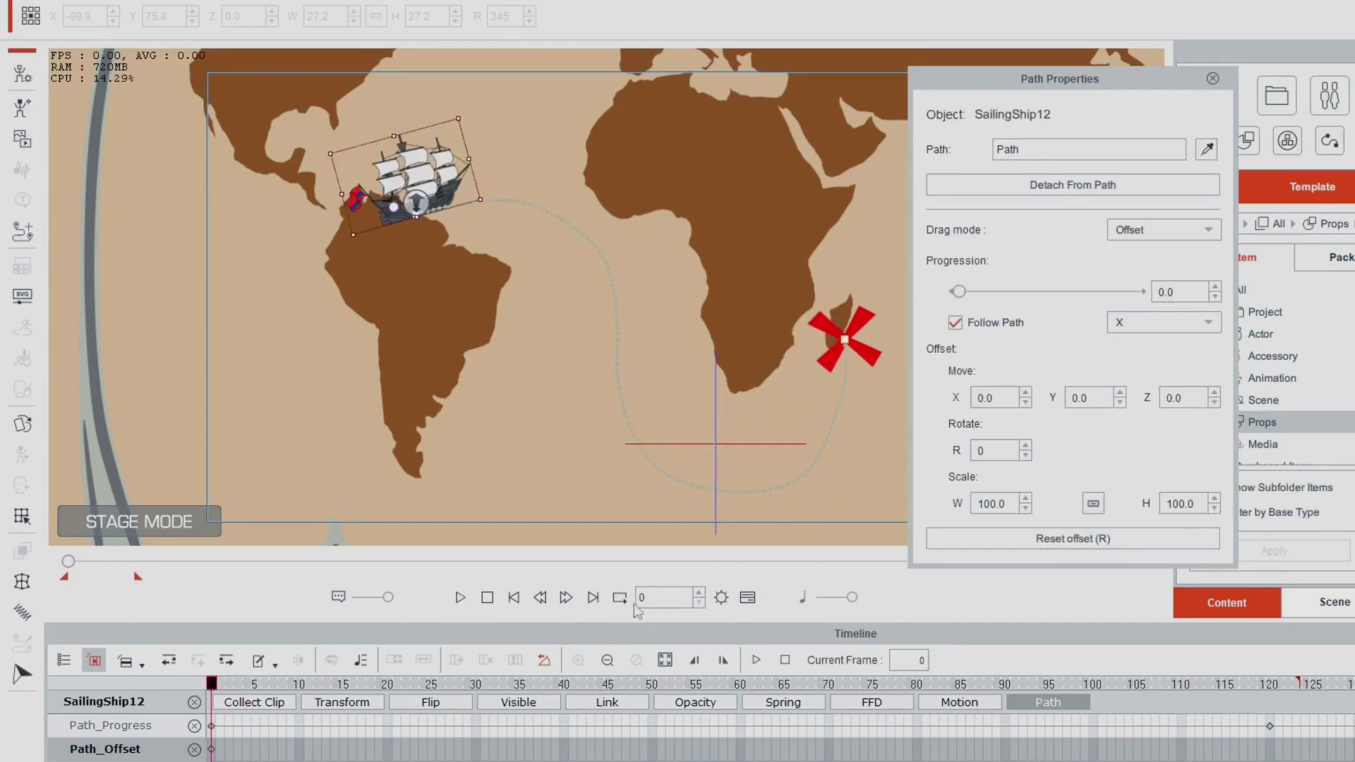
Hide the red X at frame 0 and preview the ship's voyage with the X hidden.
click(860, 330)
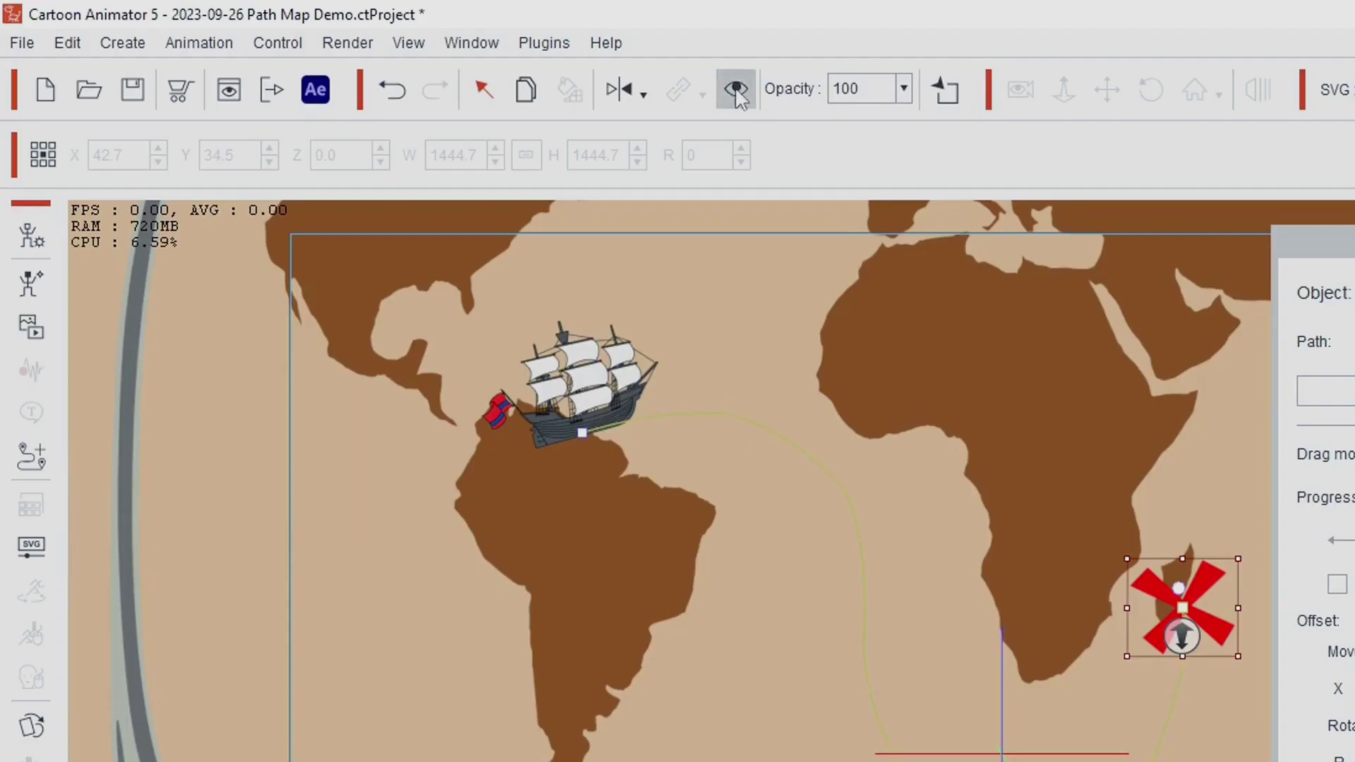
click(735, 91)
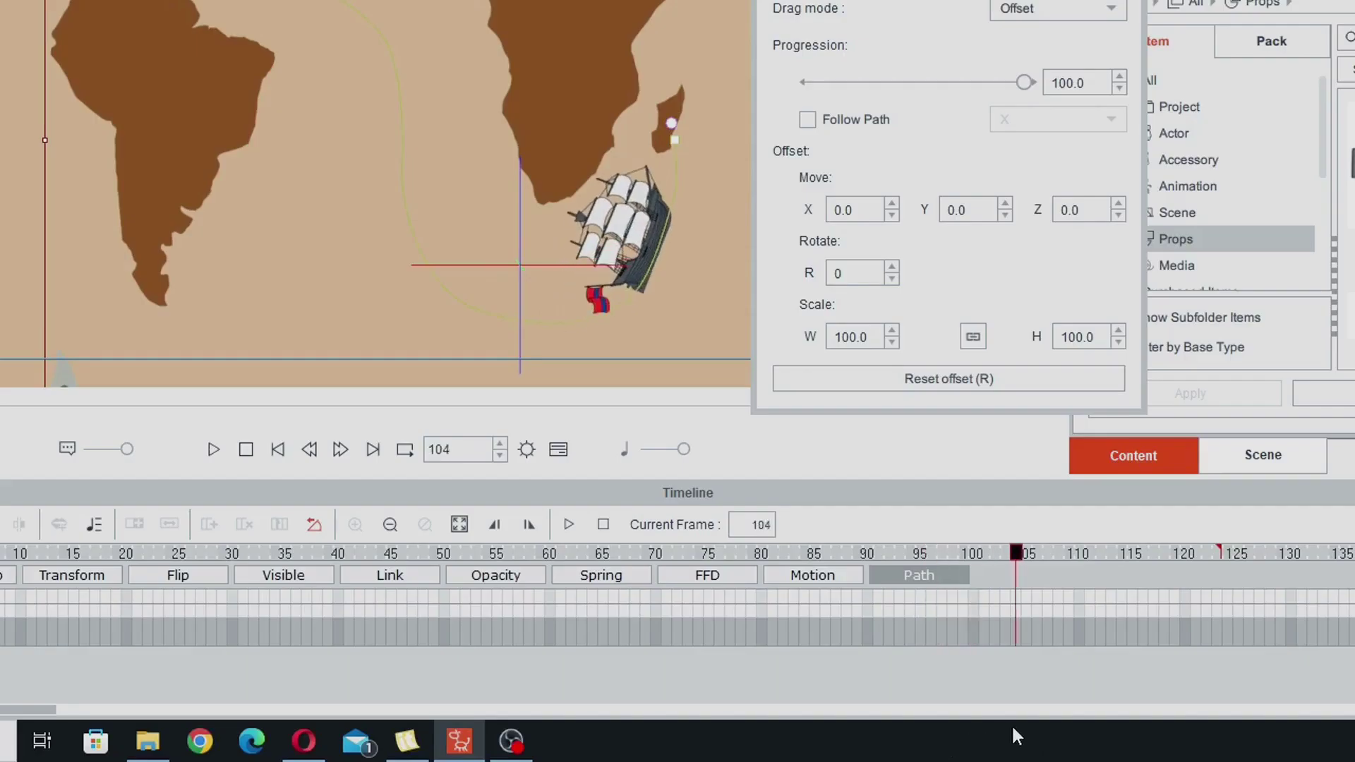
key(space)
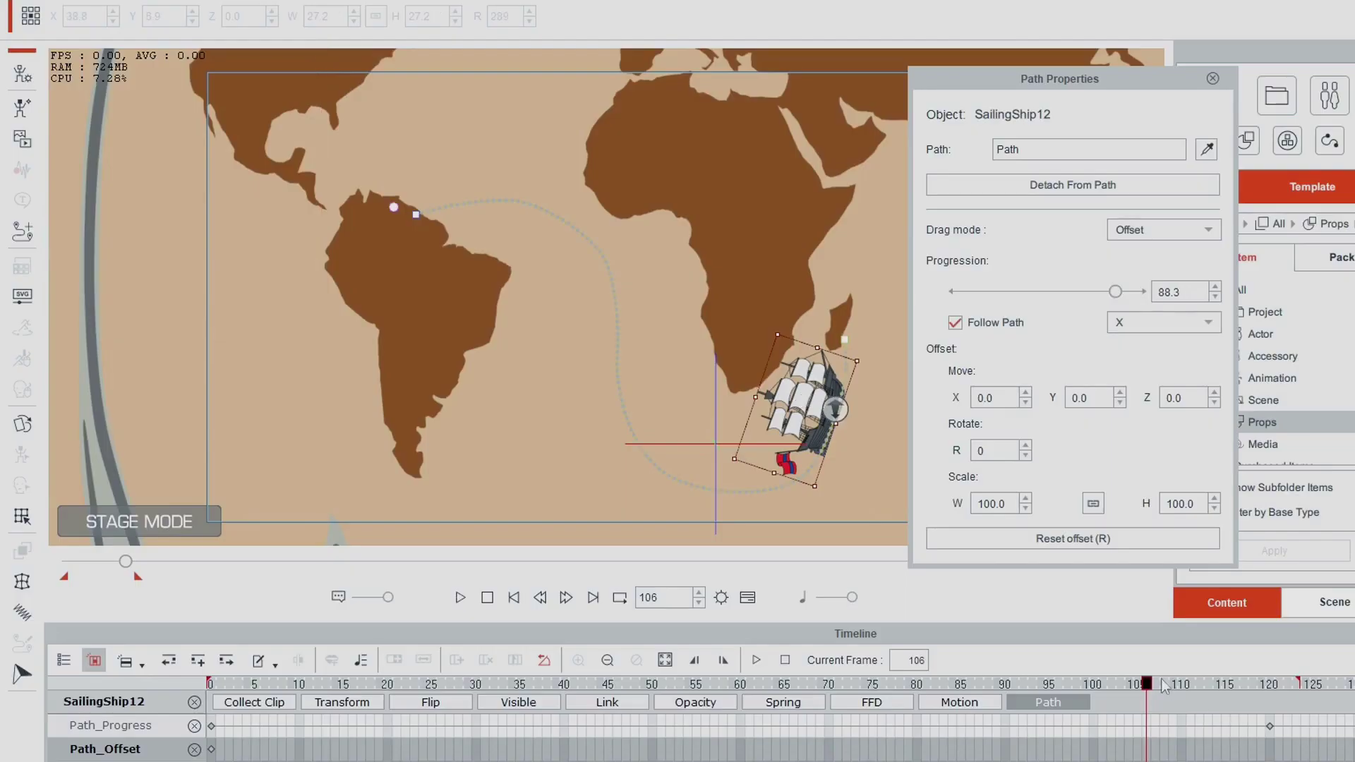
Go to frame 120 and make the X marks the spot object visible again at that frame.
click(1151, 686)
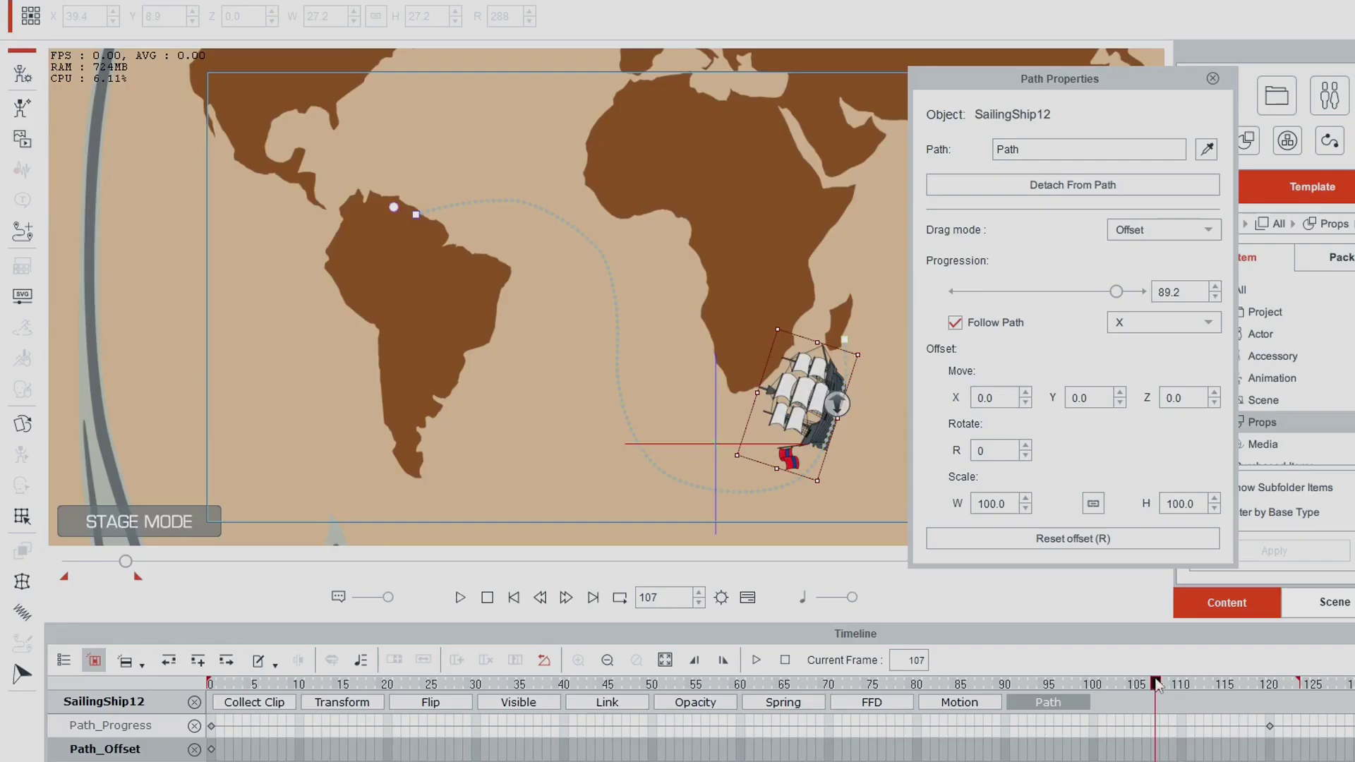
drag(1151, 684, 1263, 674)
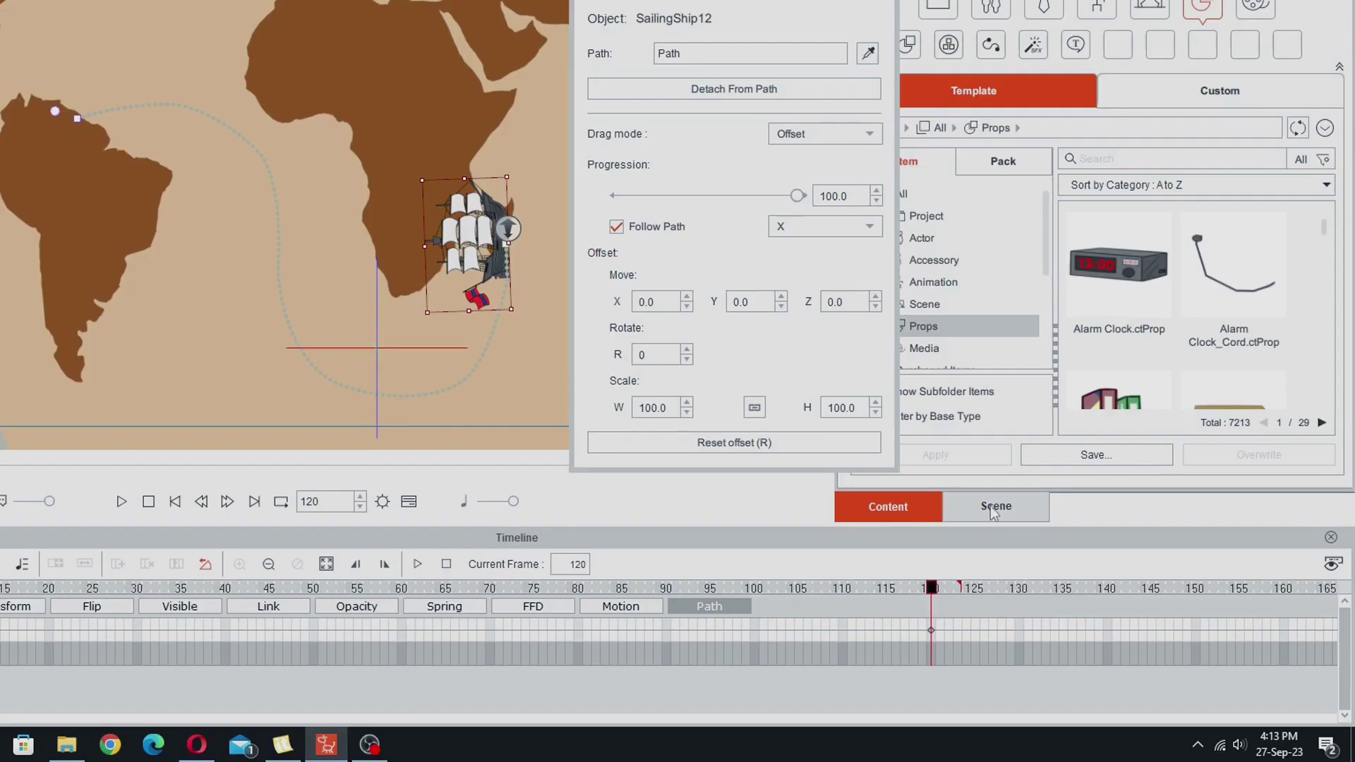
click(1329, 602)
click(1334, 233)
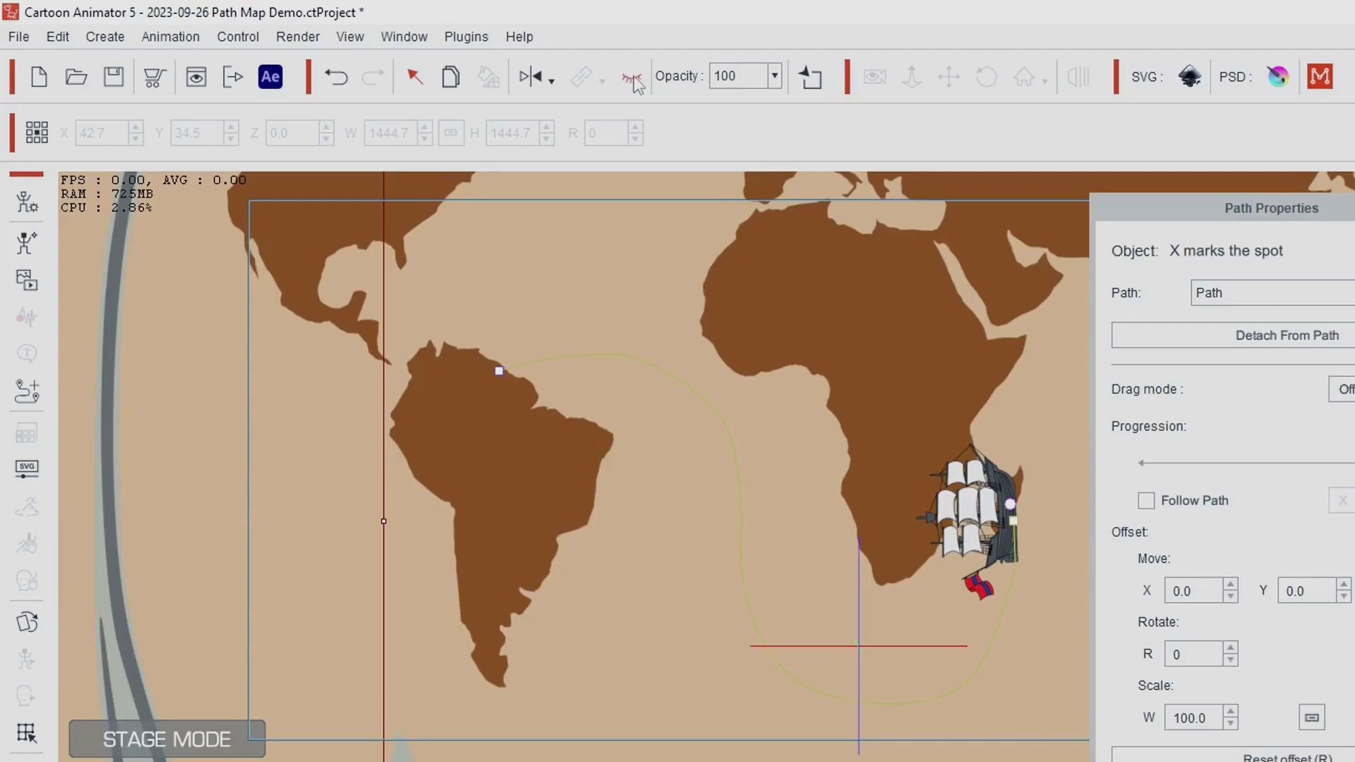
click(615, 79)
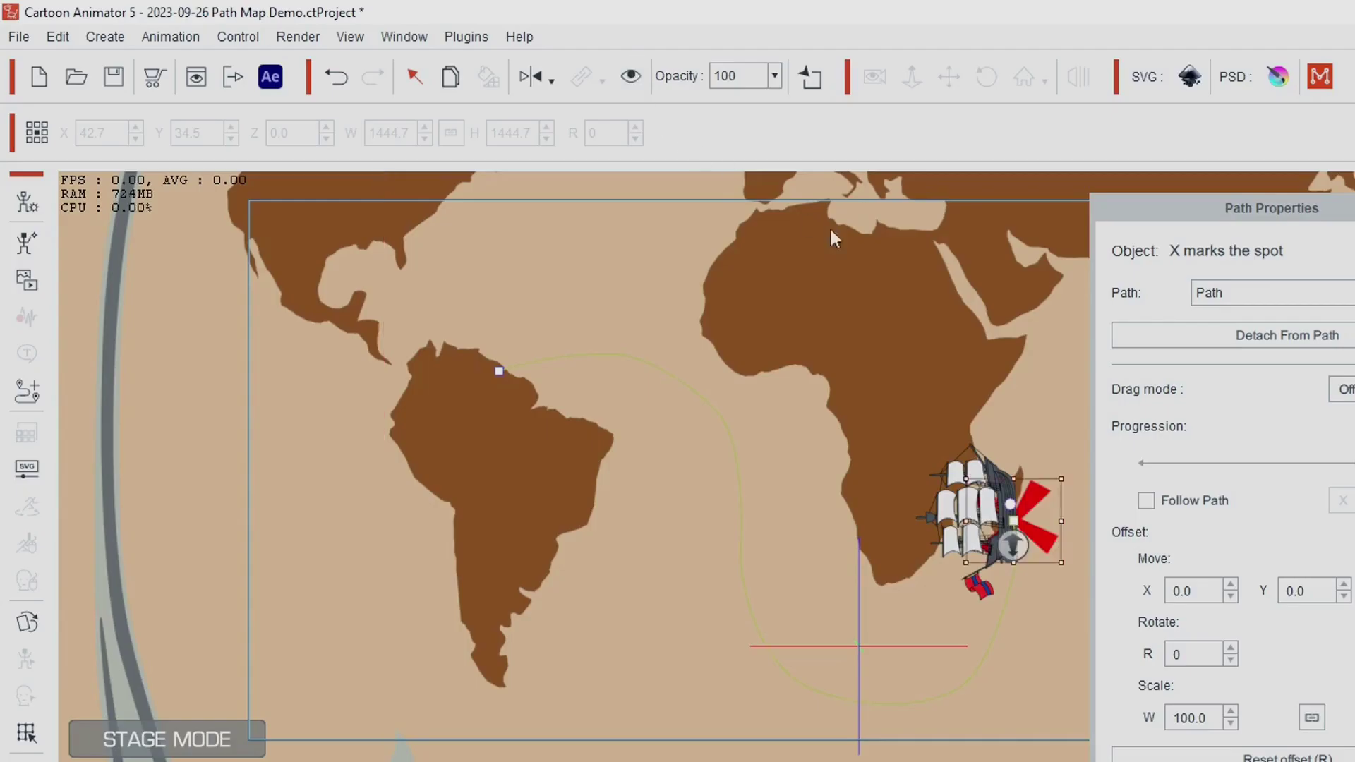
Select the ship at frame 120 and rotate its path offset to 88 so it sits upright.
click(1354, 314)
drag(681, 403, 726, 340)
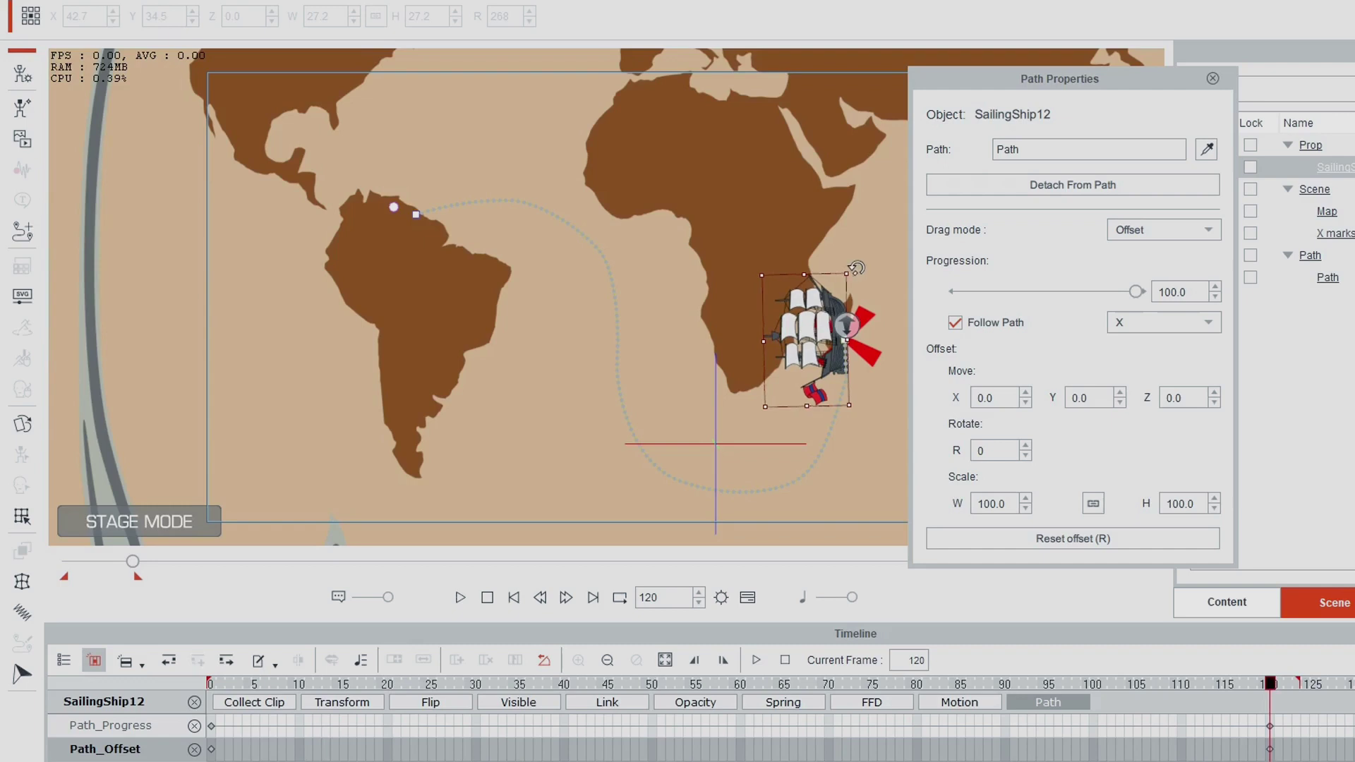
drag(907, 331, 909, 344)
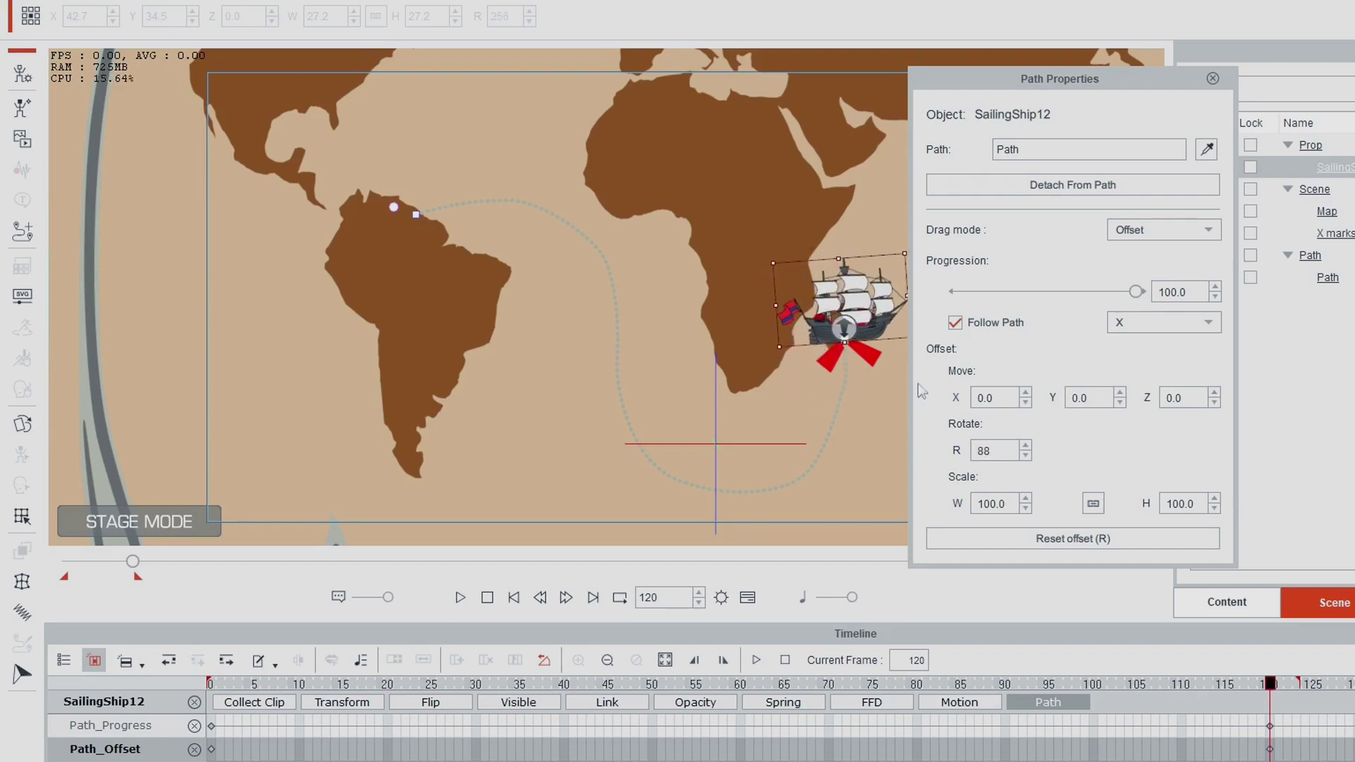
Rotate the ship's path offset to 4 at frame 91 and return the playhead to frame 0.
drag(1270, 688, 1014, 741)
drag(801, 381, 648, 369)
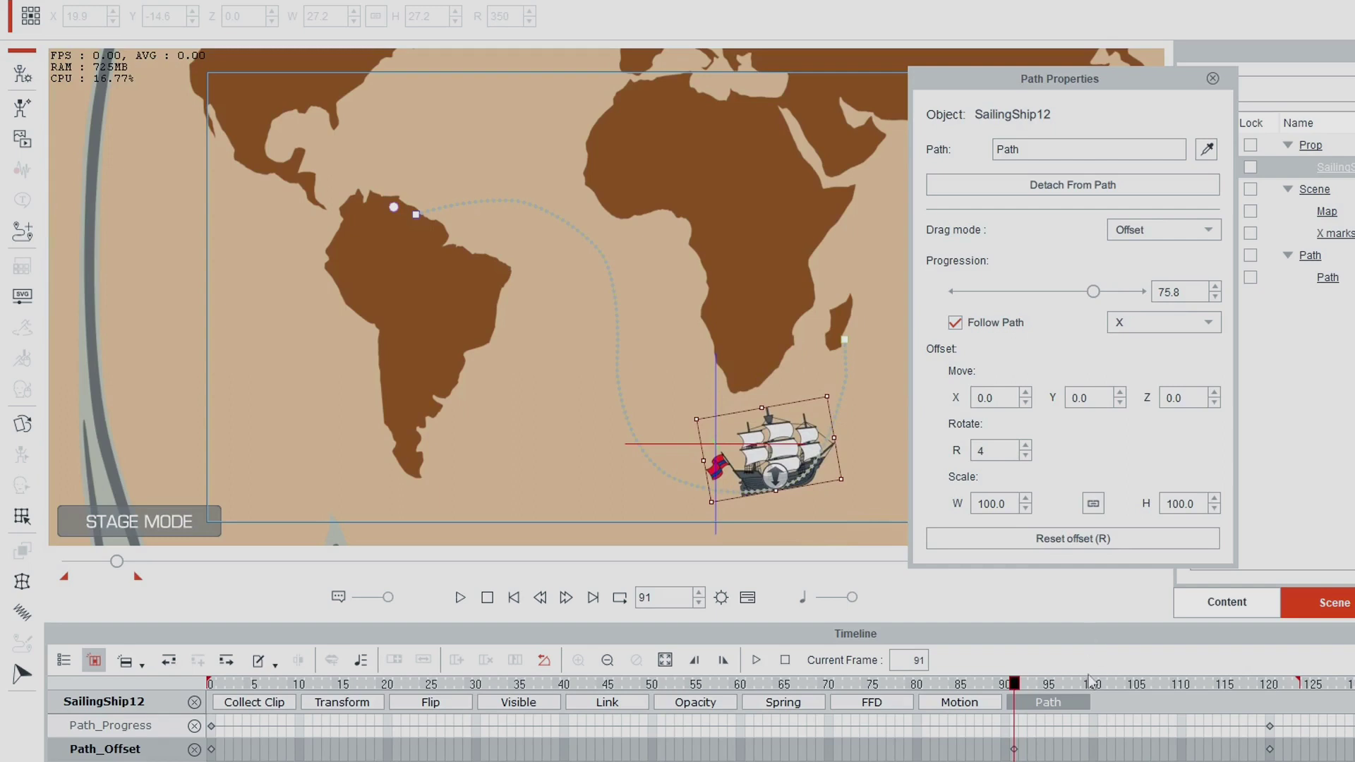
drag(1014, 683, 209, 683)
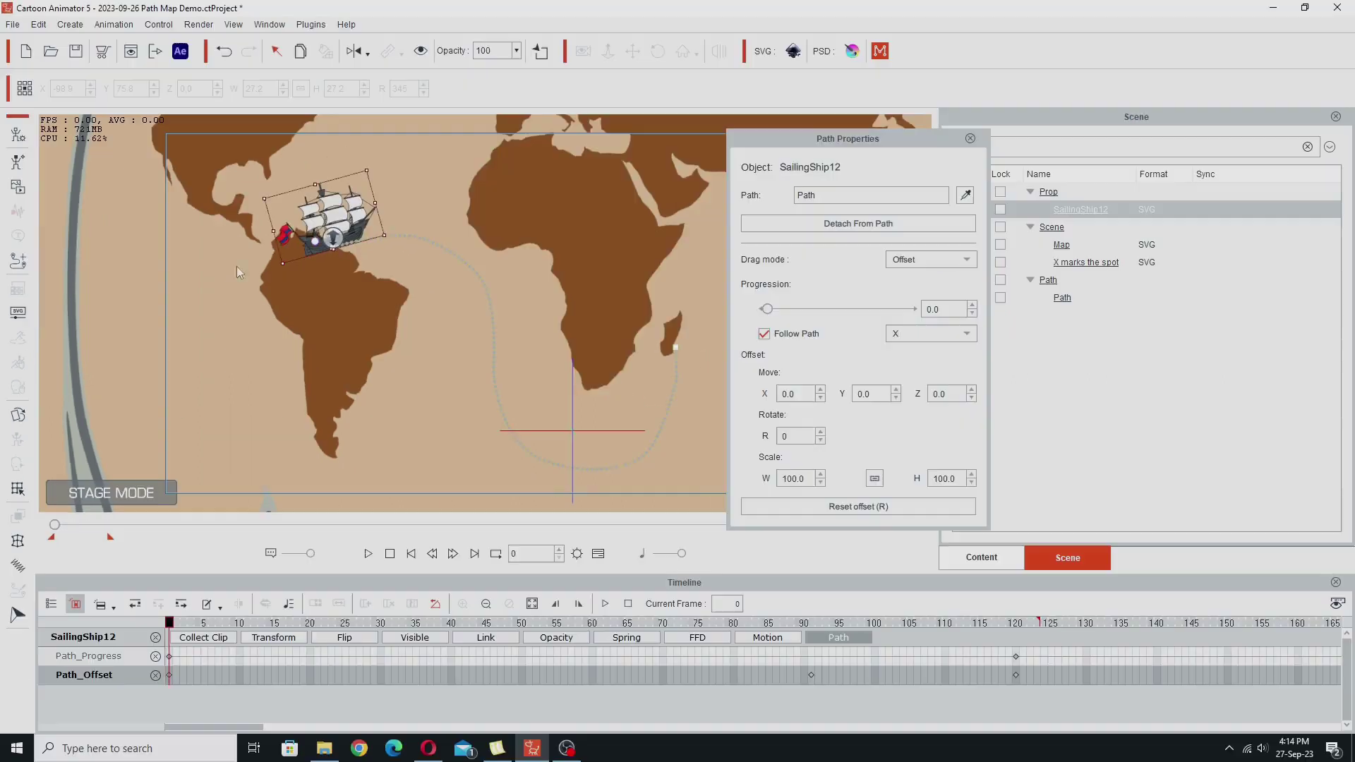
Close the path properties, search the prop library for "shape" and add the Square prop to the stage.
click(971, 139)
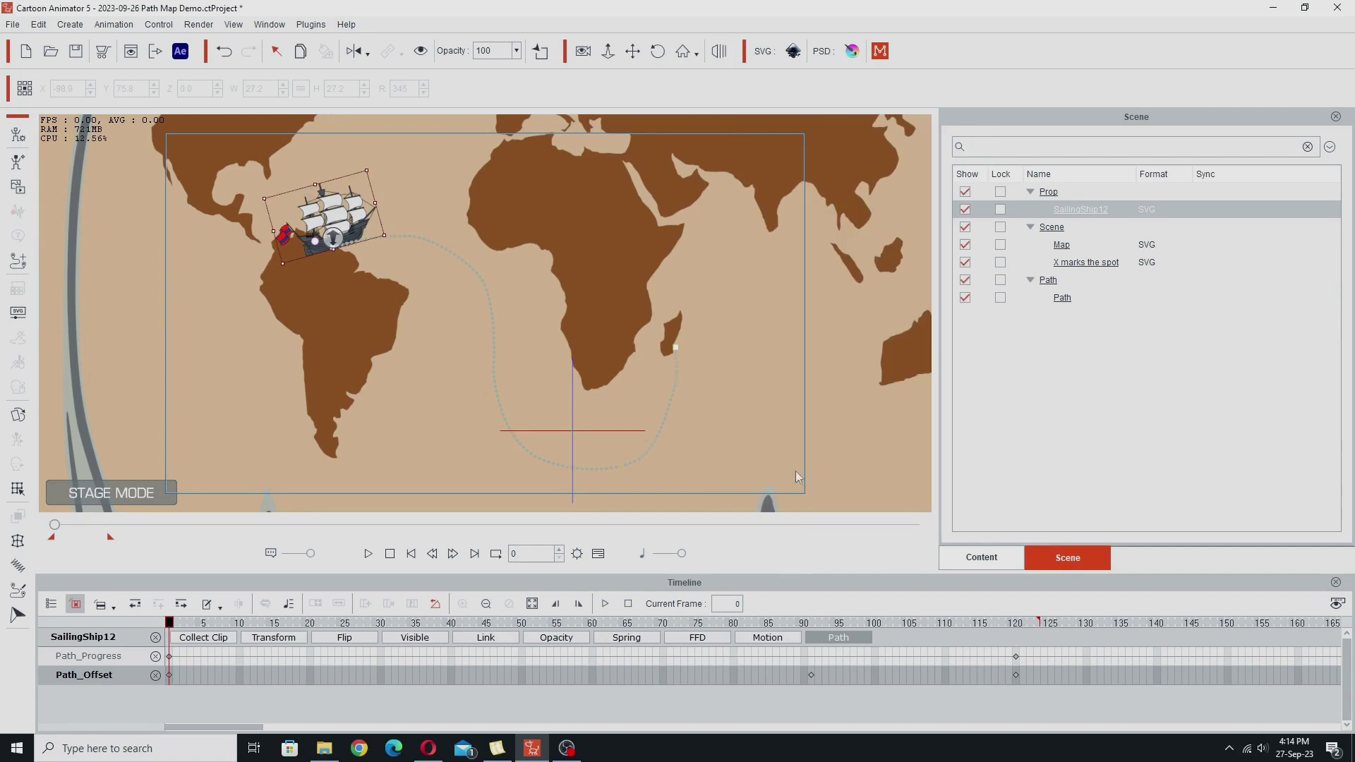
click(987, 557)
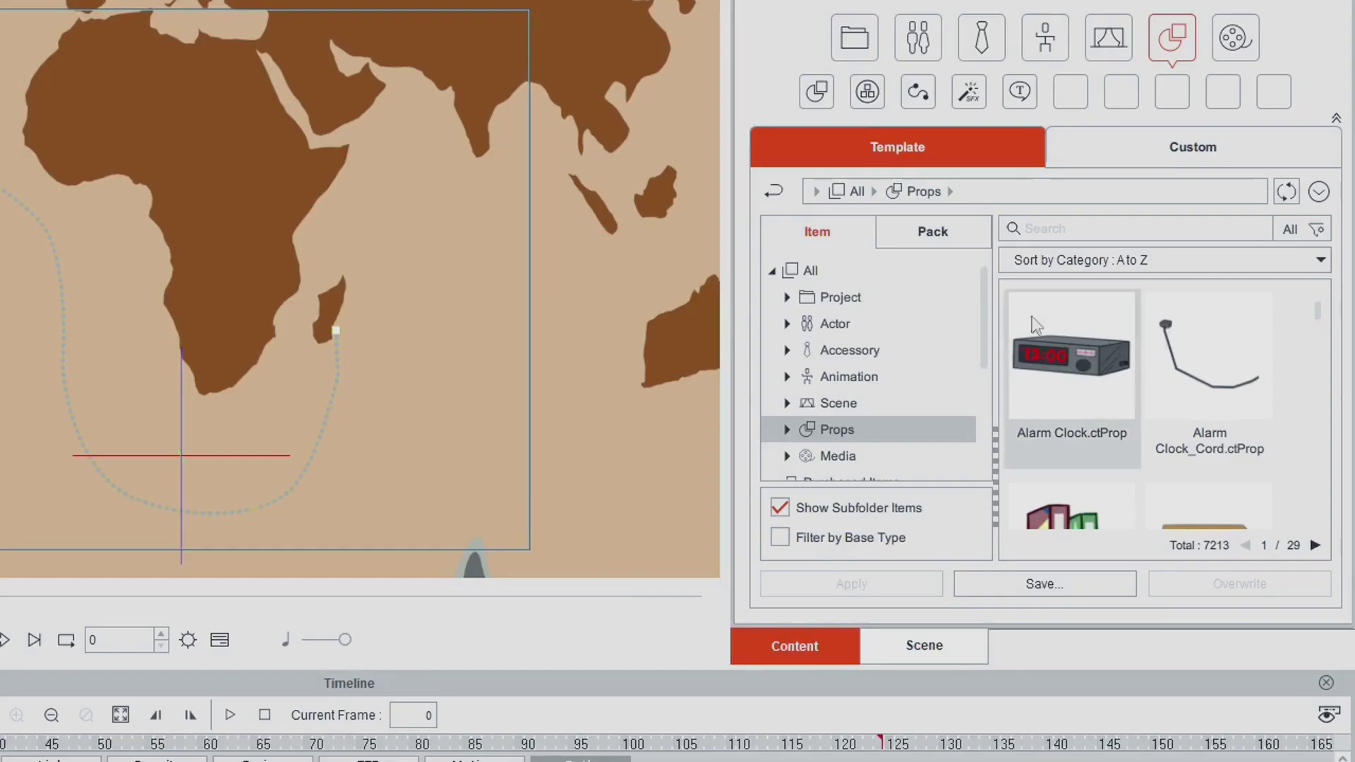
click(1059, 230)
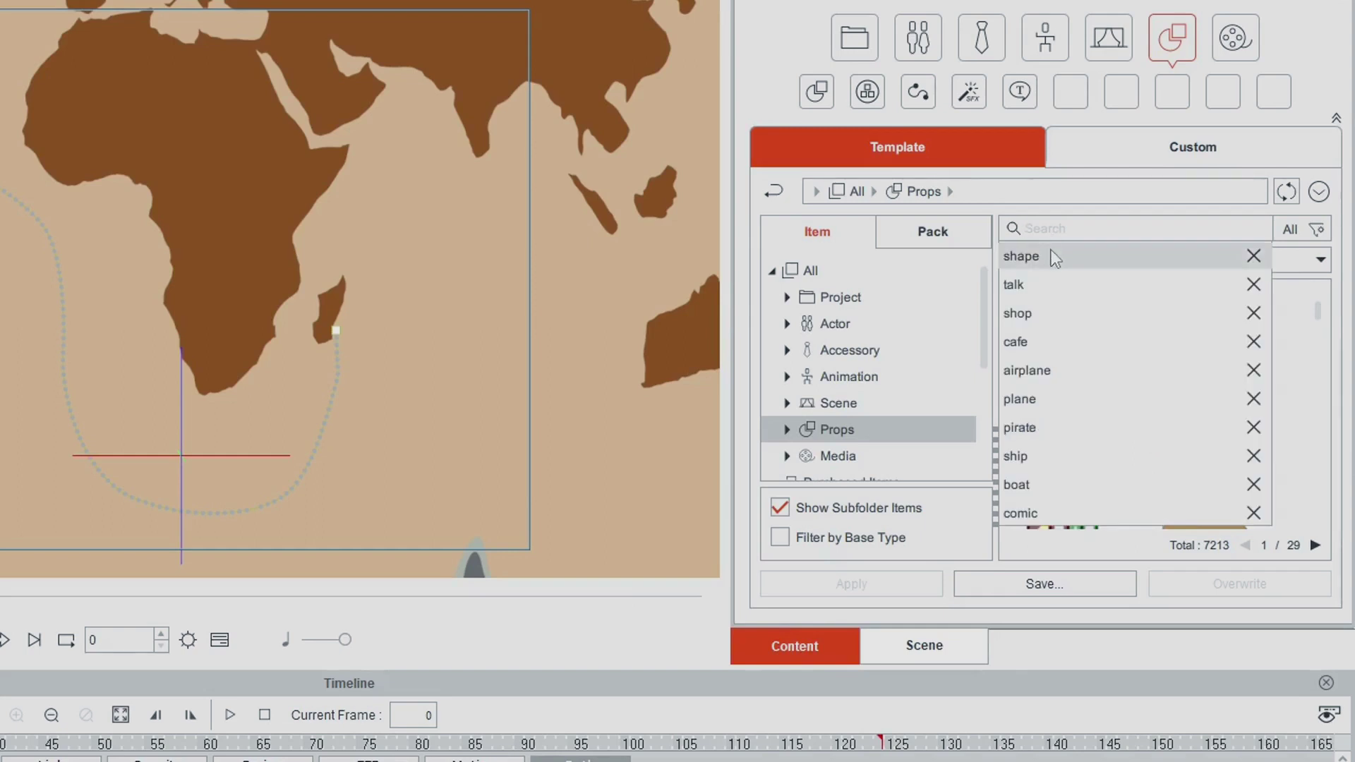
click(1054, 258)
drag(1316, 305, 1317, 482)
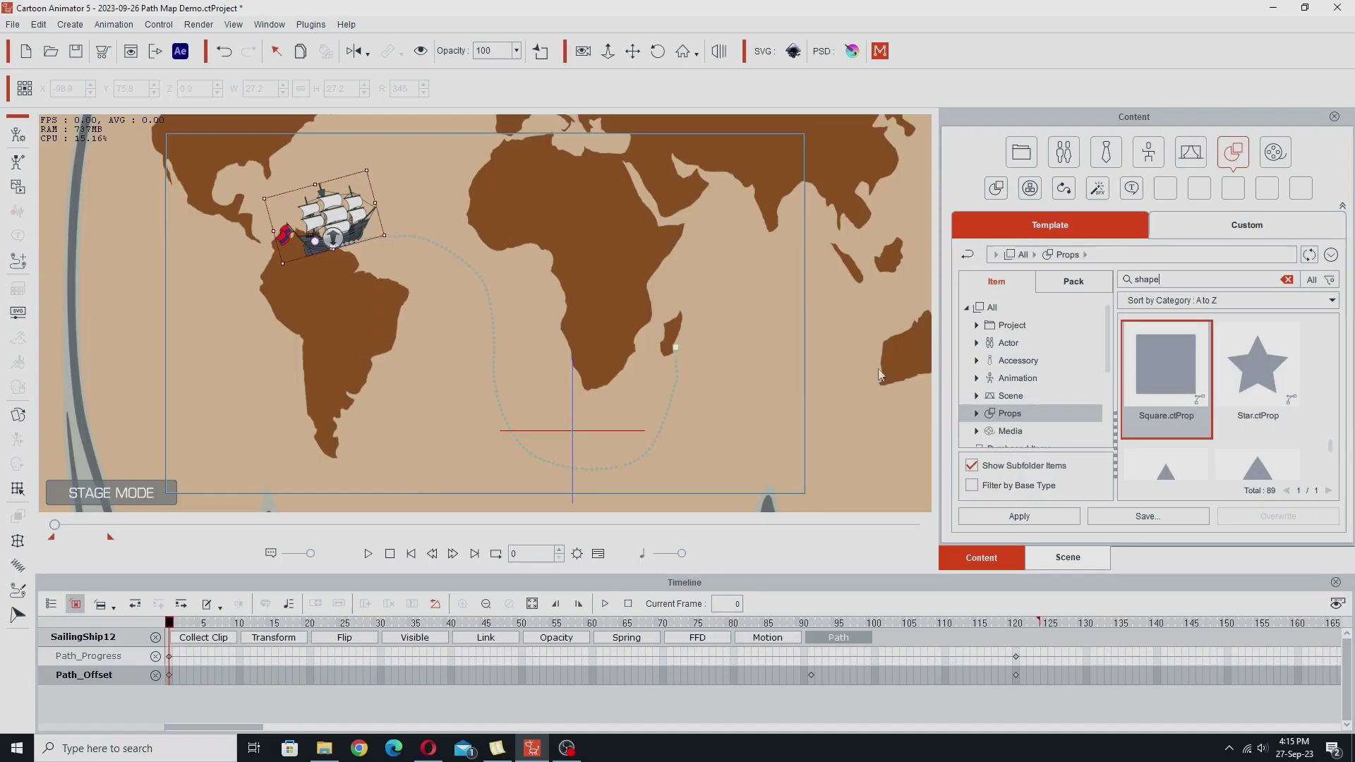
drag(1061, 323, 354, 349)
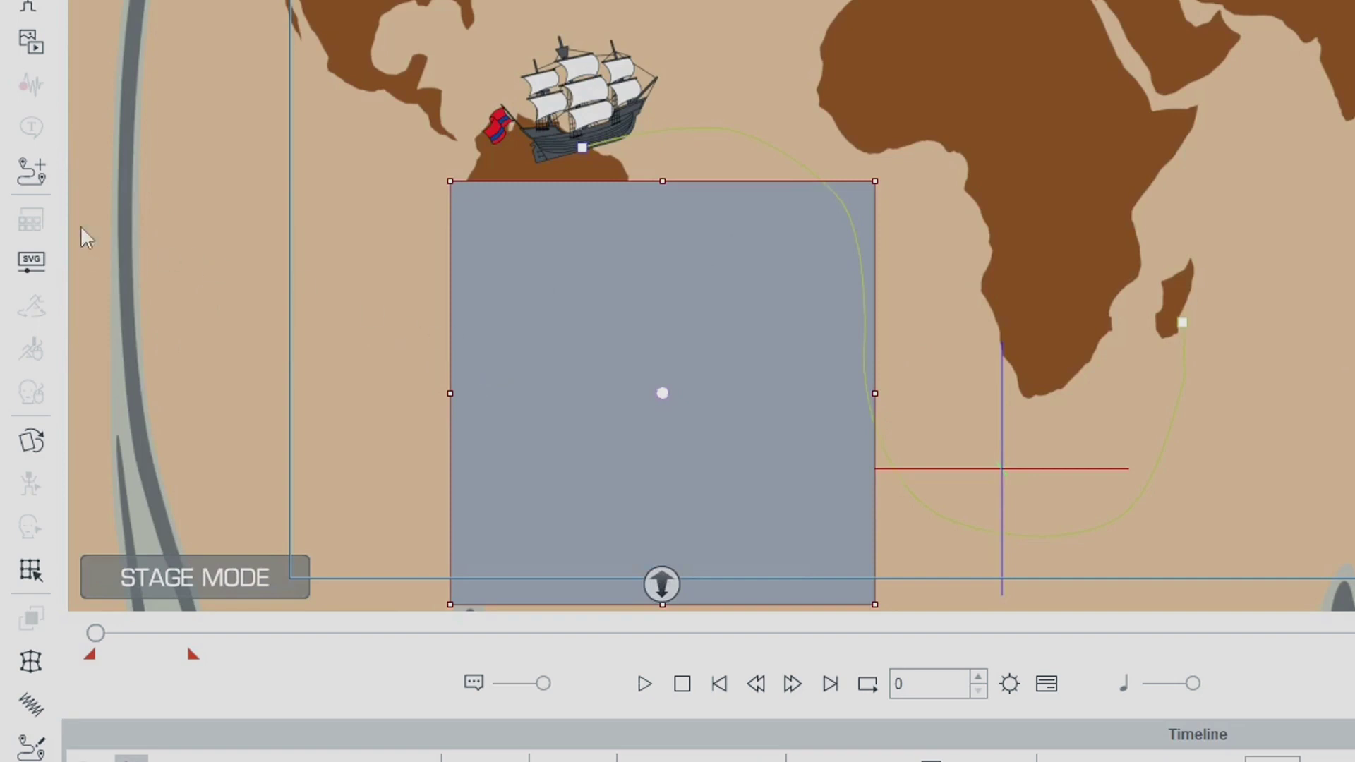
Change the square's SVG fill color to red #ff0000 and close the color adjustment.
click(34, 262)
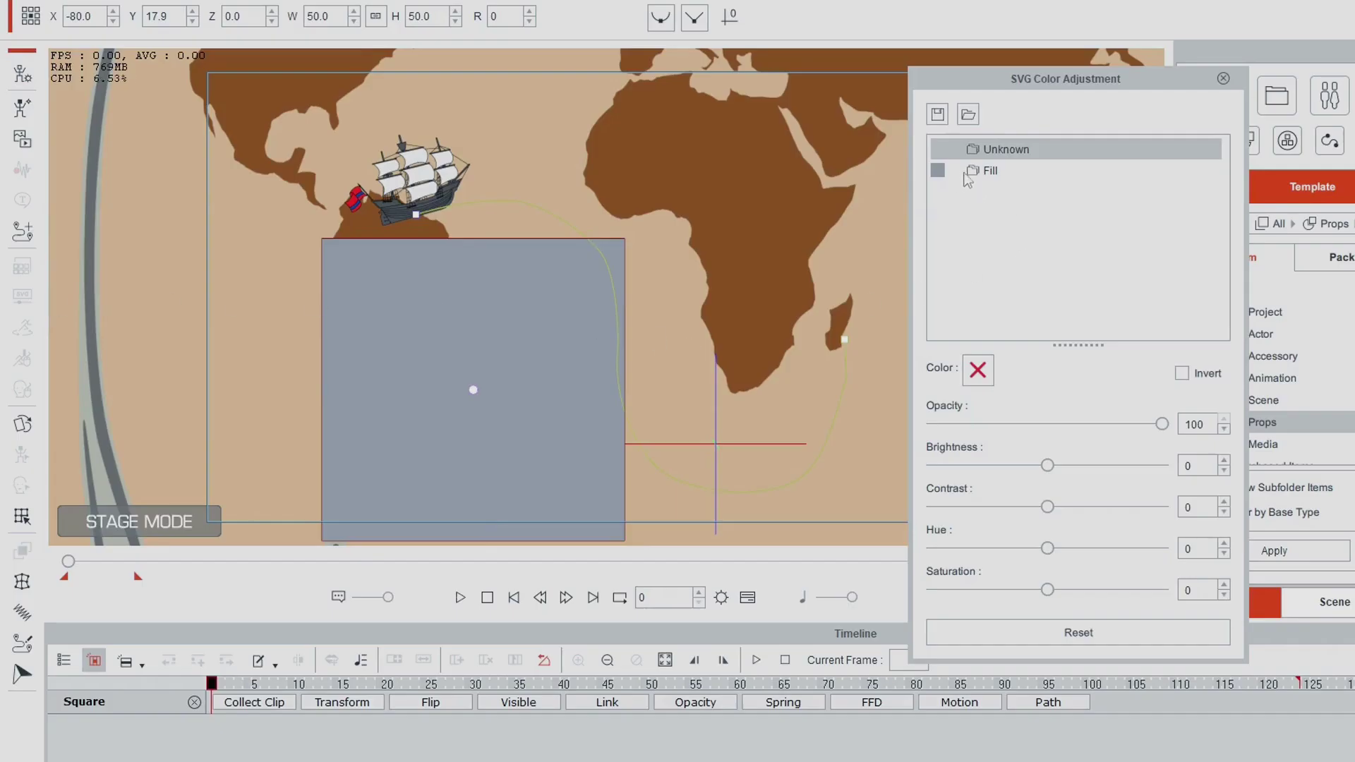
click(984, 171)
click(990, 367)
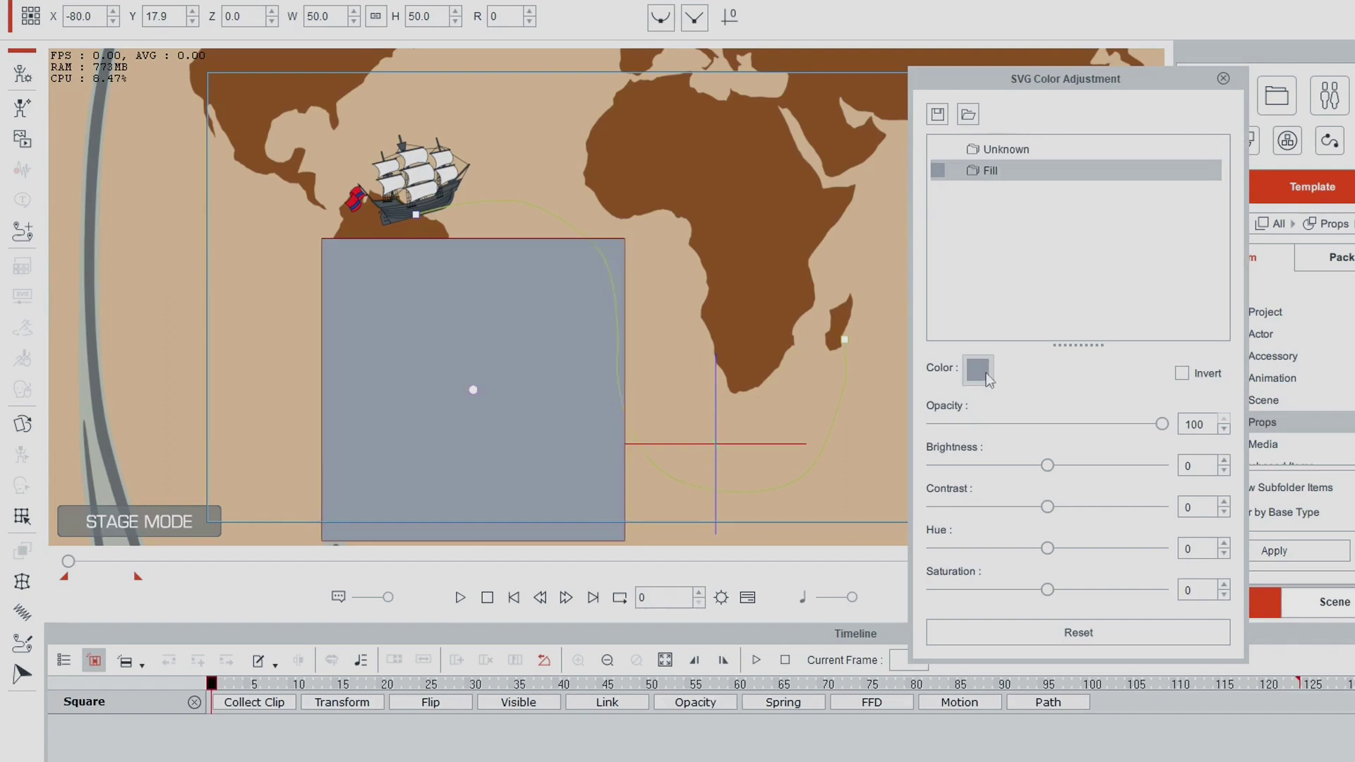
click(644, 303)
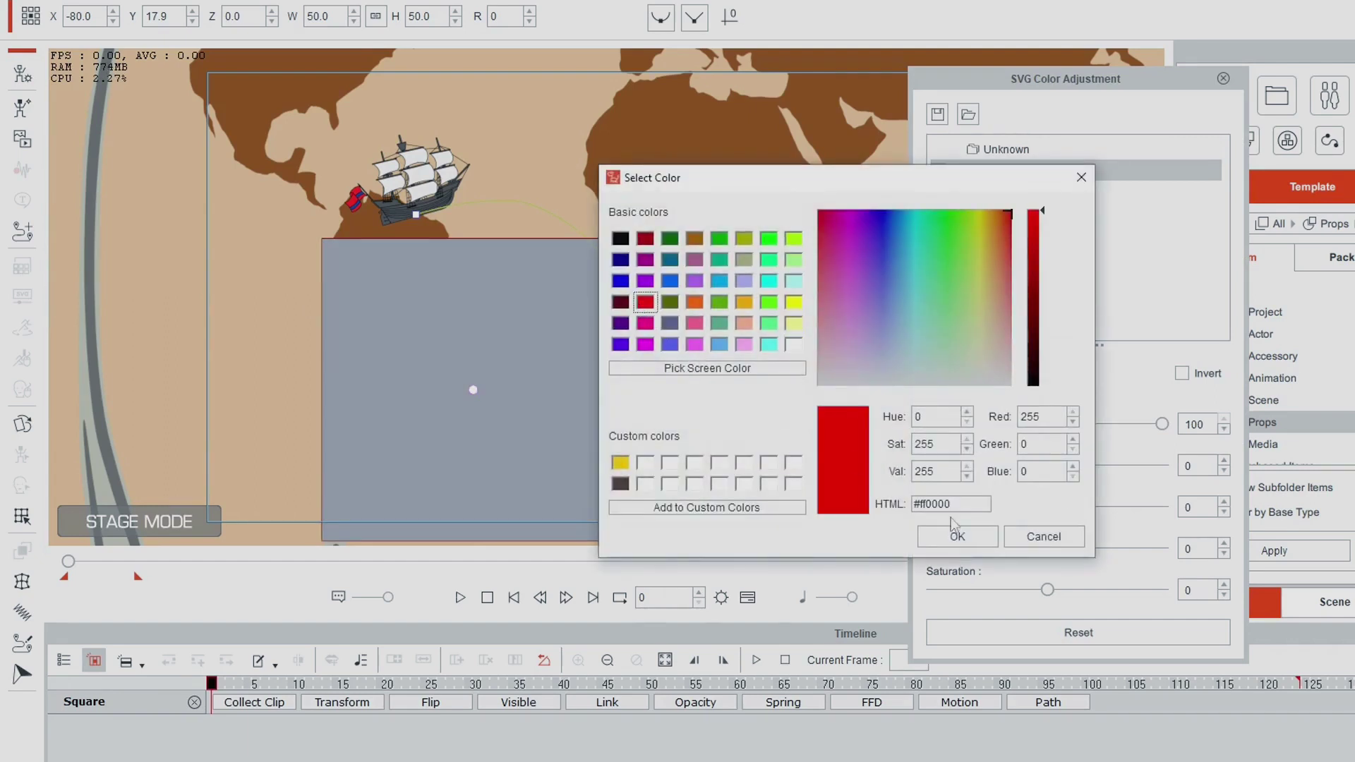
click(958, 537)
click(1223, 79)
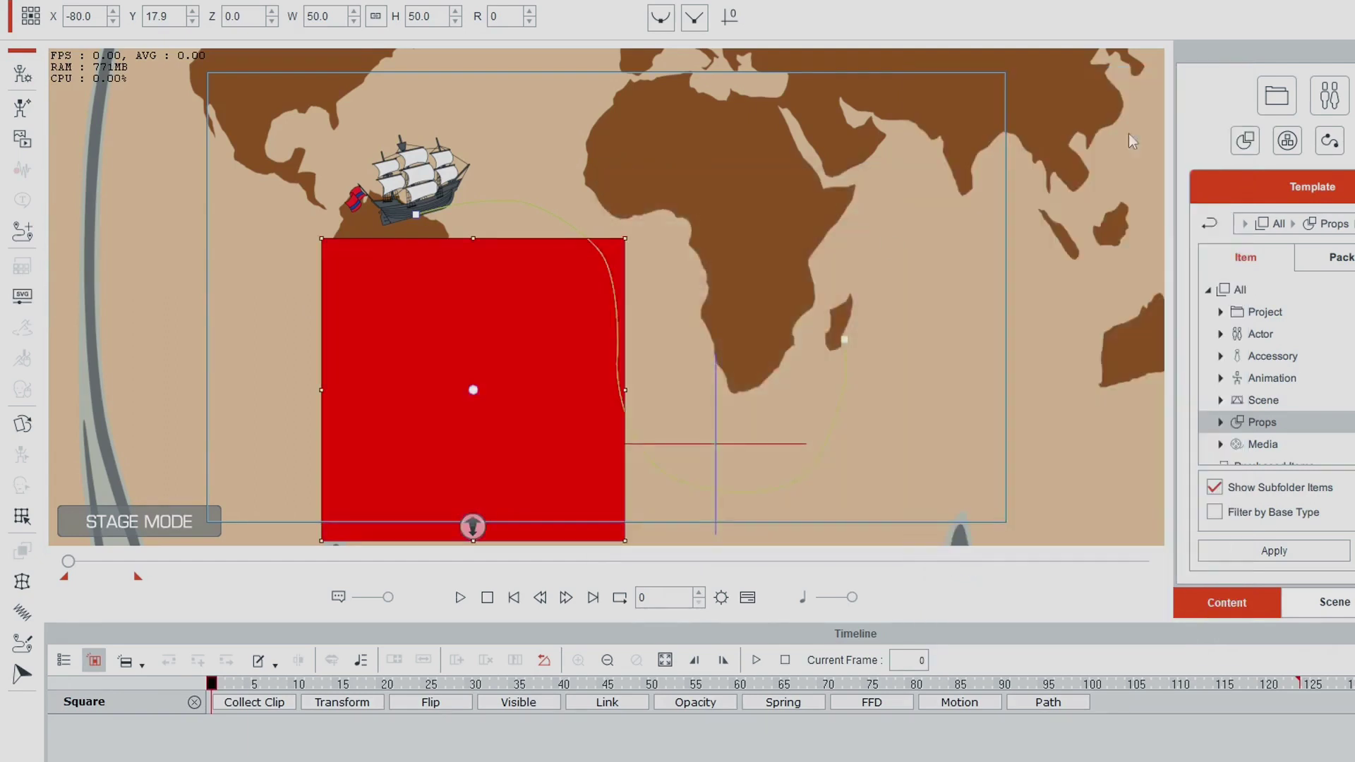
Flatten and shrink the red square to about 5.3 wide by 1.9 high and place it at the ship's bow.
drag(473, 238, 456, 353)
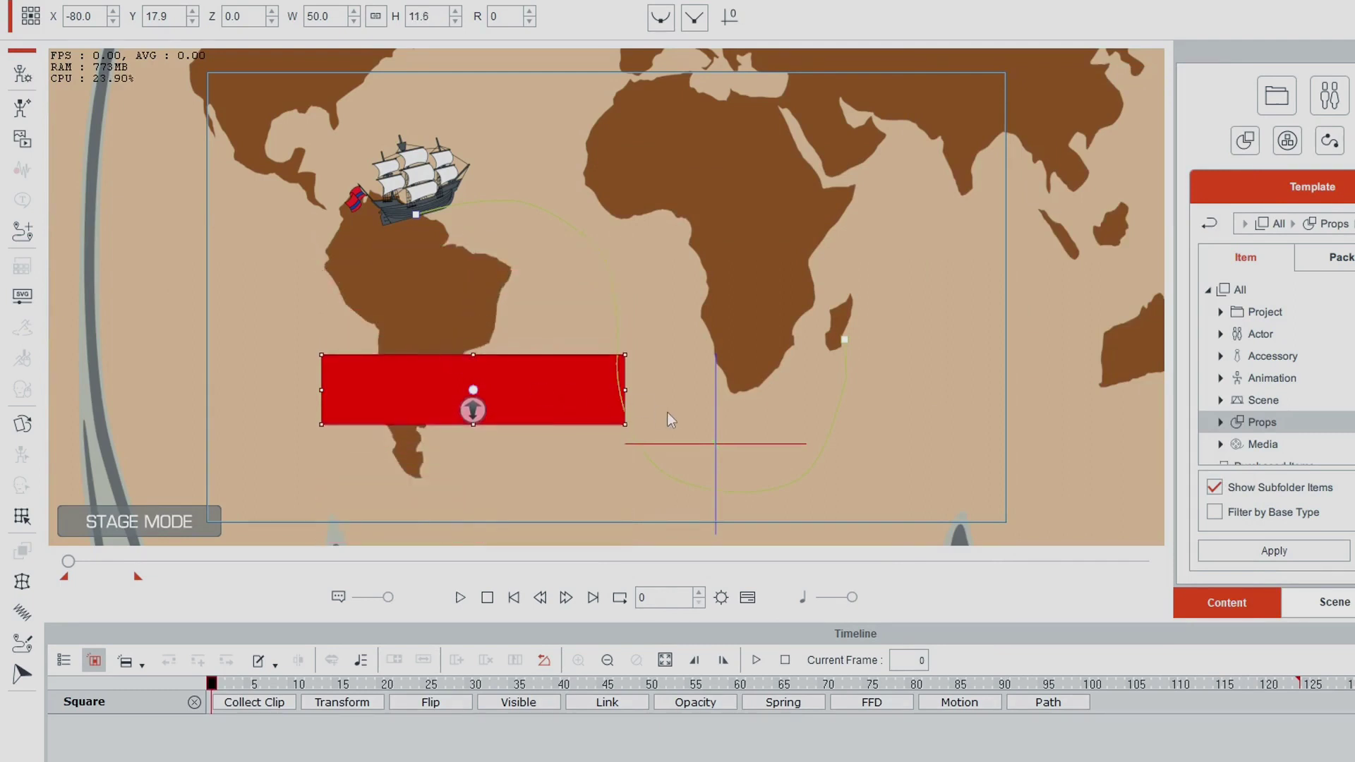
drag(623, 419, 501, 396)
drag(488, 390, 471, 213)
click(273, 22)
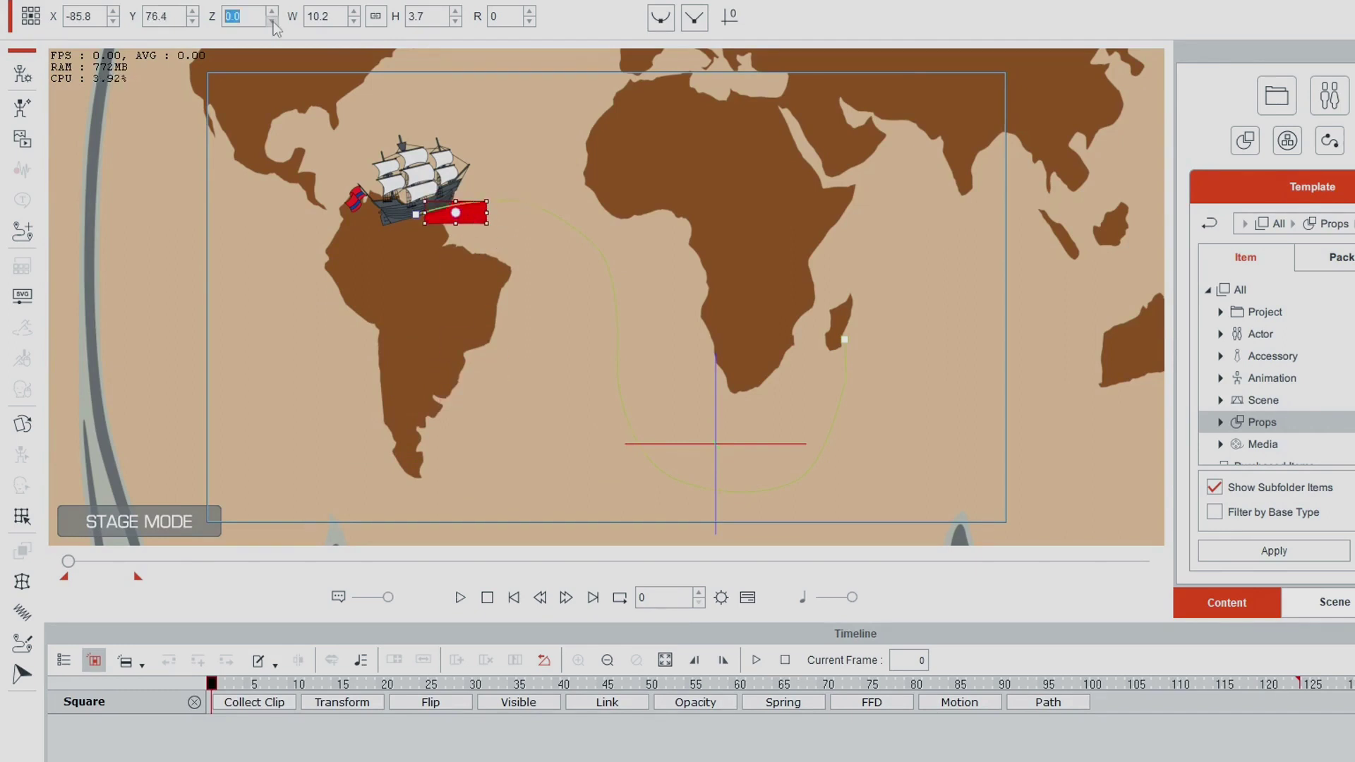
drag(487, 224, 473, 214)
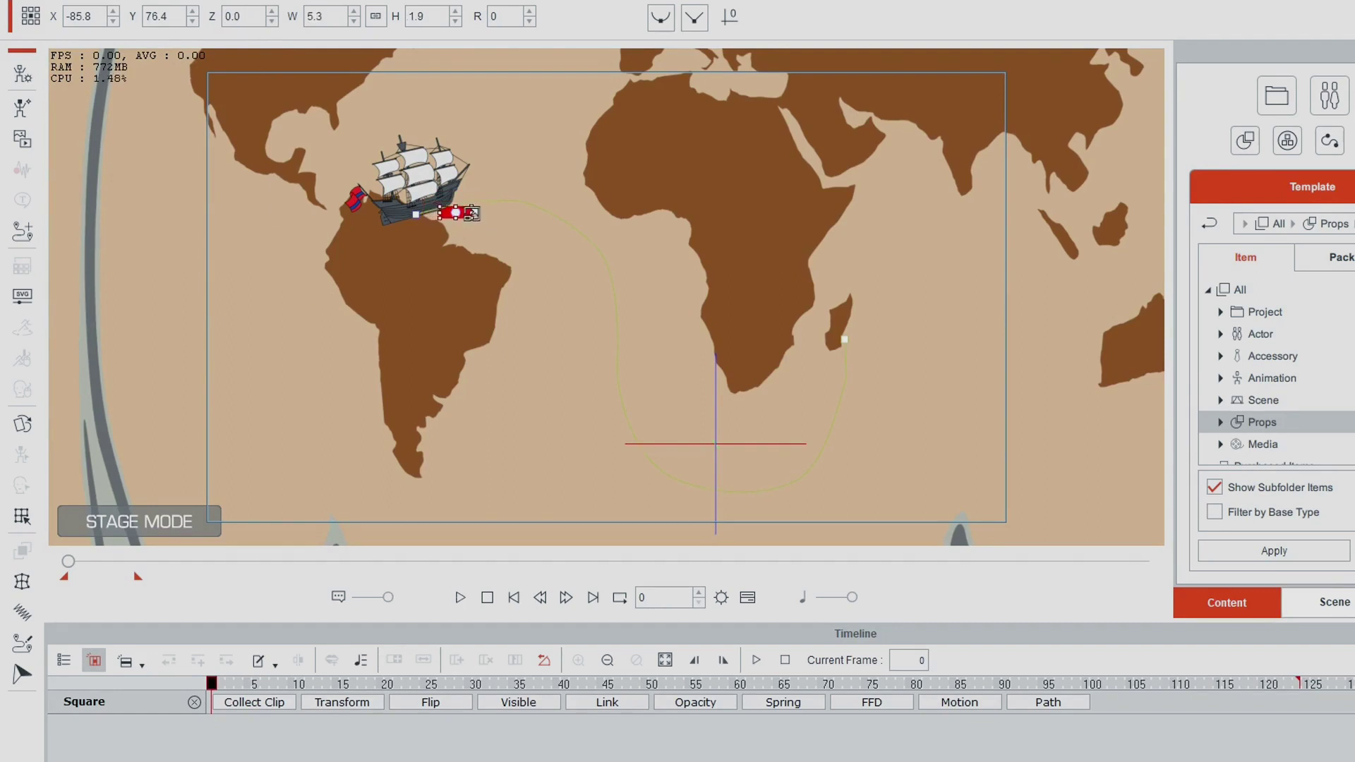
click(584, 160)
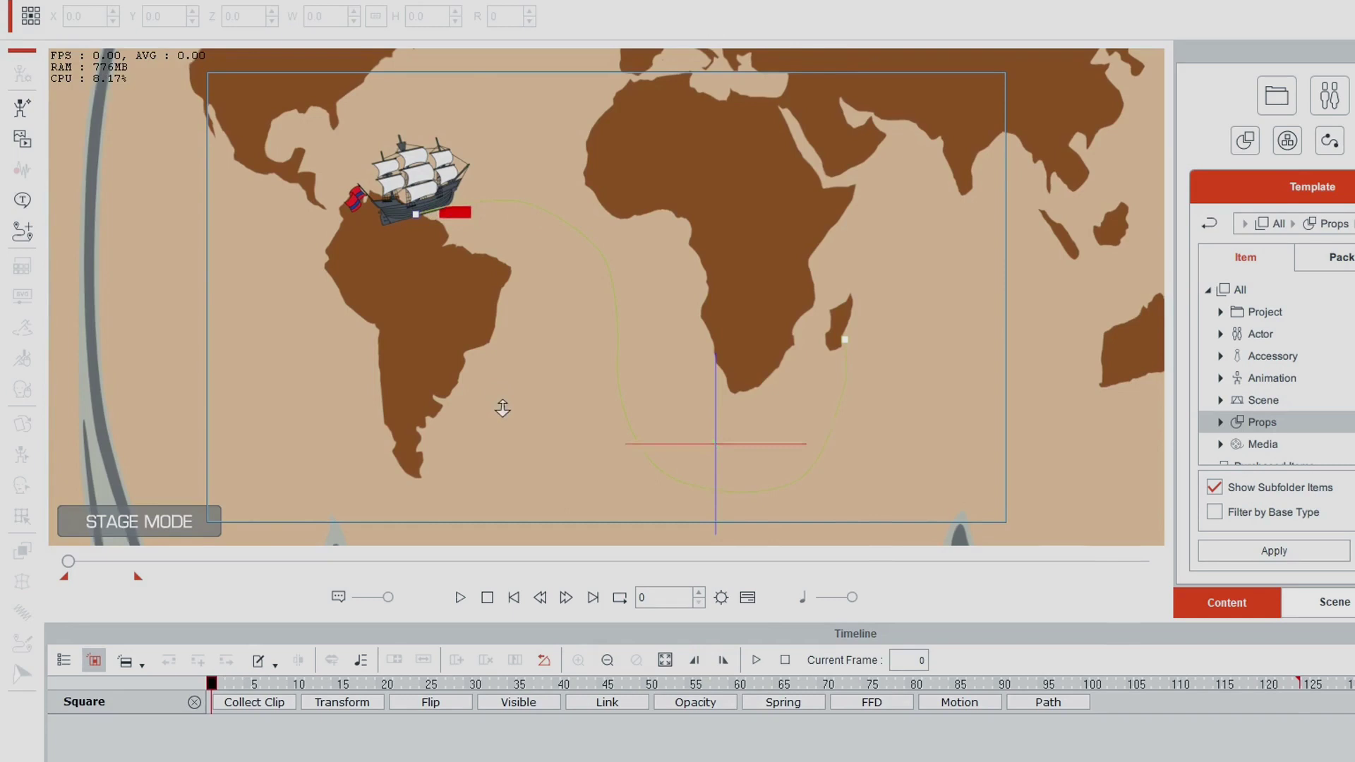
Scale the red rectangle down to about 4.3 by 1.6 and move it just below the ship at X -92.8, Y 69.4.
scroll(525, 272, up, 5)
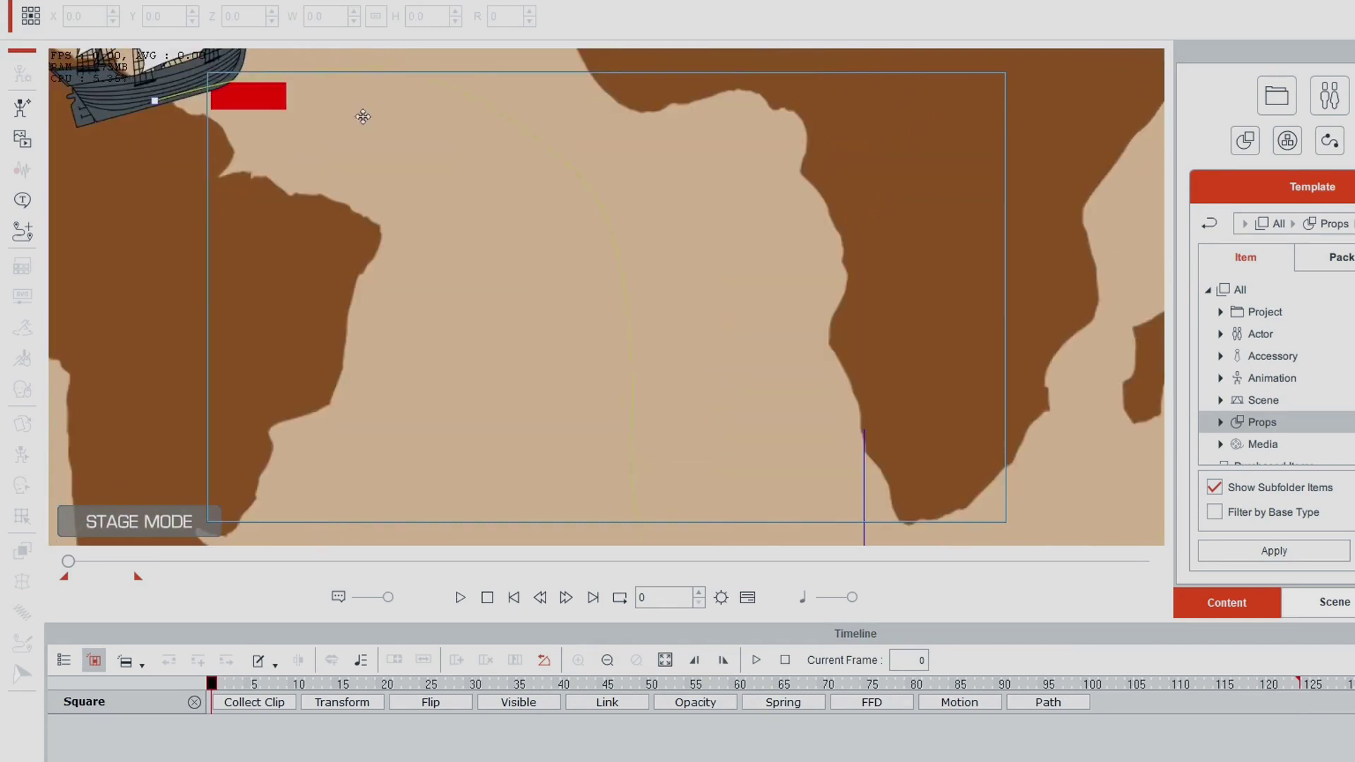
scroll(429, 175, up, 4)
click(559, 226)
drag(559, 225, 490, 282)
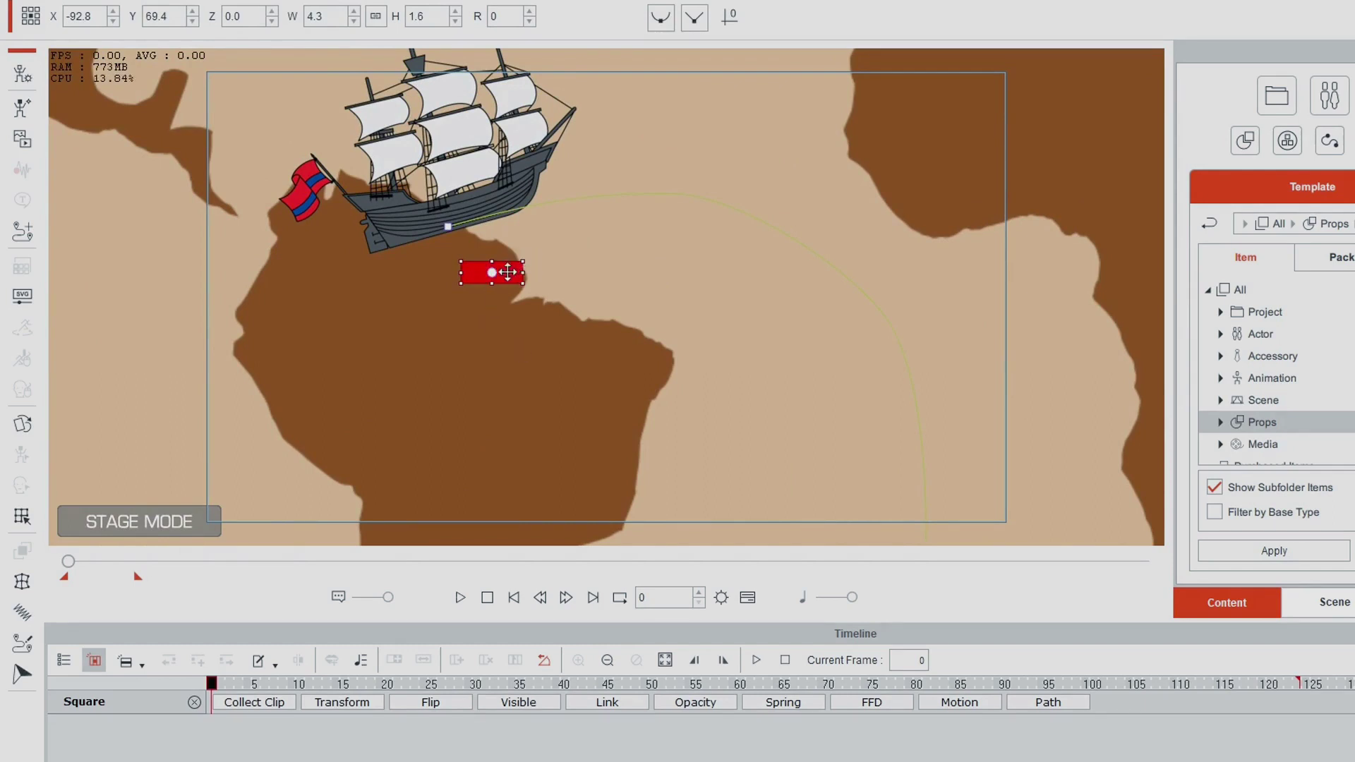
Attach the red rectangle to the ship's existing motion path by picking the path on the stage.
right_click(508, 272)
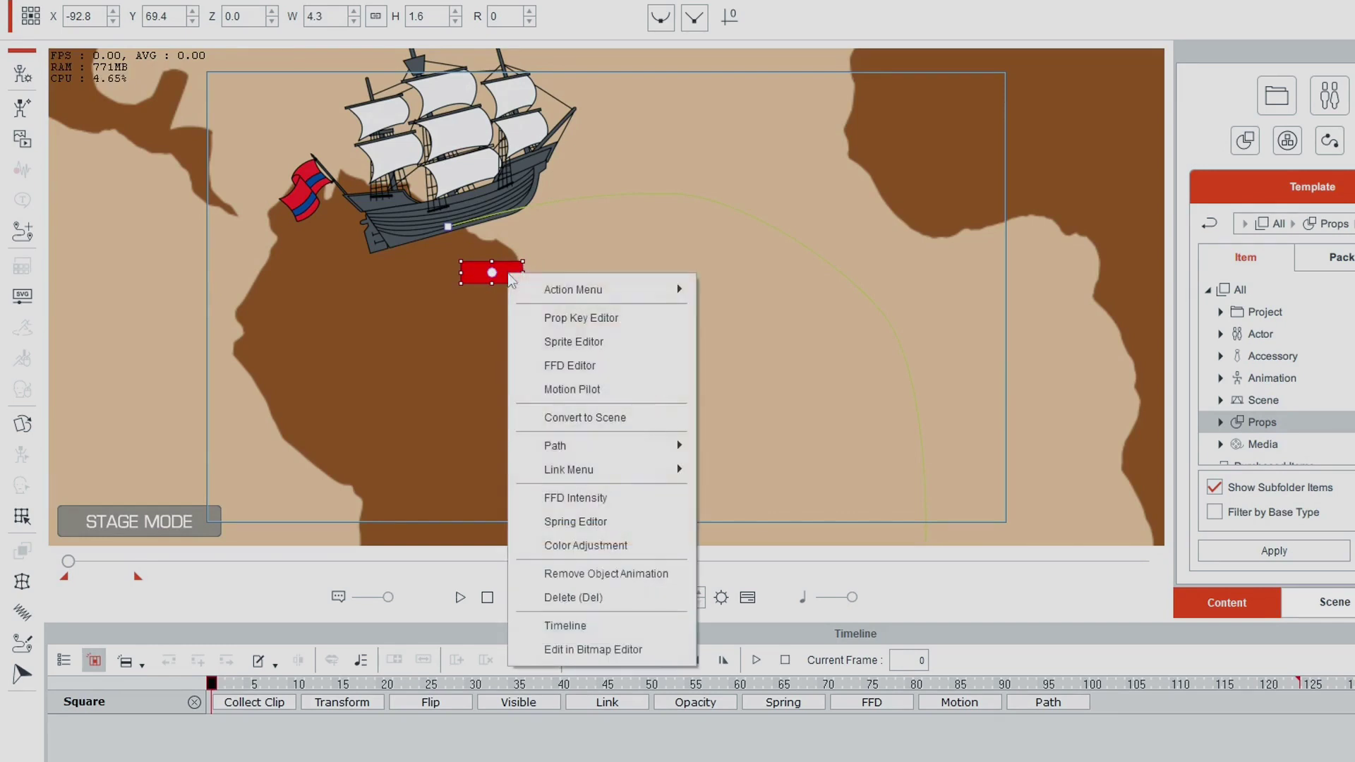
mouse_move(544, 444)
click(740, 445)
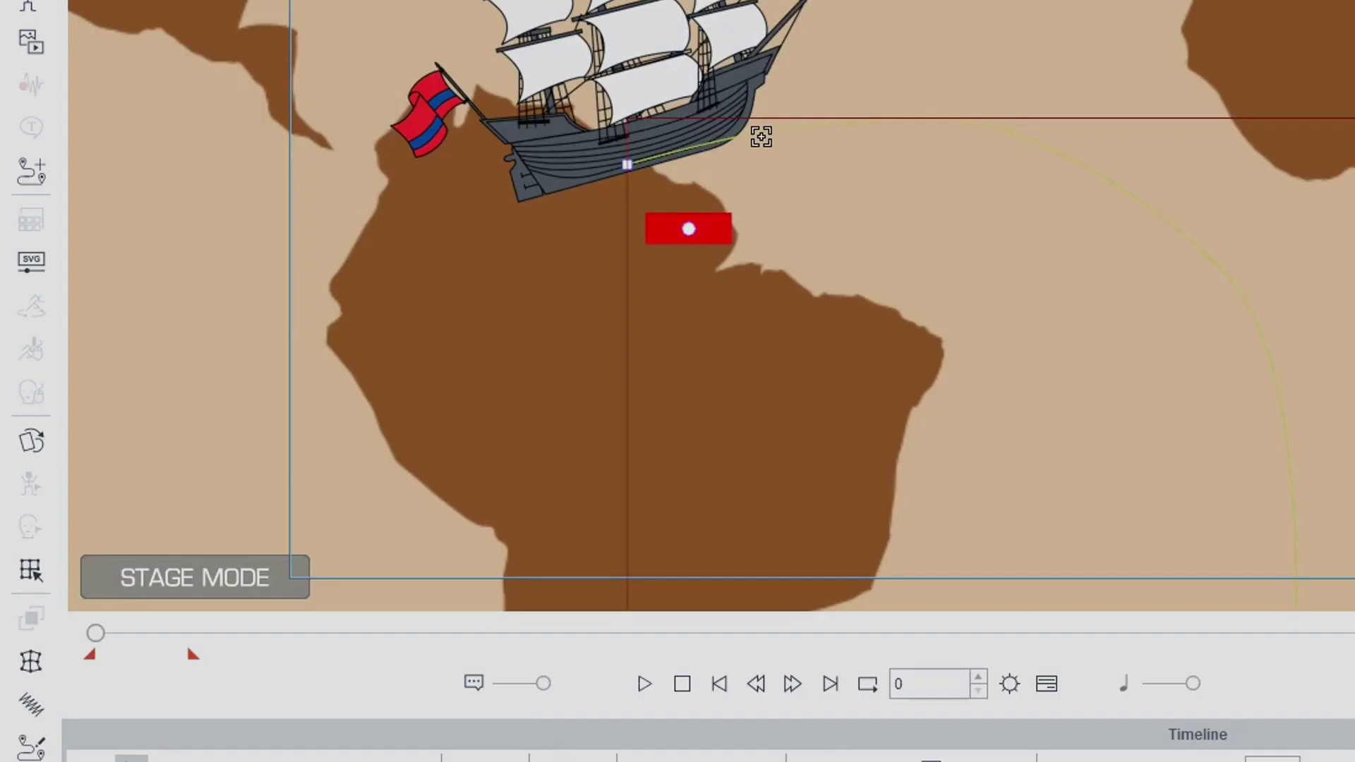
click(546, 208)
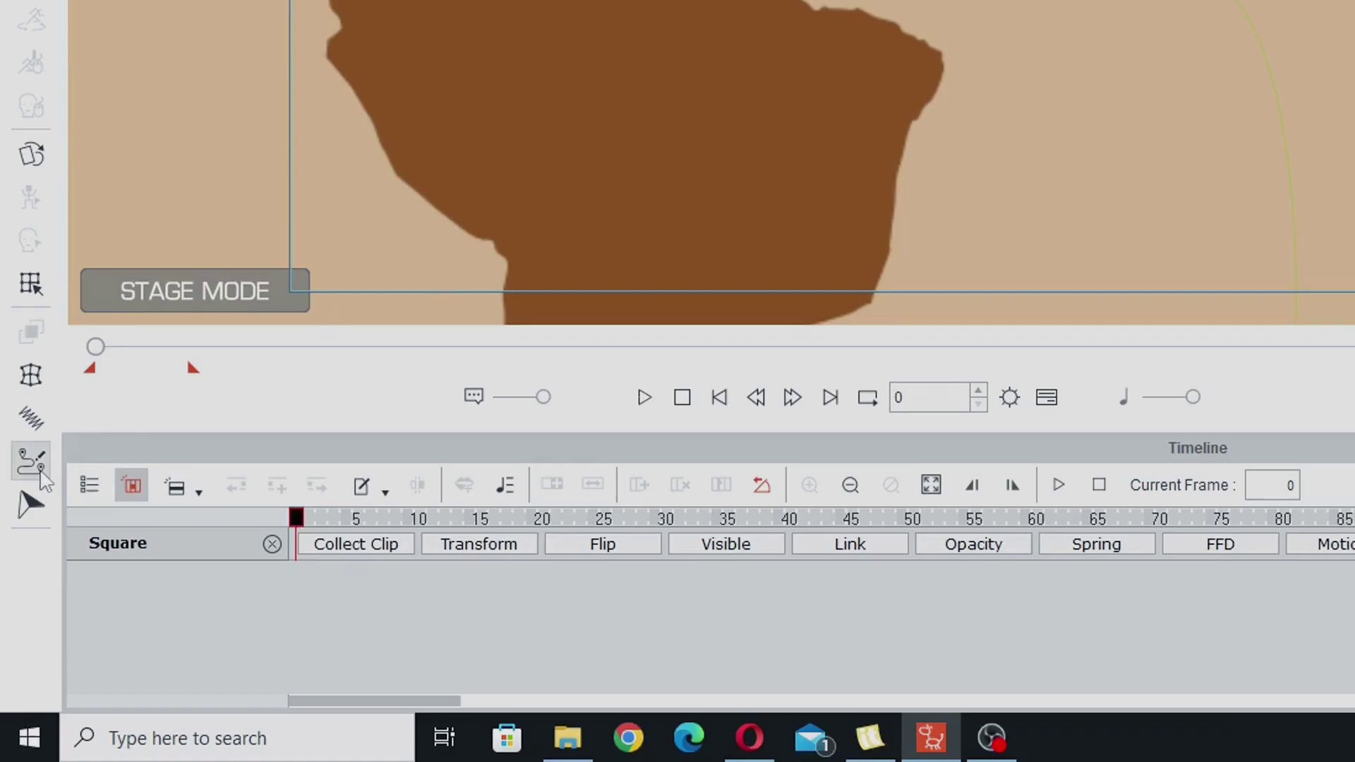
Set the red rectangle's path progression to 0.0 and make it follow the path on the X axis.
click(40, 473)
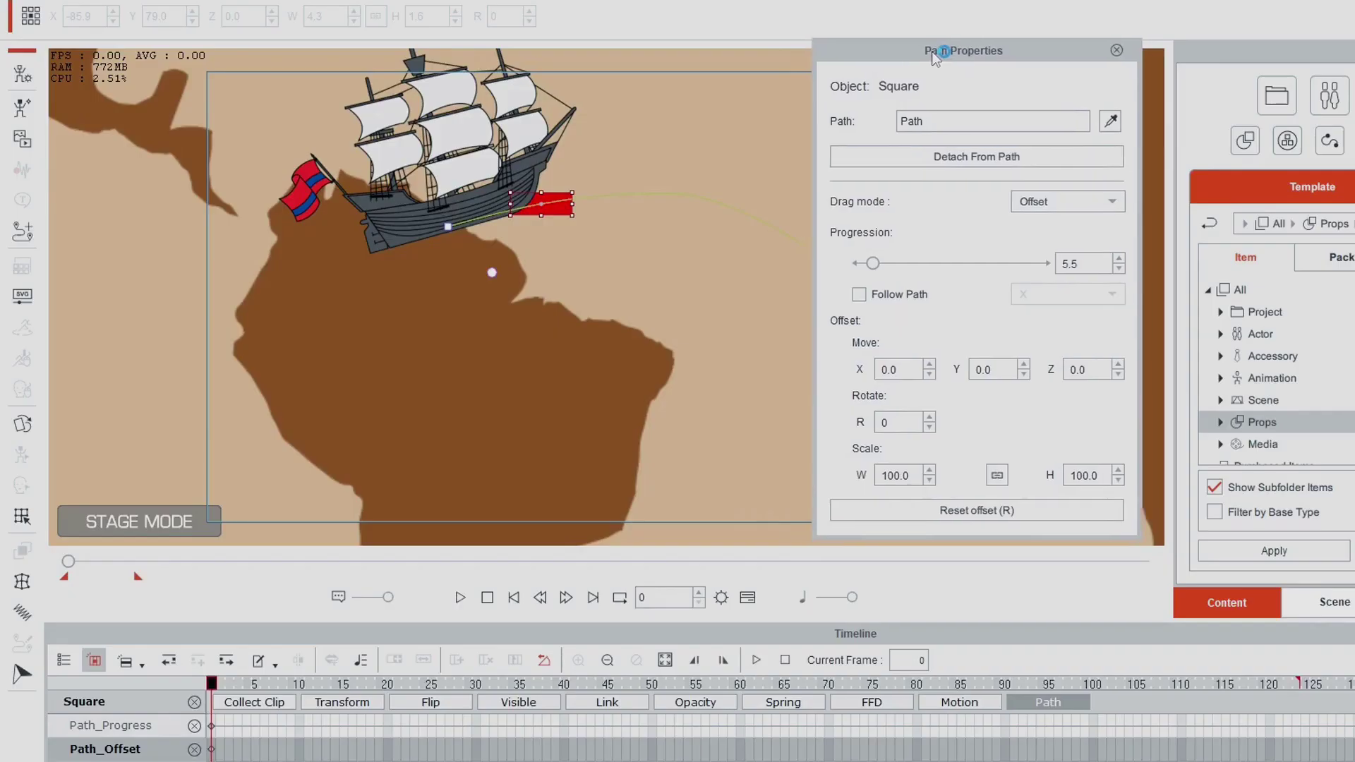
drag(933, 59, 948, 46)
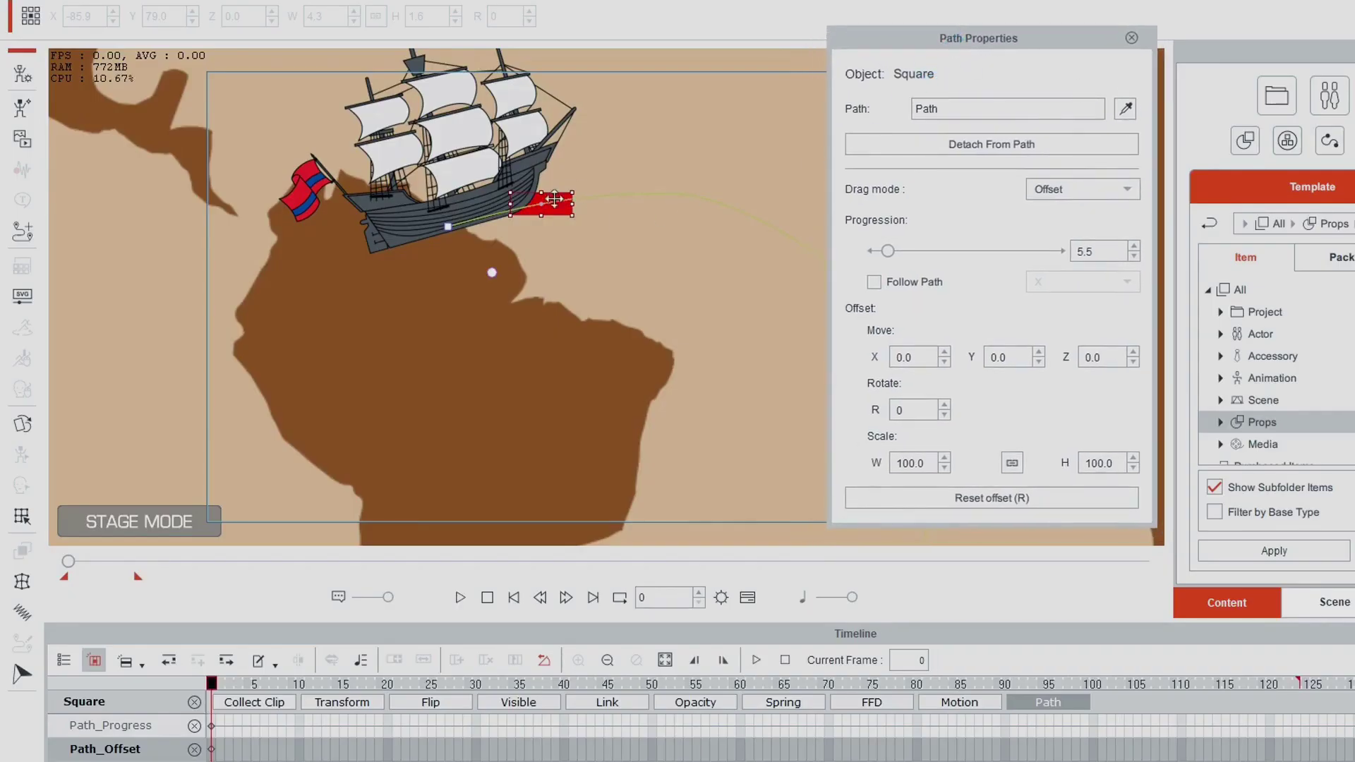
drag(888, 251, 858, 251)
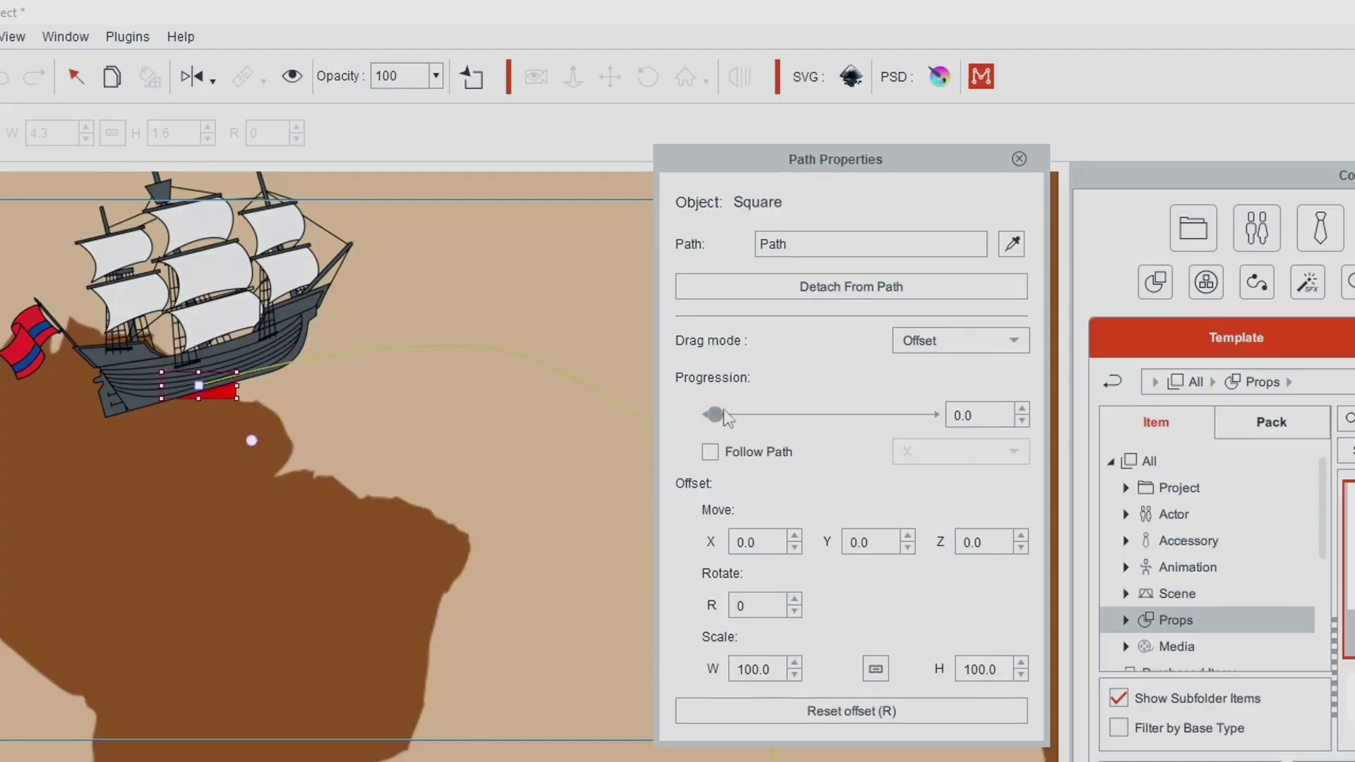
drag(660, 414, 656, 404)
click(711, 453)
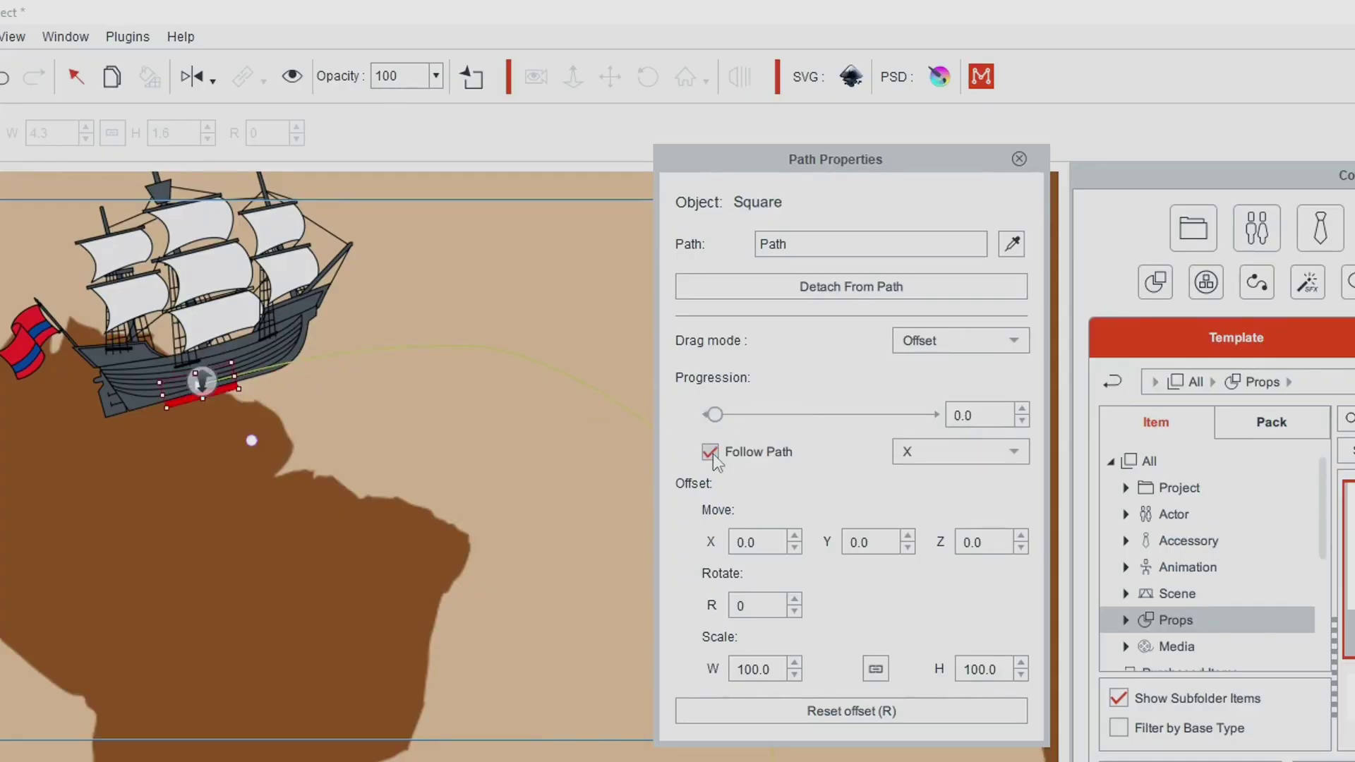
drag(838, 158, 866, 158)
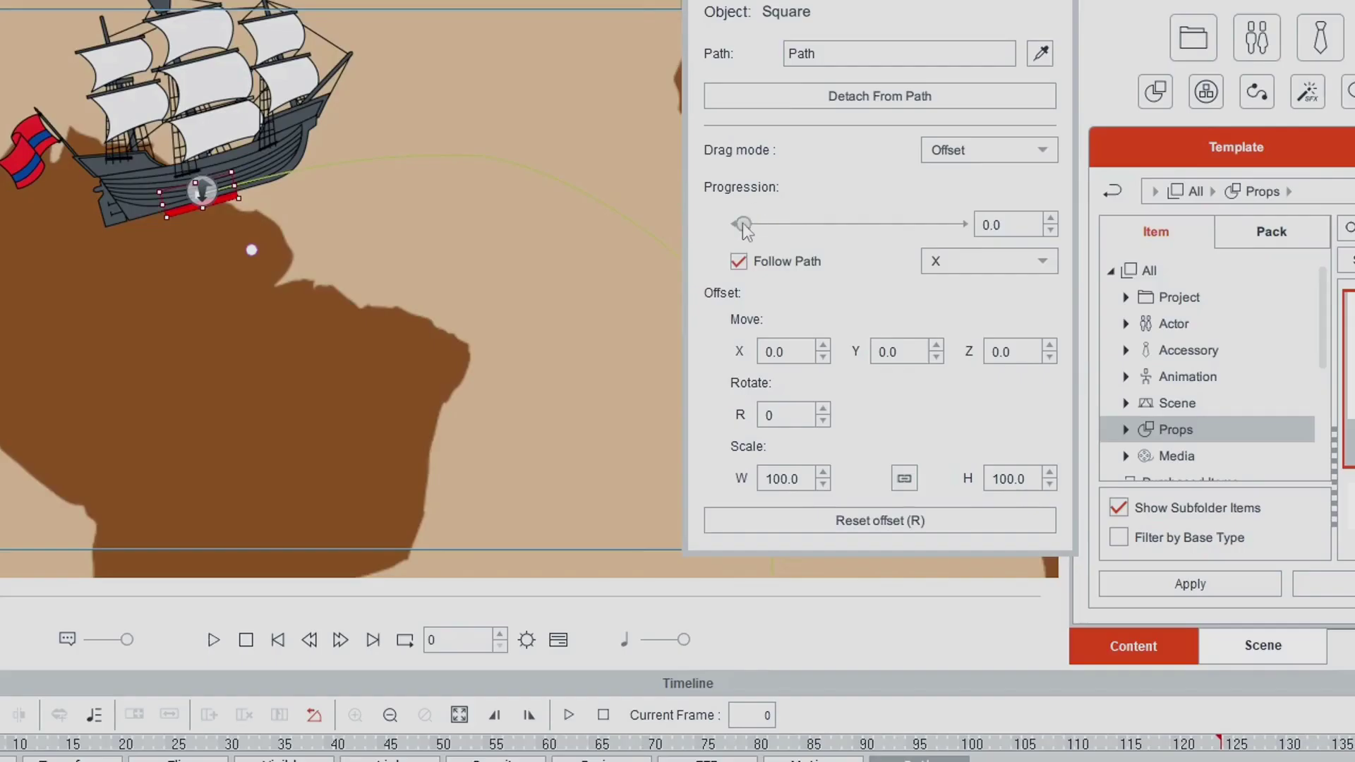
drag(742, 223, 717, 209)
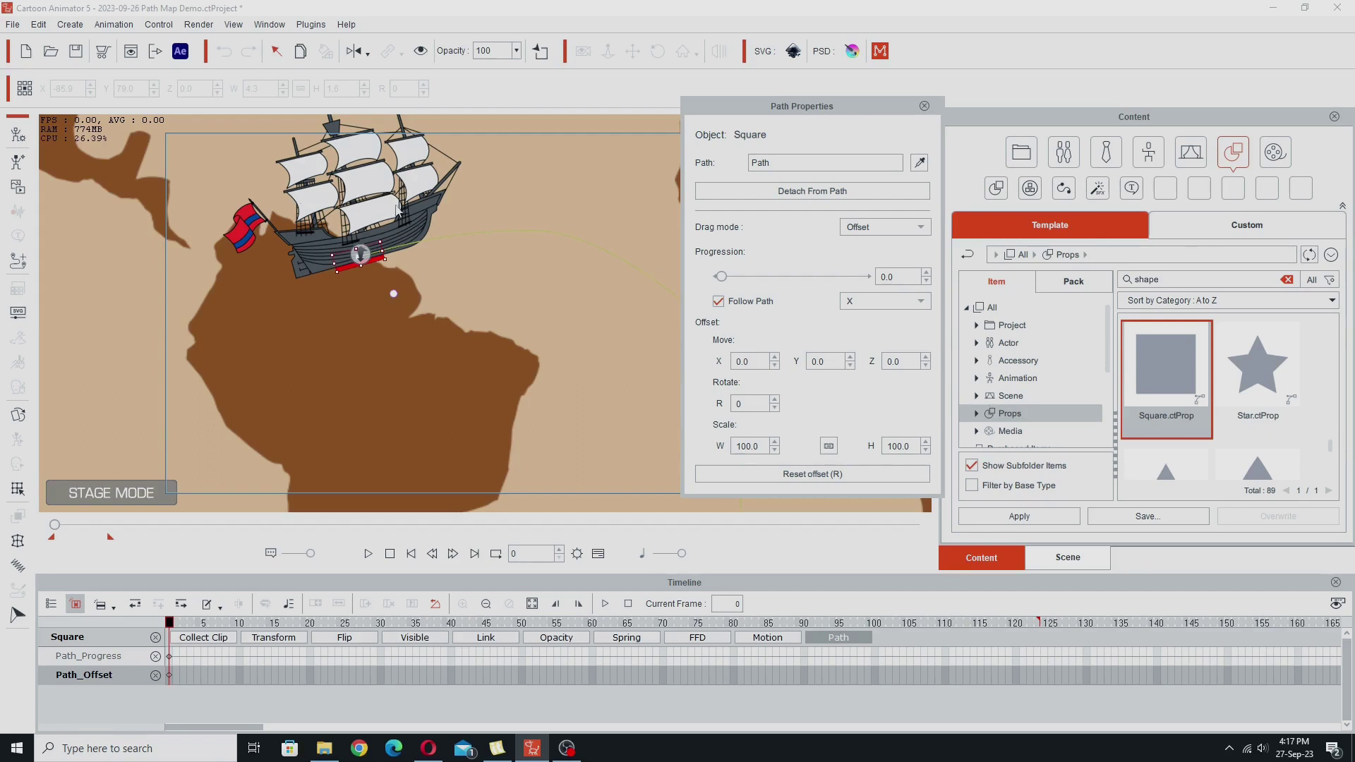
Hide the sailing ship in the scene list and place a duplicate of the red rectangle at path progression 4.7.
drag(172, 621, 169, 695)
click(1065, 557)
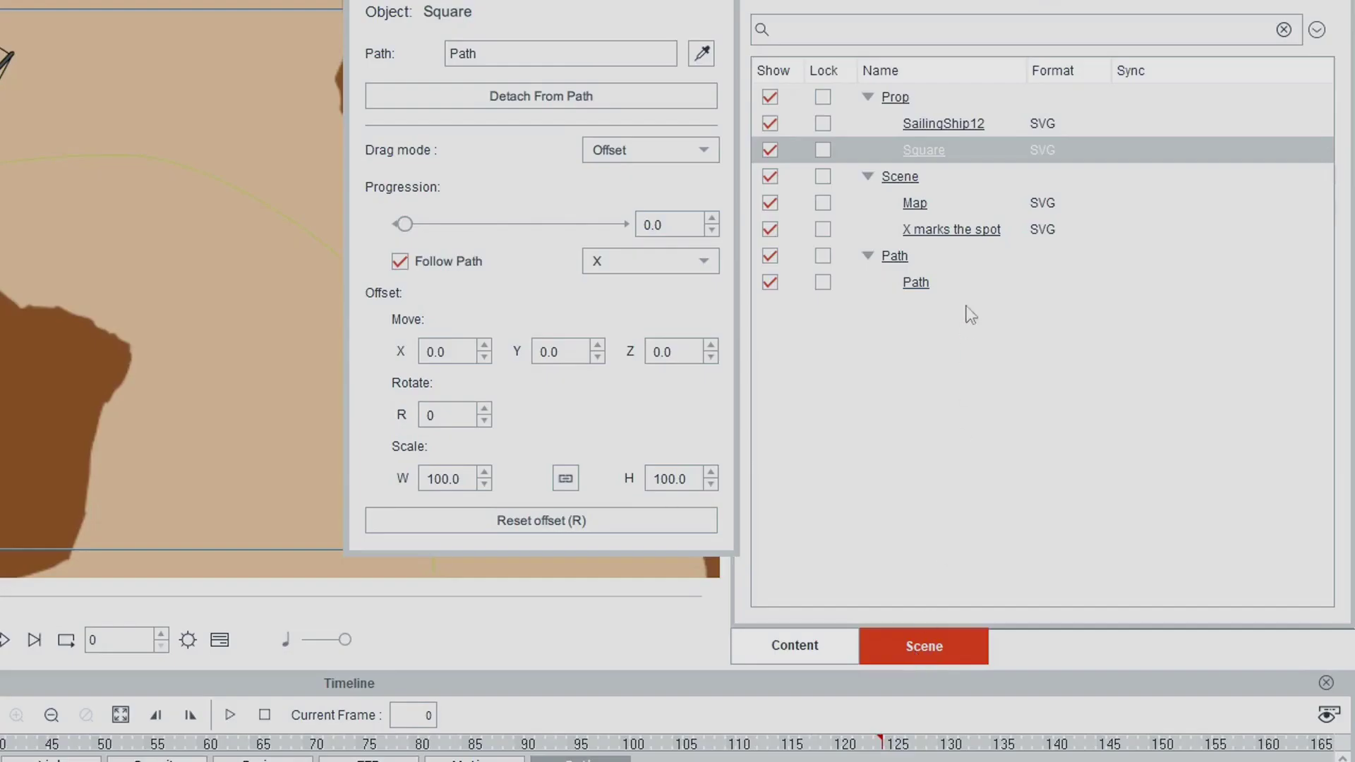
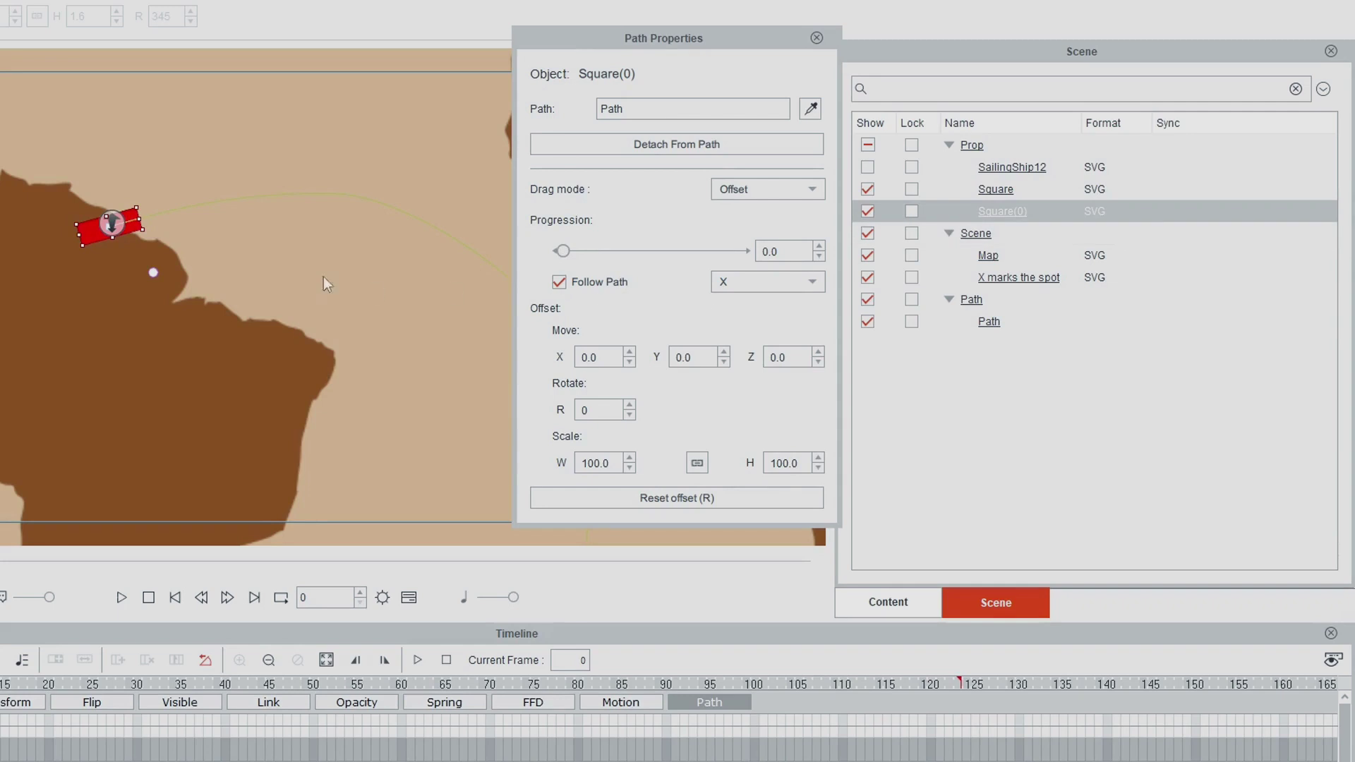
drag(572, 252, 575, 252)
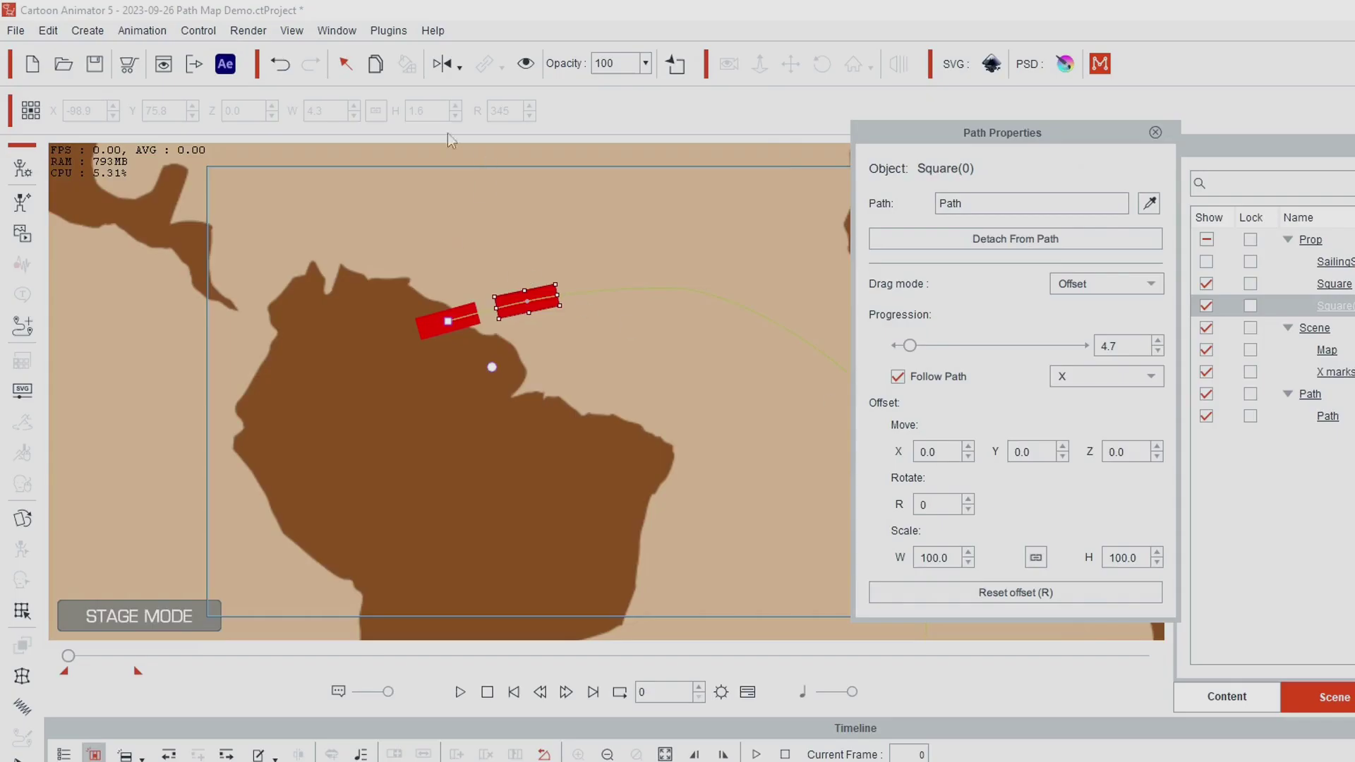
Add four more duplicate dashes at even gaps along the path, with progressions from 9.2 to 22.7.
click(376, 63)
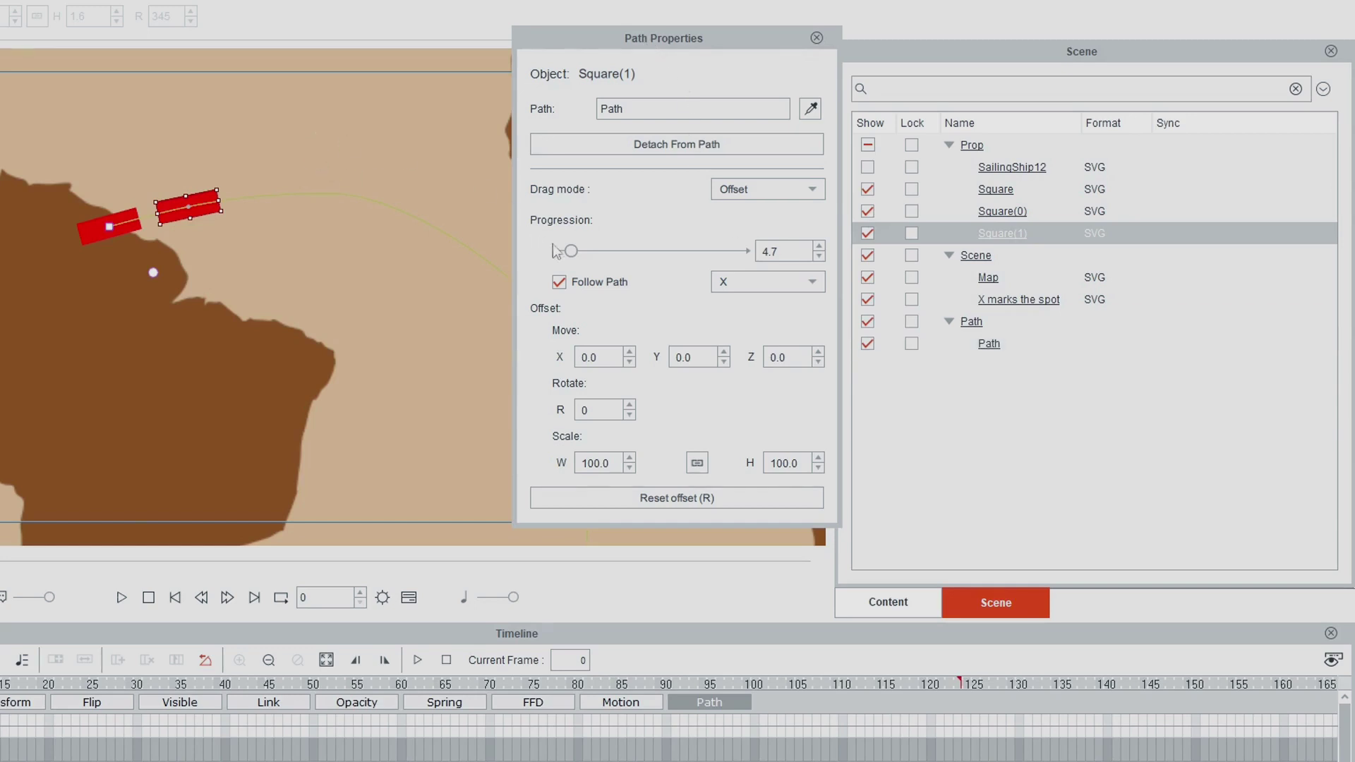
drag(574, 252, 583, 251)
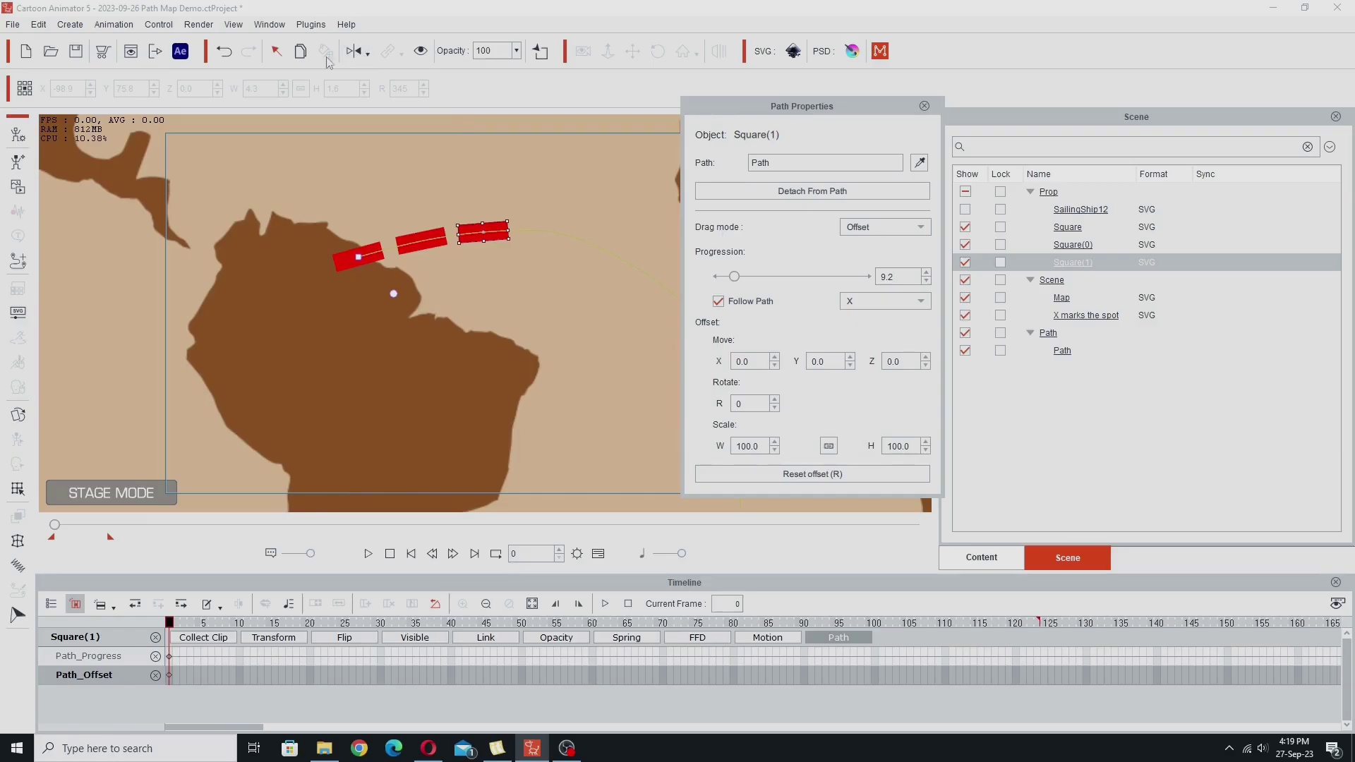
click(301, 57)
drag(734, 276, 748, 277)
click(300, 51)
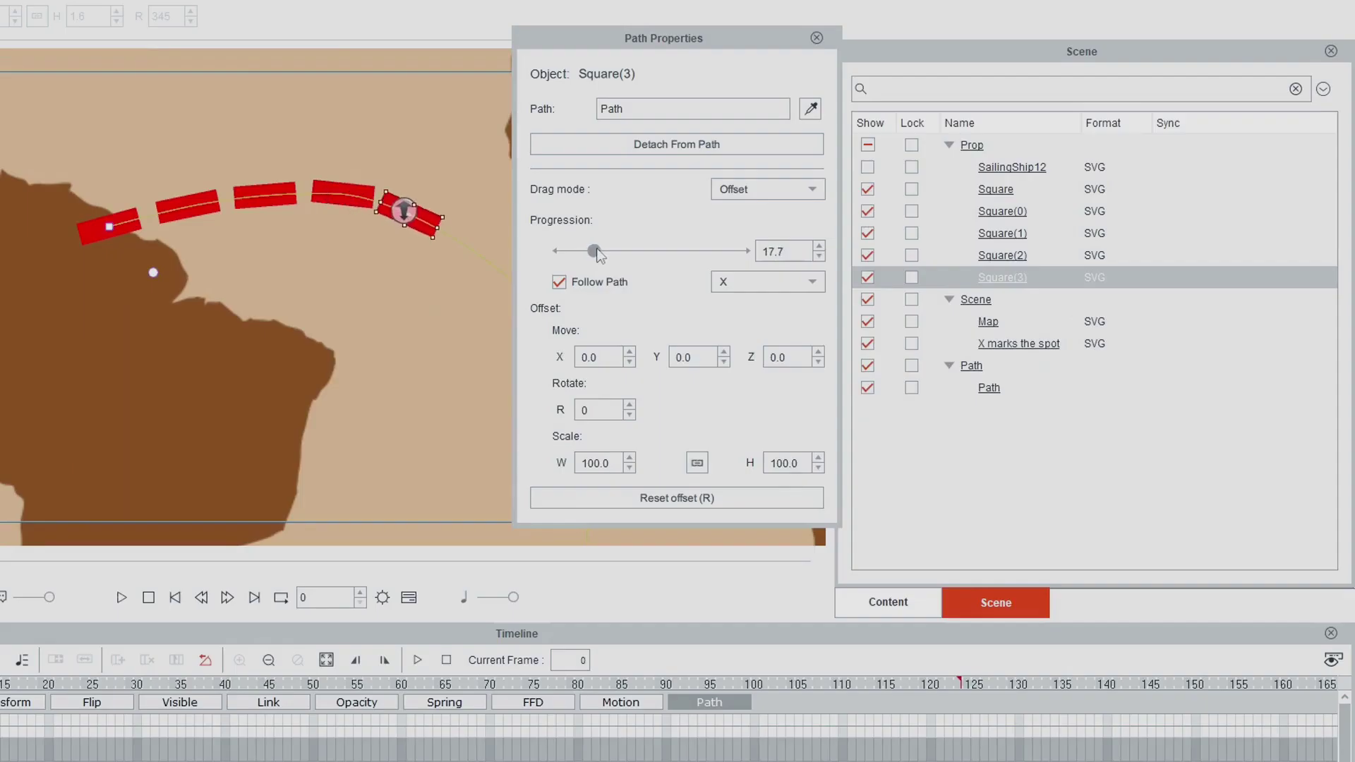
drag(596, 251, 598, 252)
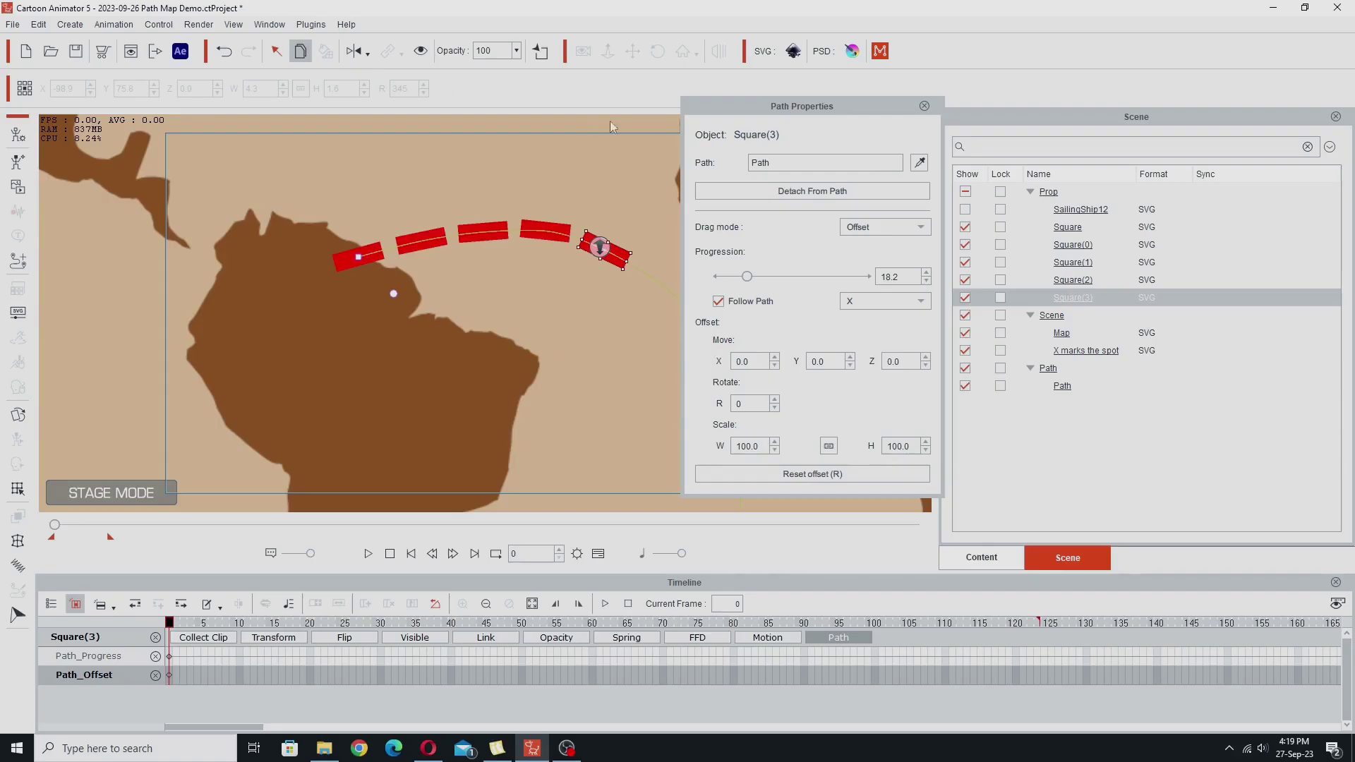
click(300, 51)
drag(595, 252, 603, 257)
drag(755, 282, 758, 281)
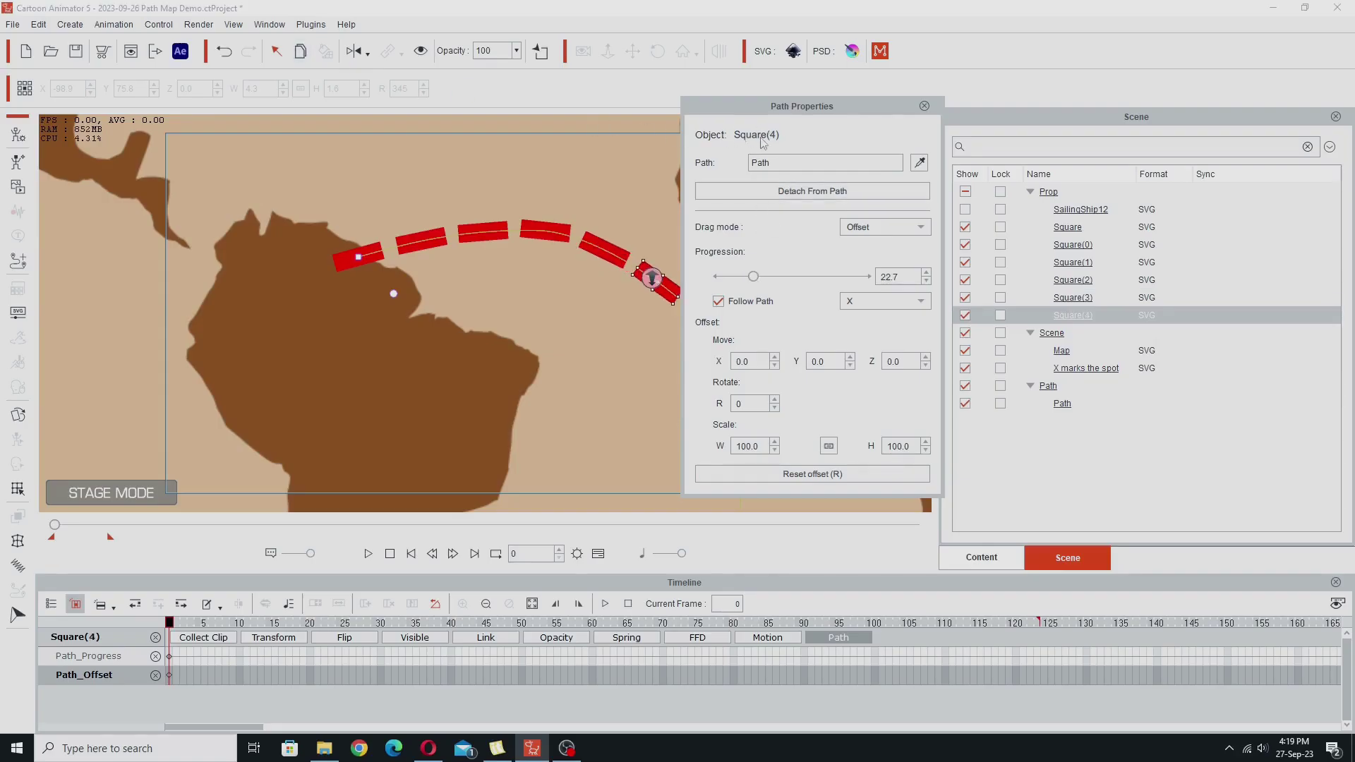
Duplicate the last dash, Square(4), and set the copy's path progression to 27.2.
click(925, 107)
click(708, 498)
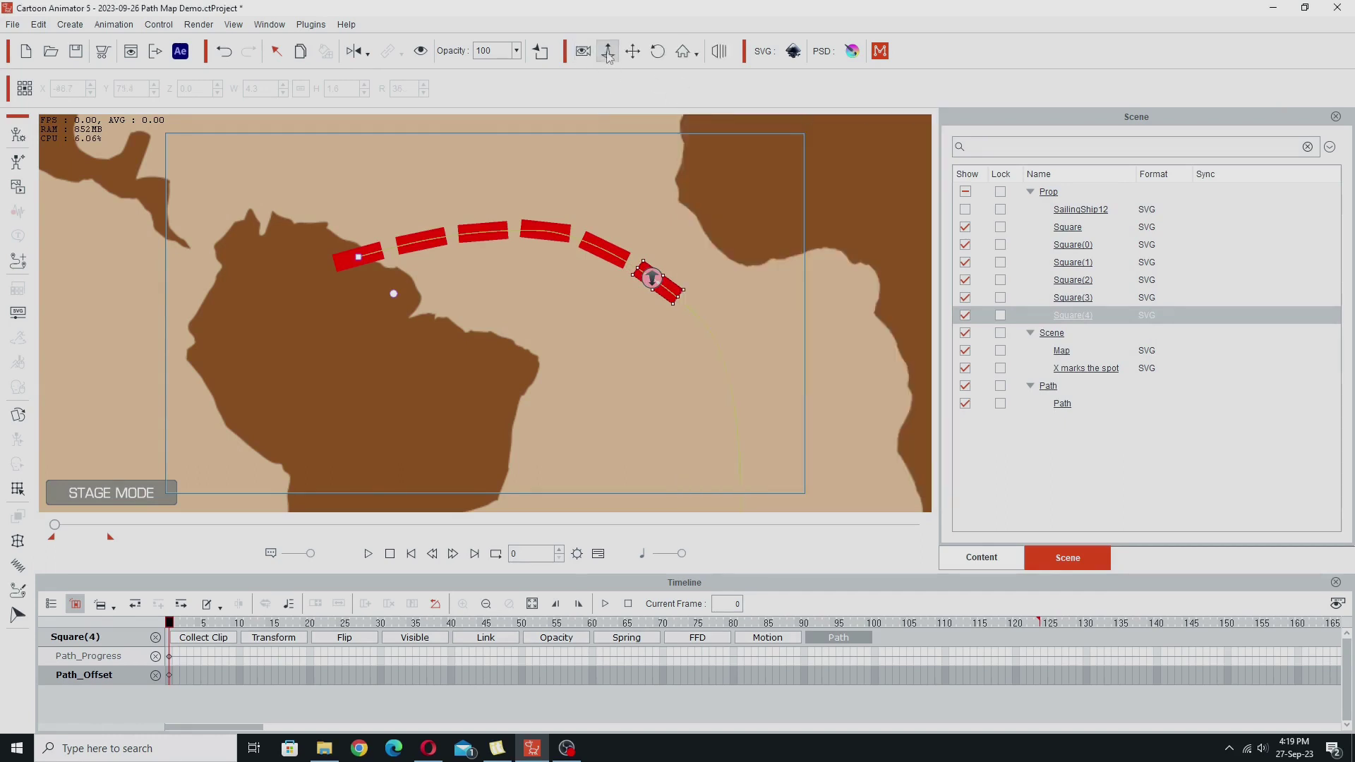
scroll(709, 498, down, 3)
drag(646, 247, 541, 181)
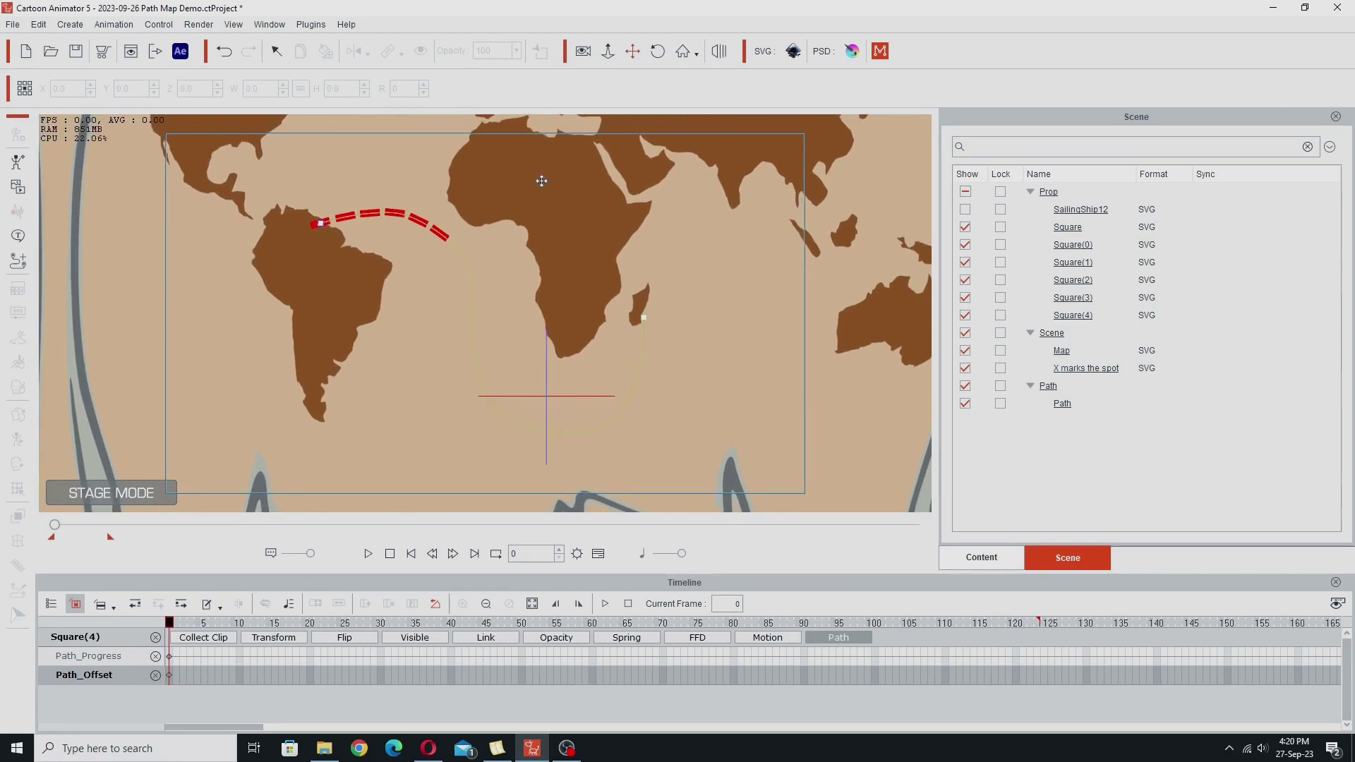
click(1071, 316)
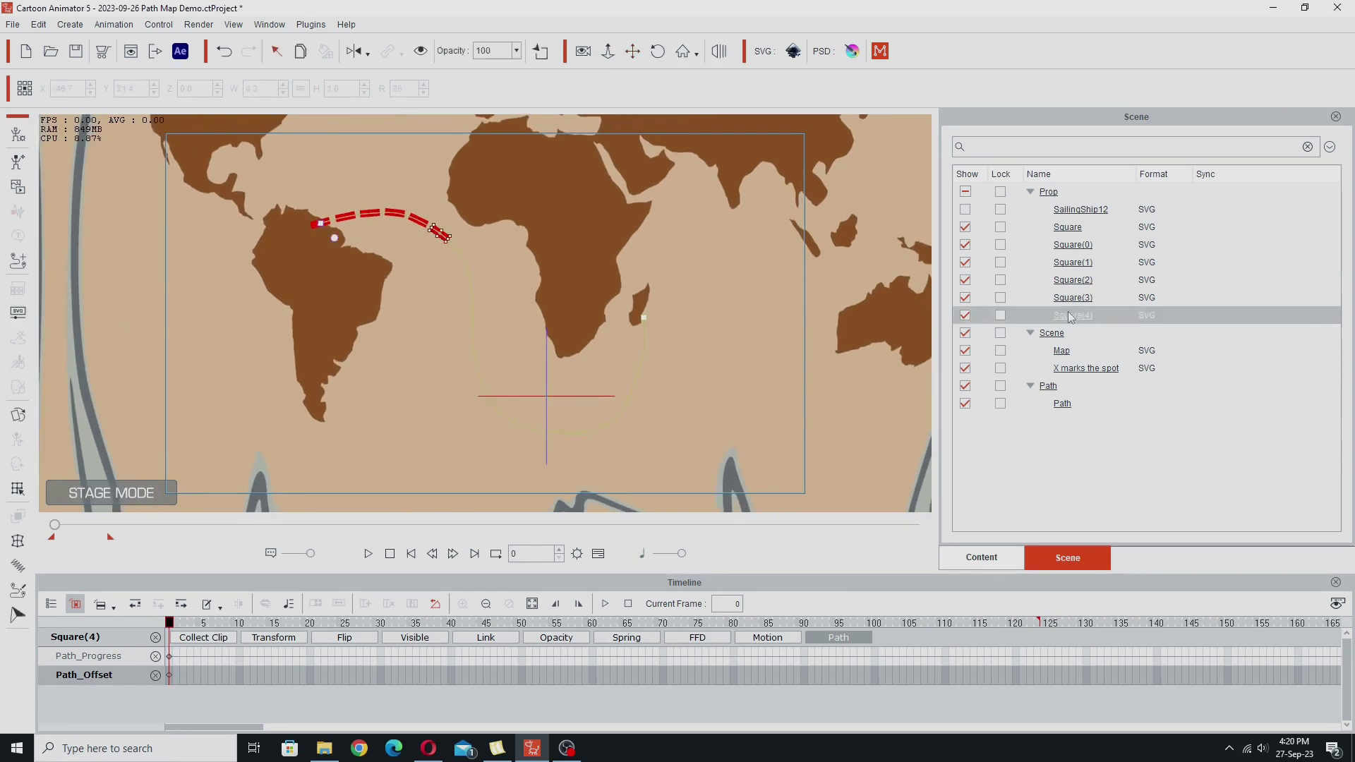
click(18, 591)
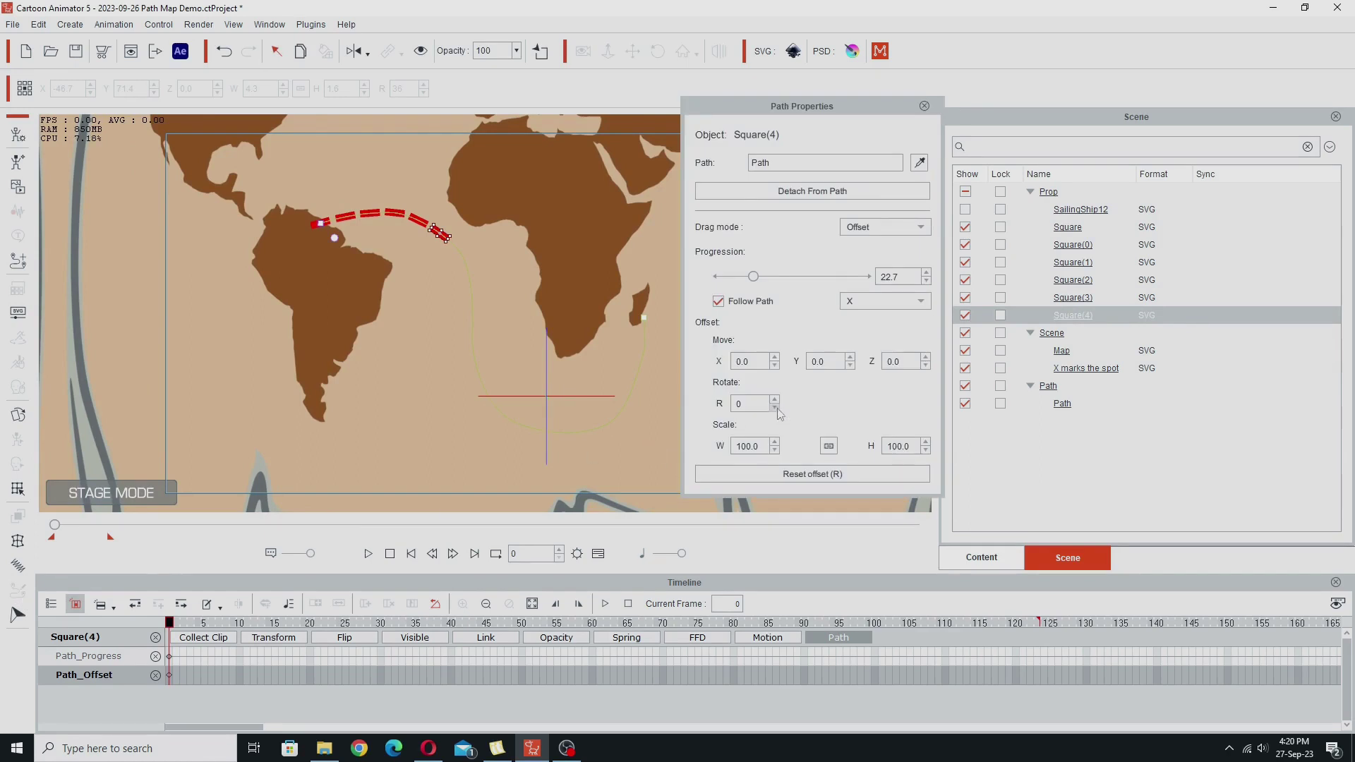
click(301, 50)
drag(753, 276, 766, 281)
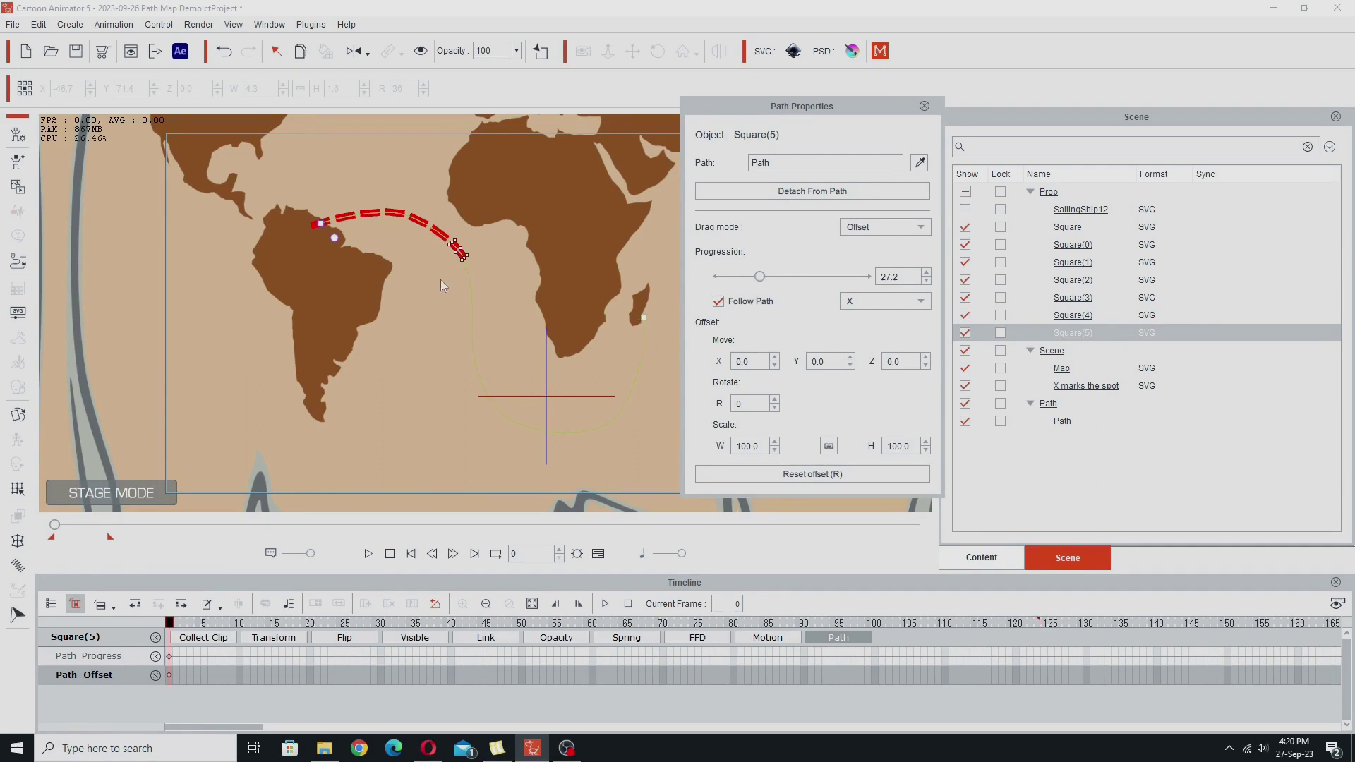
Keep duplicating the dash at even spacing along the rest of the path, ending with Square(20) at progression 96.2.
click(301, 60)
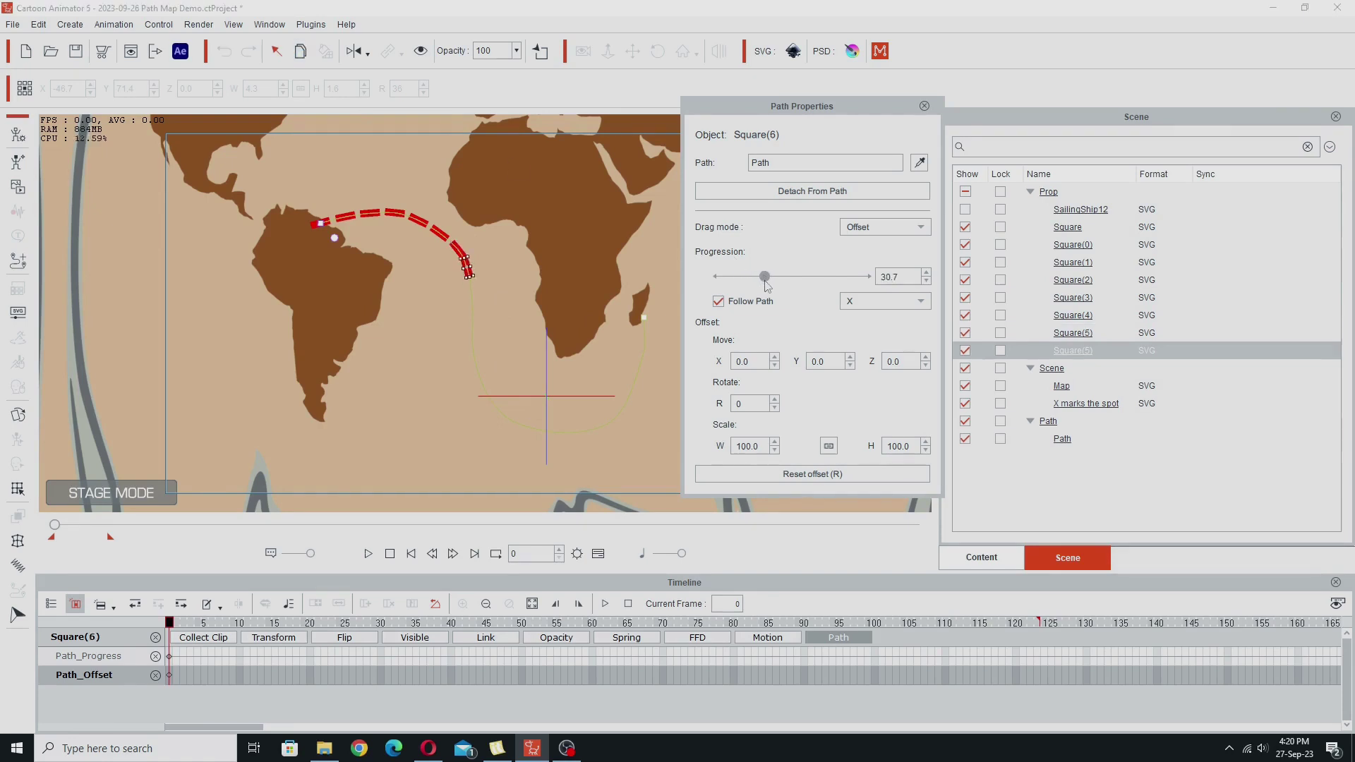
key(ctrl+d)
key(ctrl+d)
key(ctrl+d)
key(ctrl+d)
key(ctrl+d)
key(ctrl+d)
key(ctrl+d)
key(ctrl+d)
key(ctrl+d)
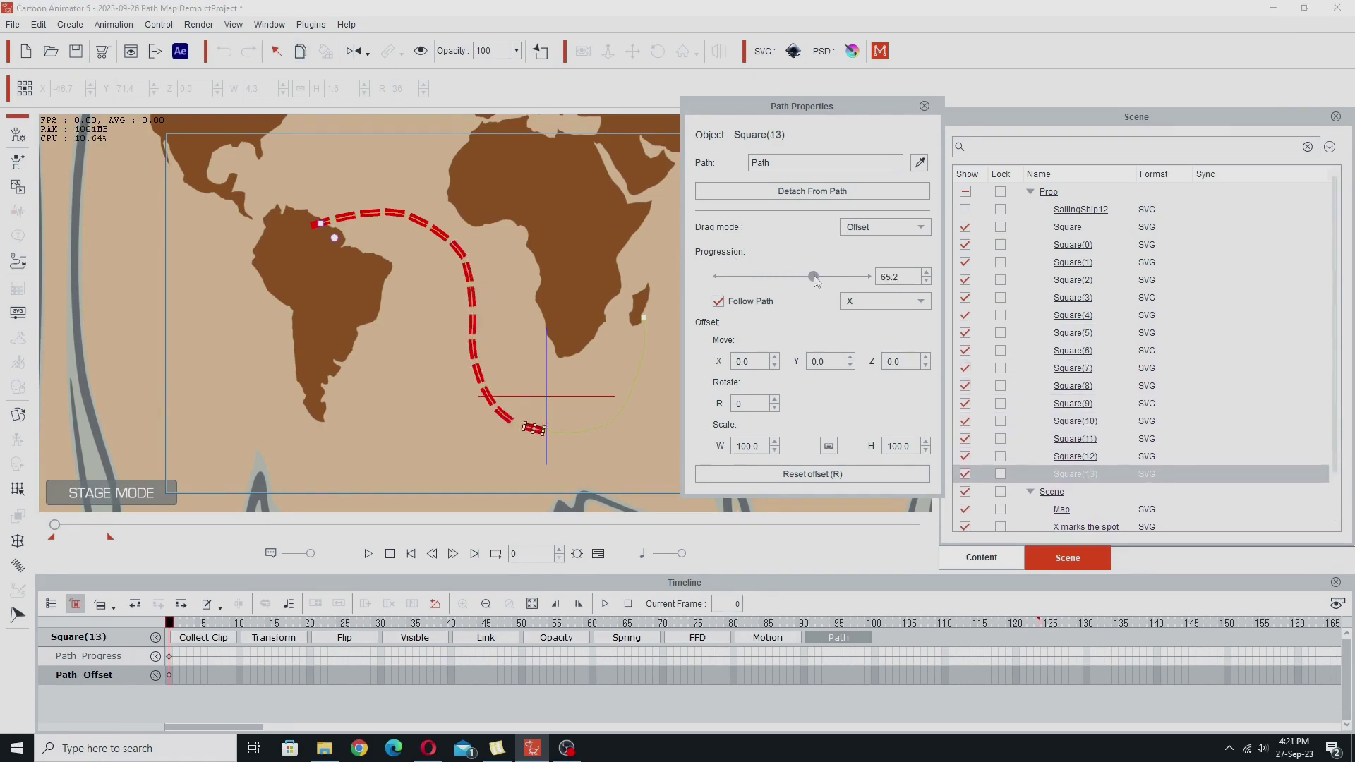
key(ctrl+d)
key(ctrl+d)
key(ctrl+d)
key(ctrl+d)
key(ctrl+d)
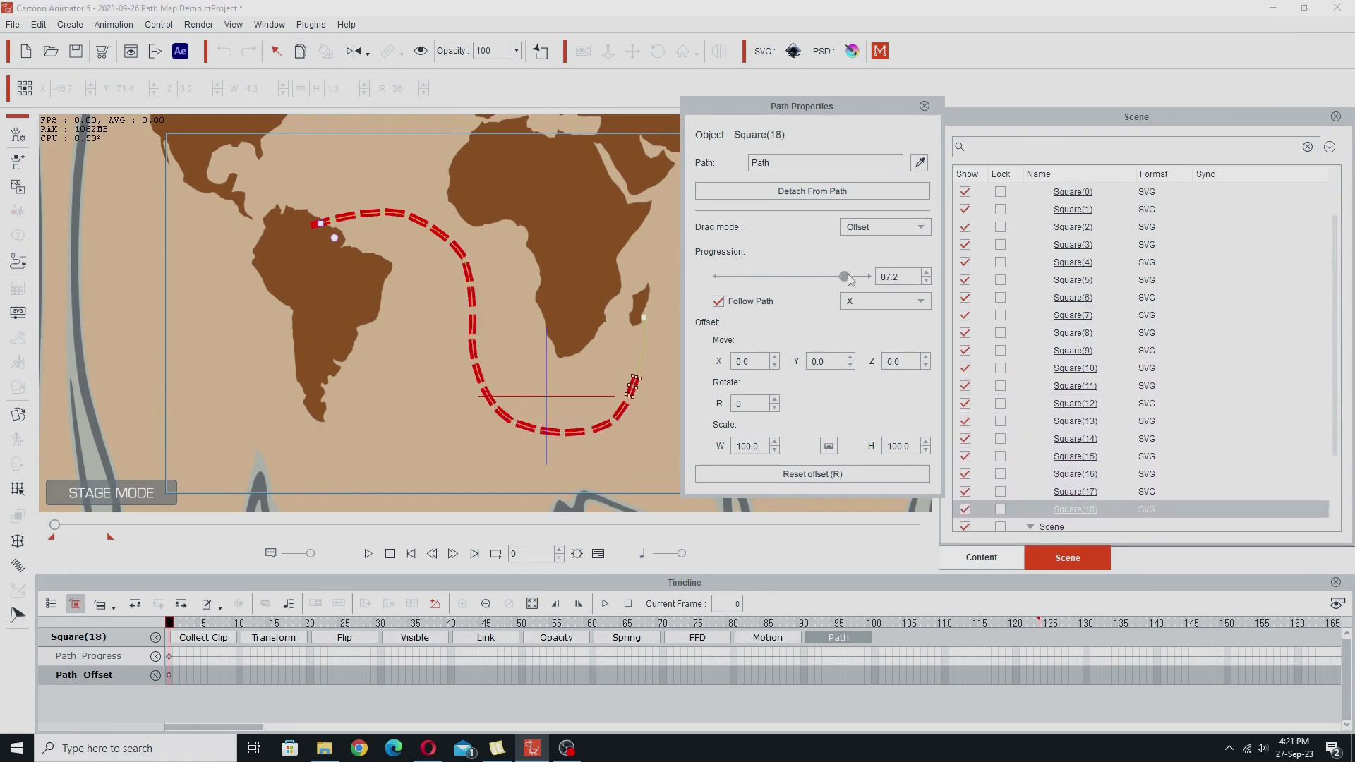
drag(852, 277, 859, 277)
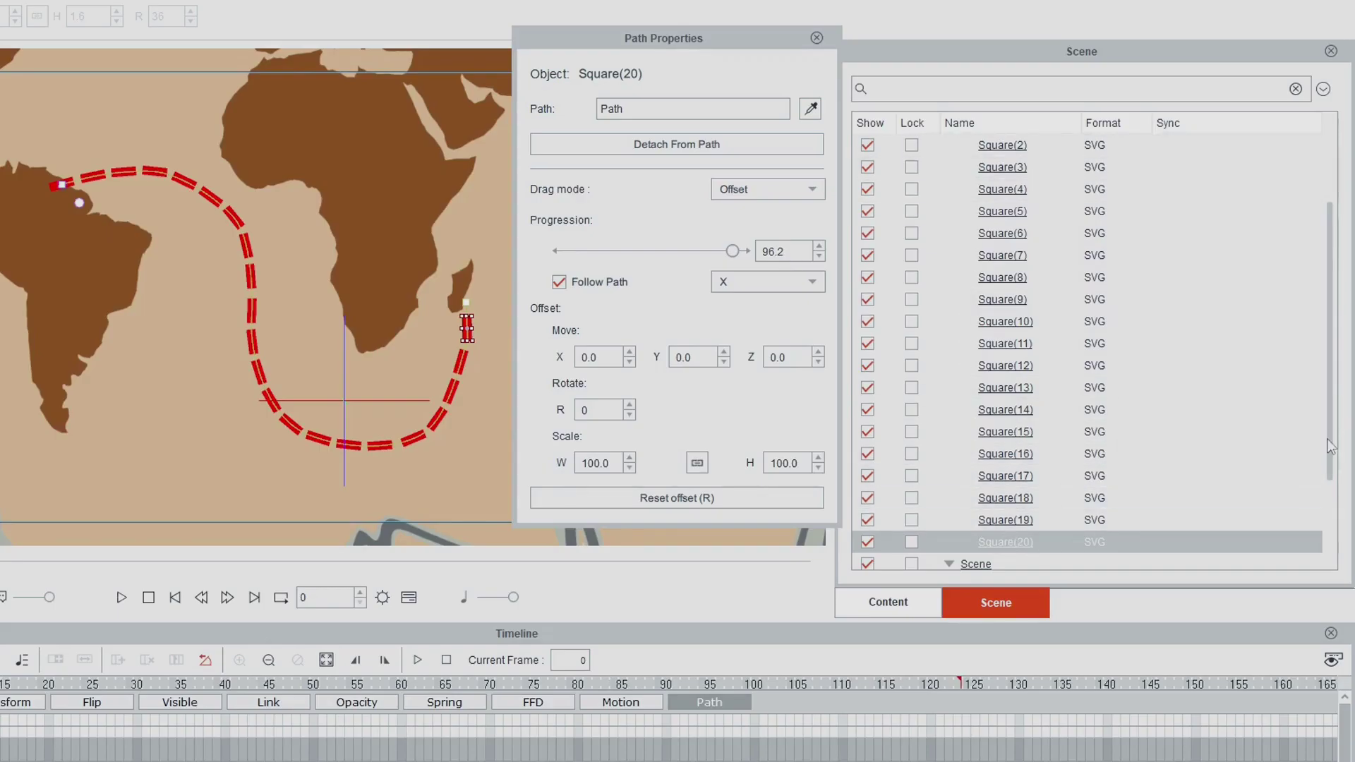
Show the sailing ship again and preview the animation together with the dashed trail.
scroll(1331, 445, up, 3)
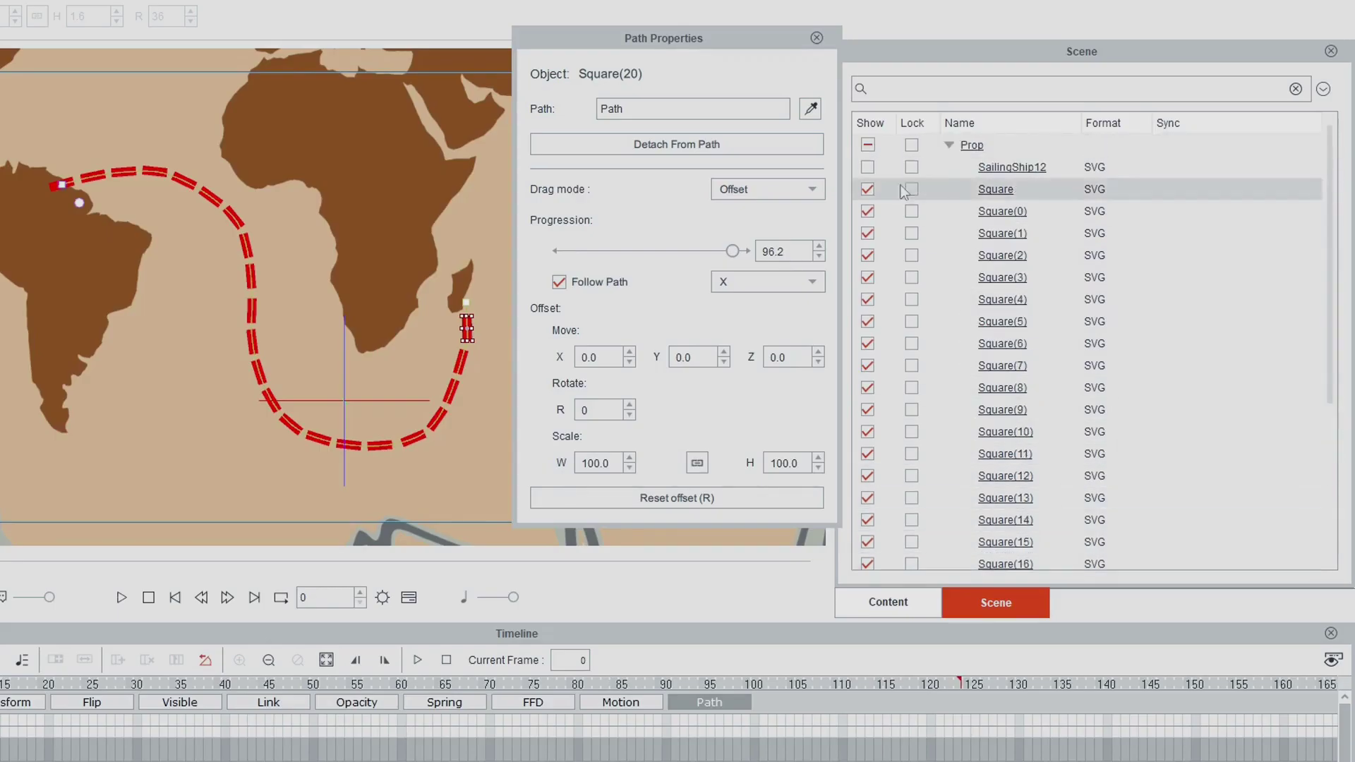
click(867, 166)
key(space)
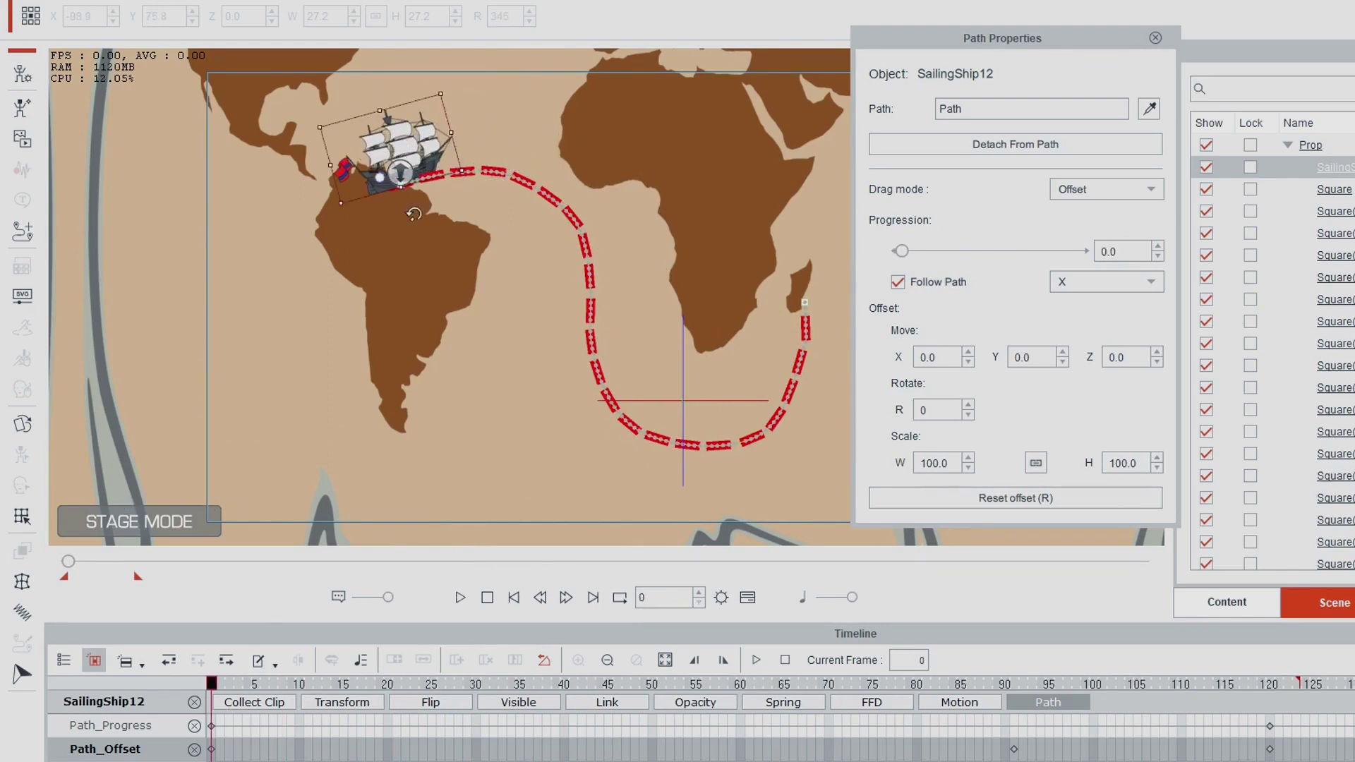
drag(211, 697, 180, 734)
click(480, 178)
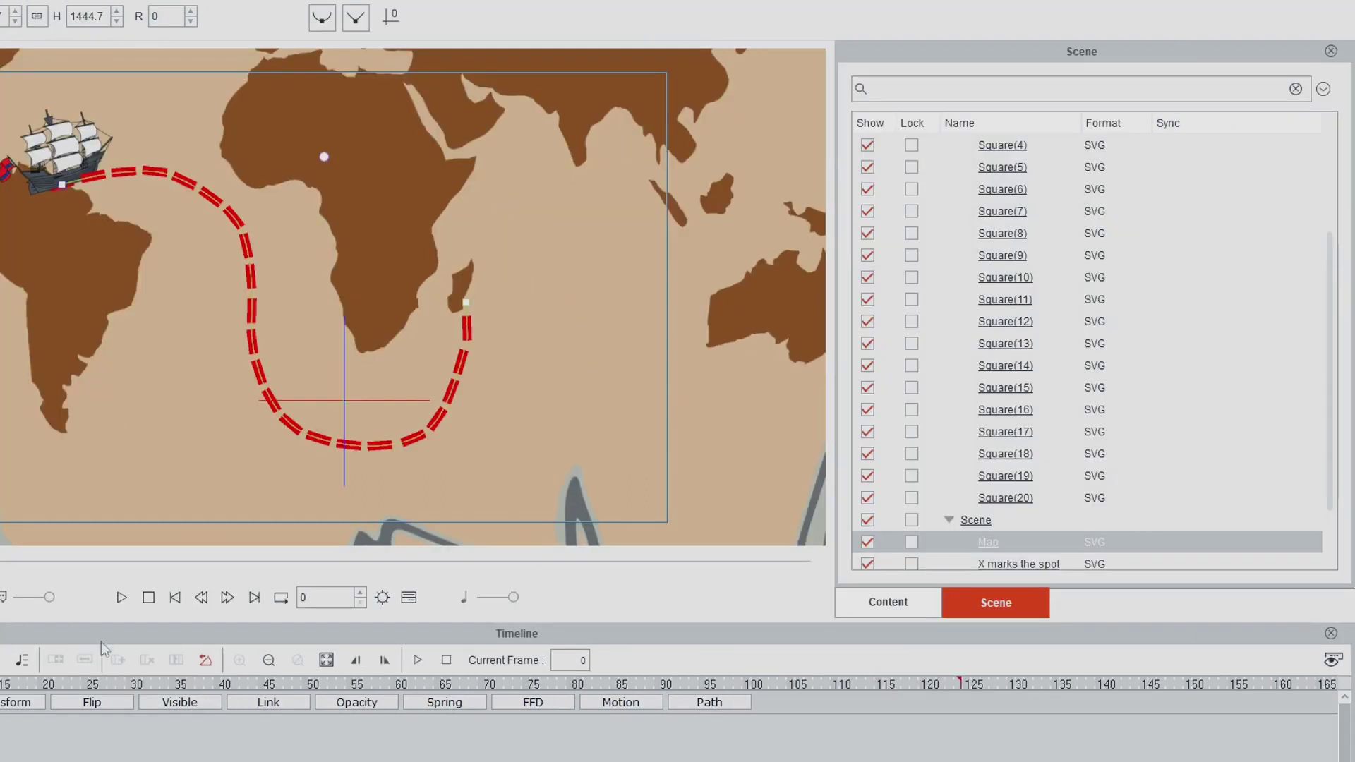
Select all the dashes from Square to Square(20) and hide them at frame 0.
drag(1331, 357, 1322, 308)
click(1313, 167)
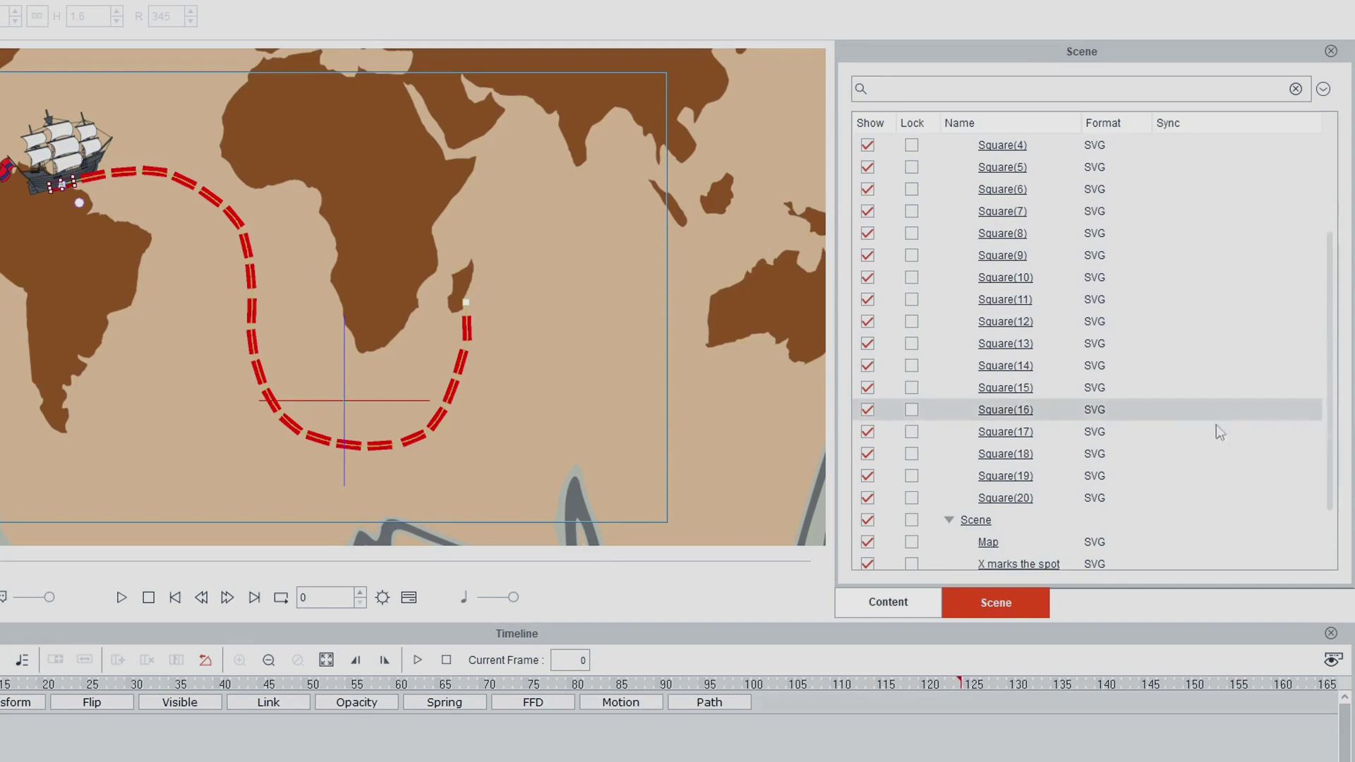
shift+click(1002, 500)
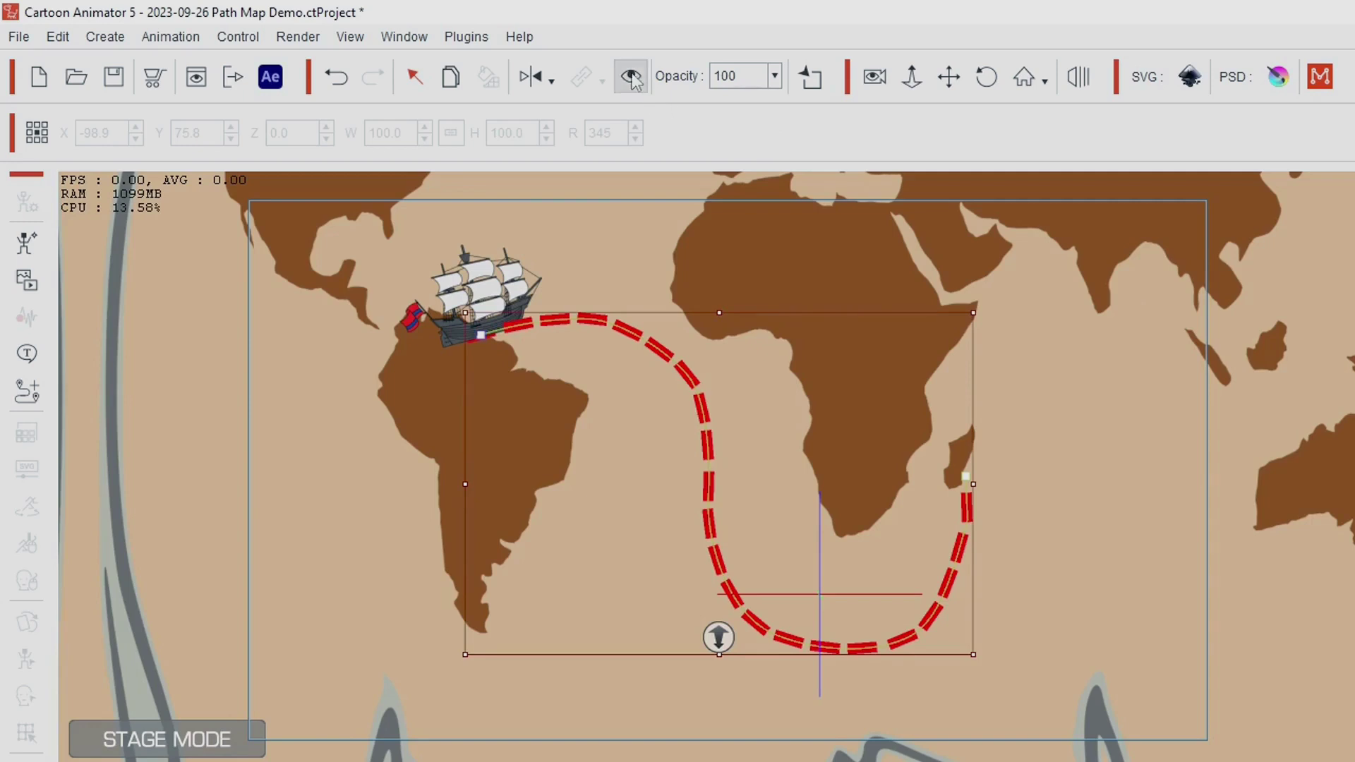
click(629, 79)
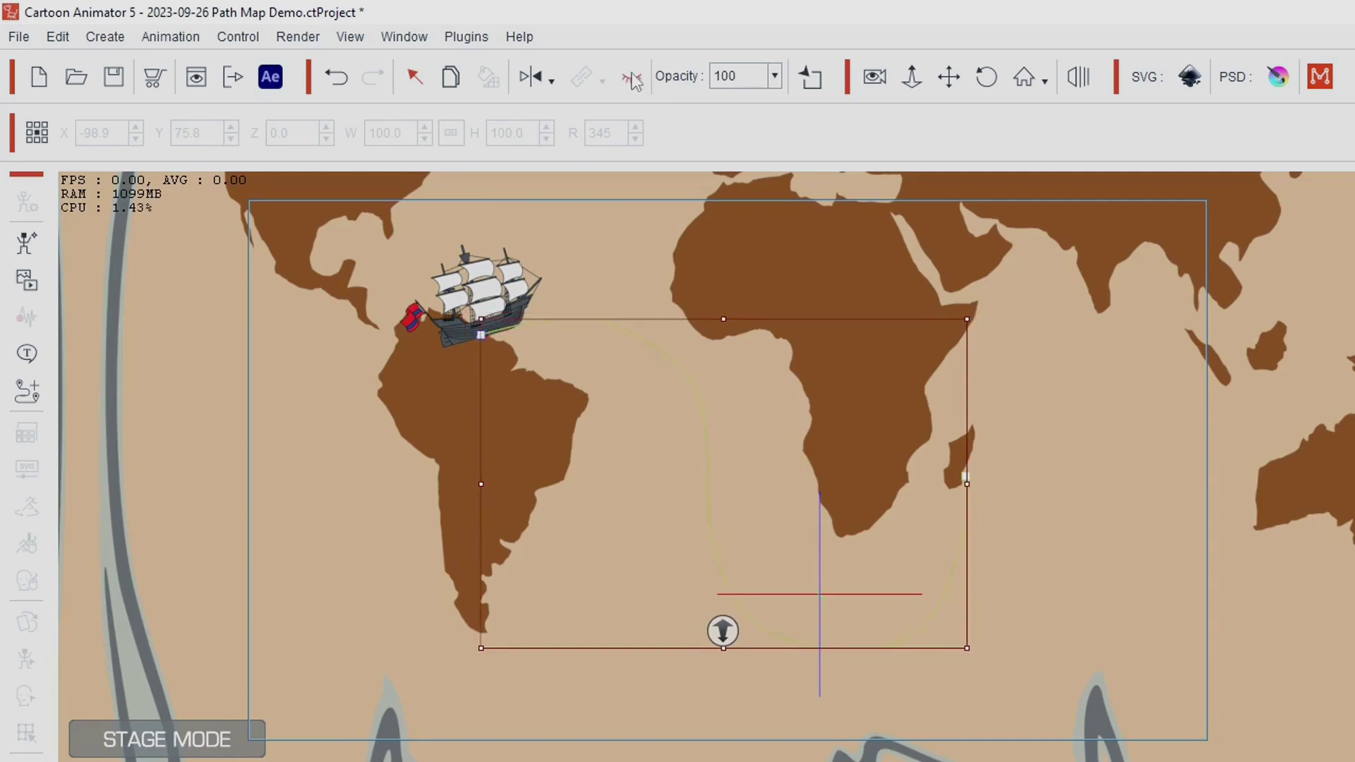
Make the first three dashes visible one by one as the ship passes them, at about frame 10, frame 13 and frame 19.
click(998, 189)
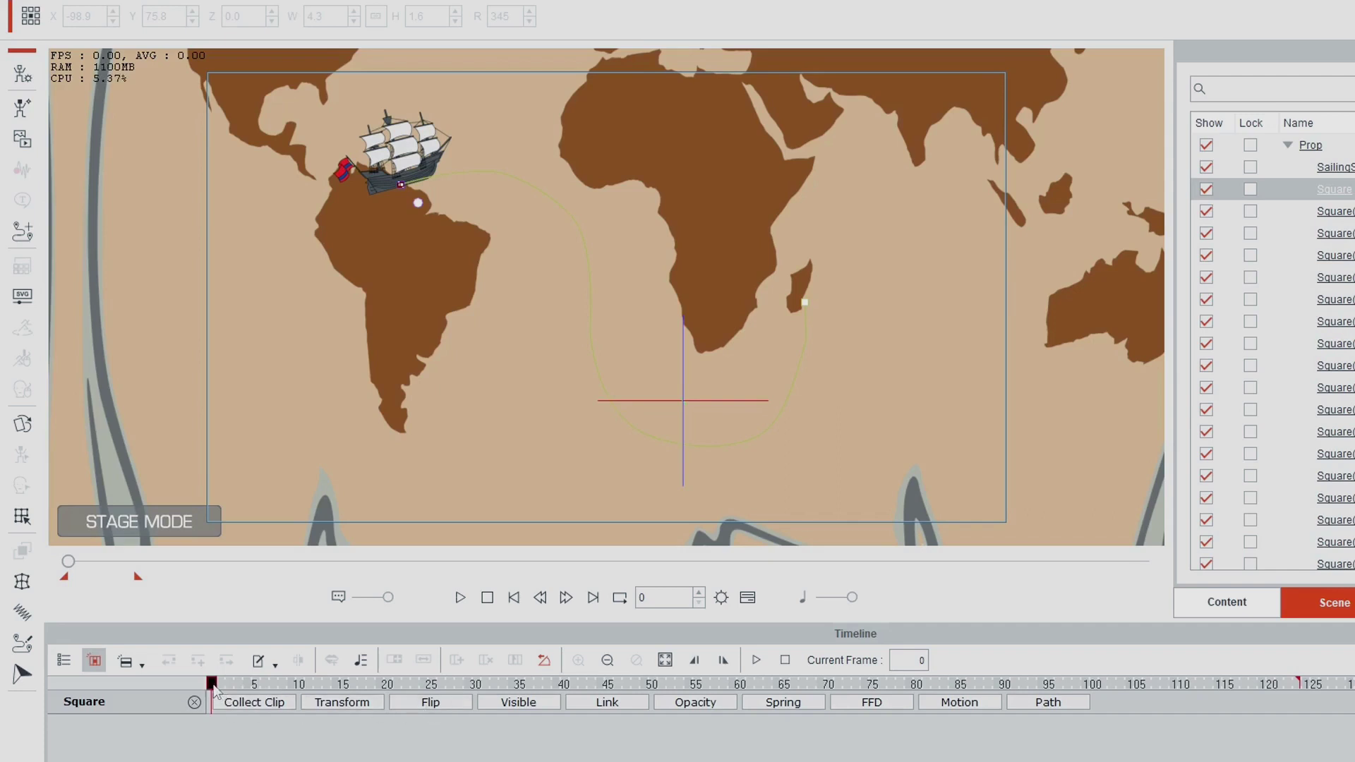
drag(213, 686, 290, 689)
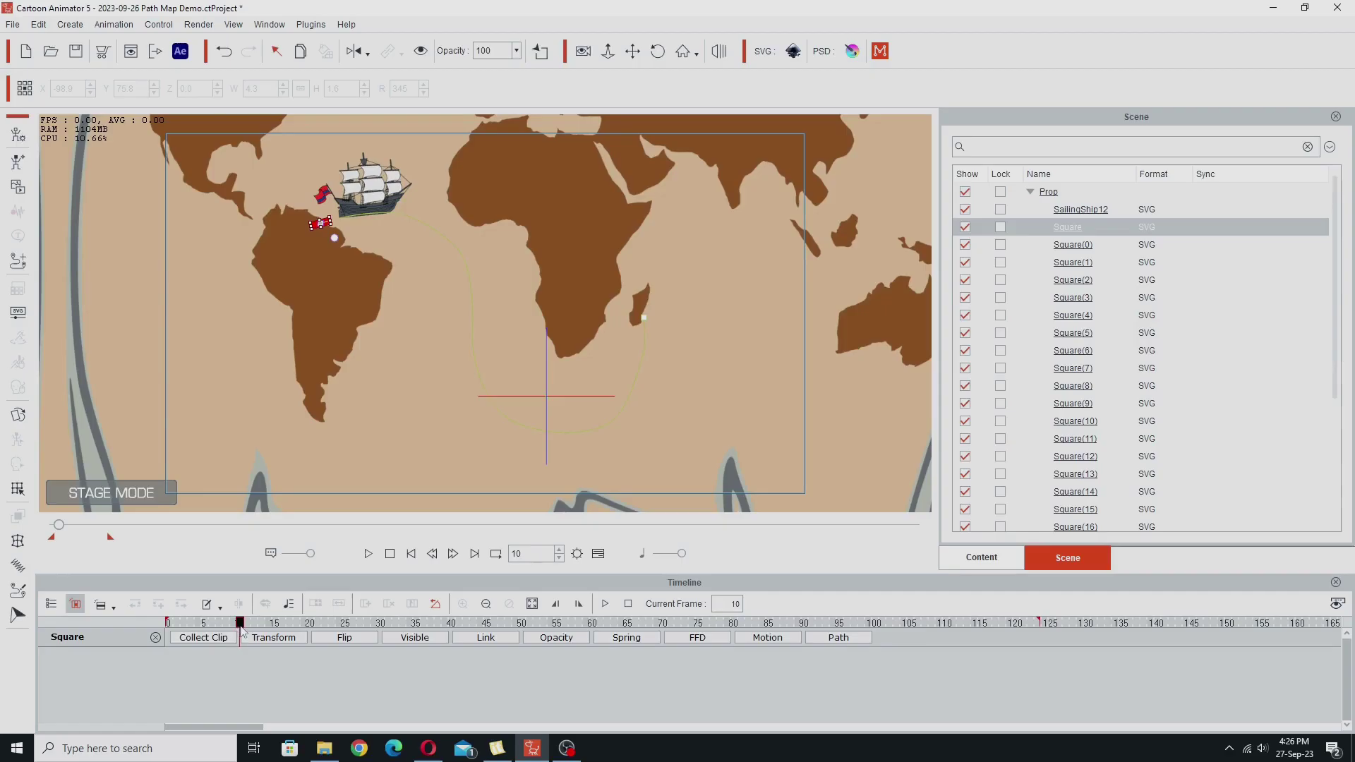
drag(420, 761, 441, 761)
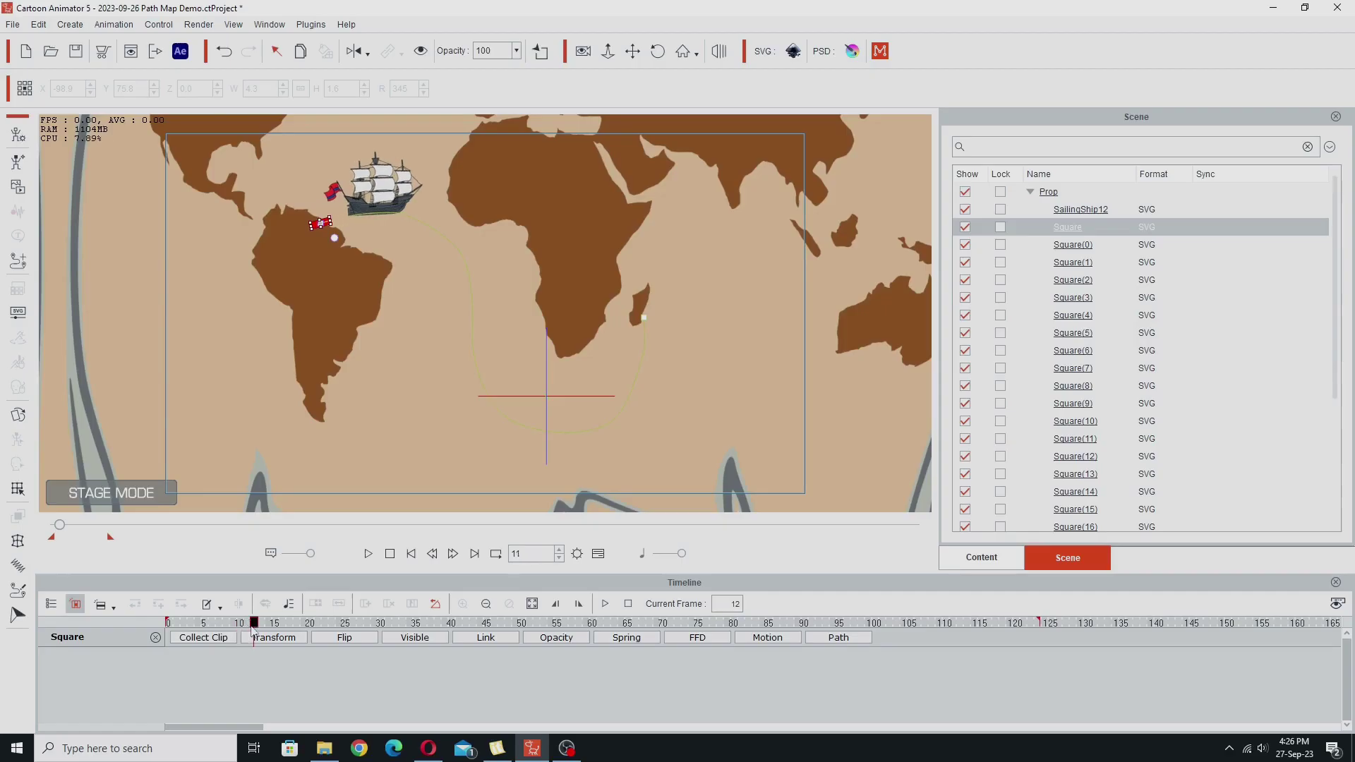
drag(256, 630, 255, 629)
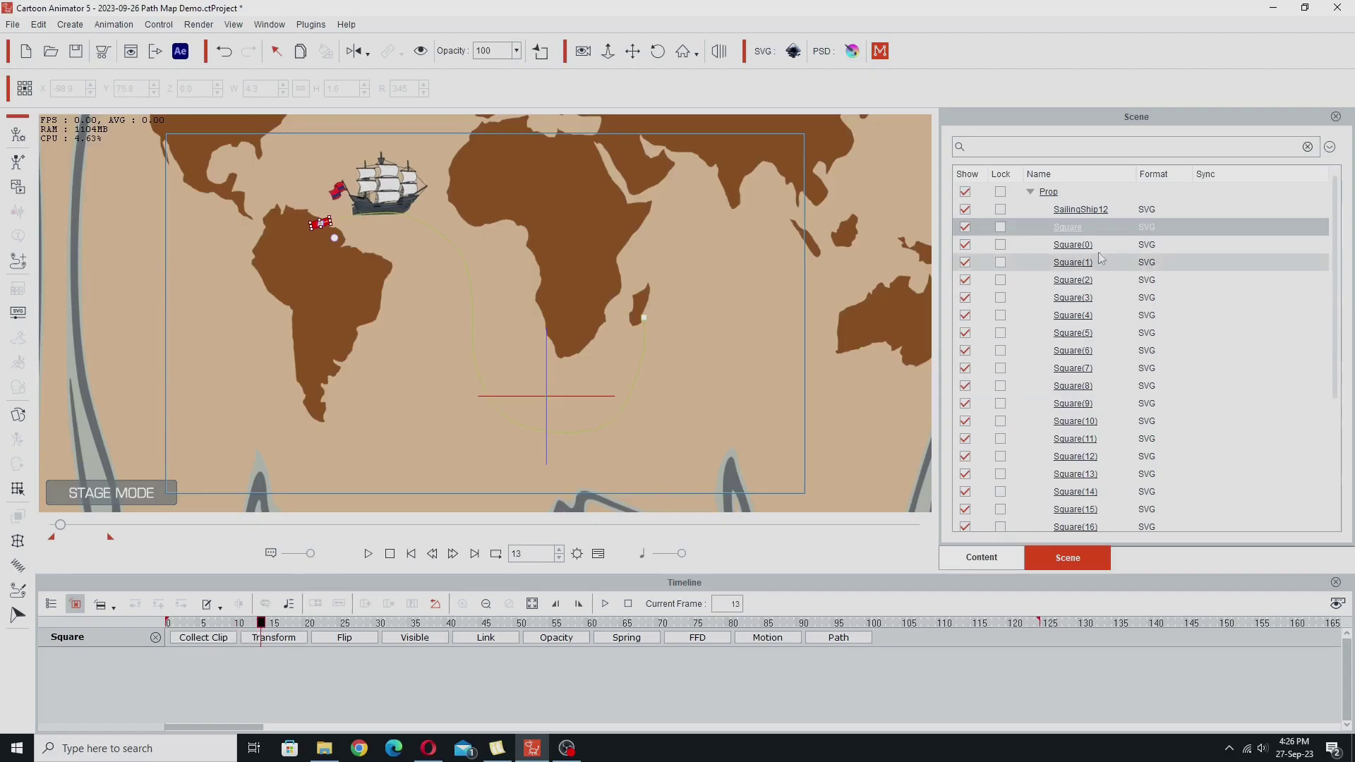
click(999, 245)
drag(261, 627, 303, 628)
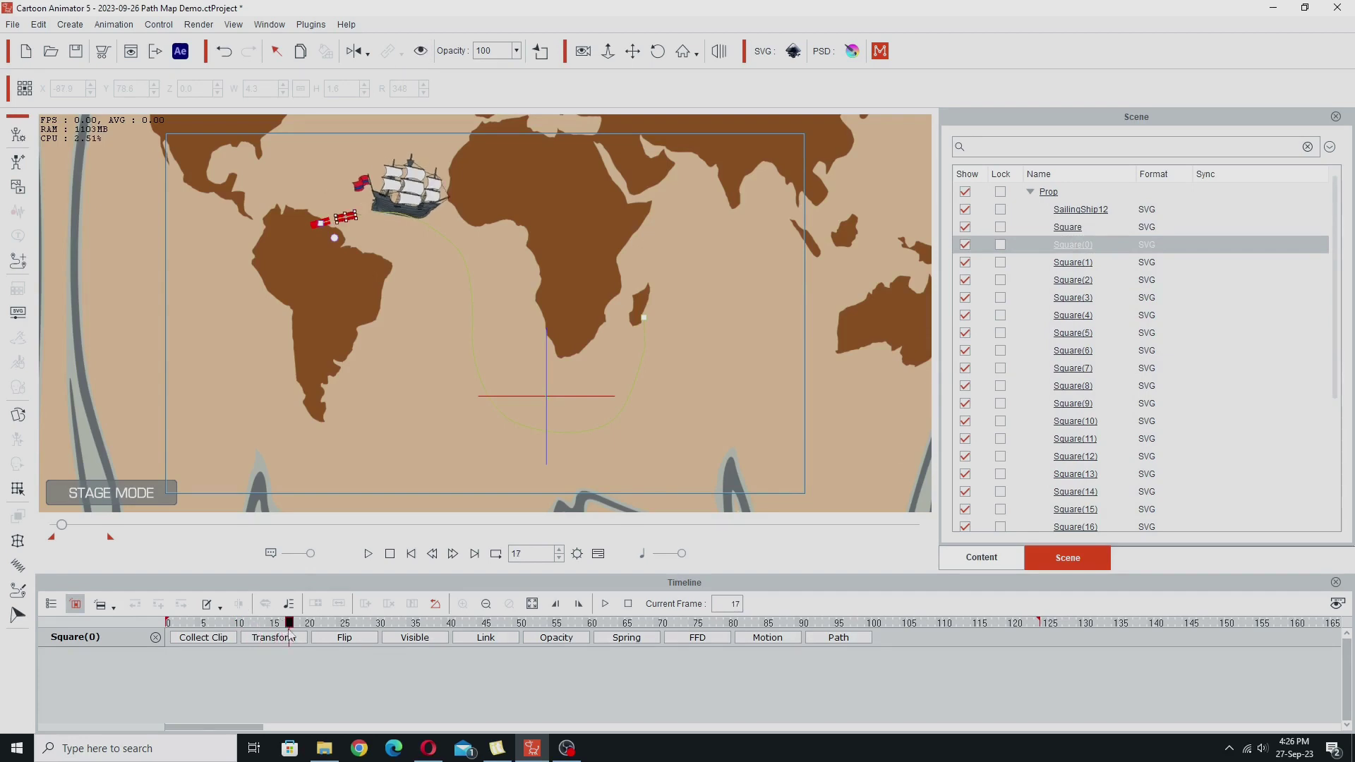
click(370, 213)
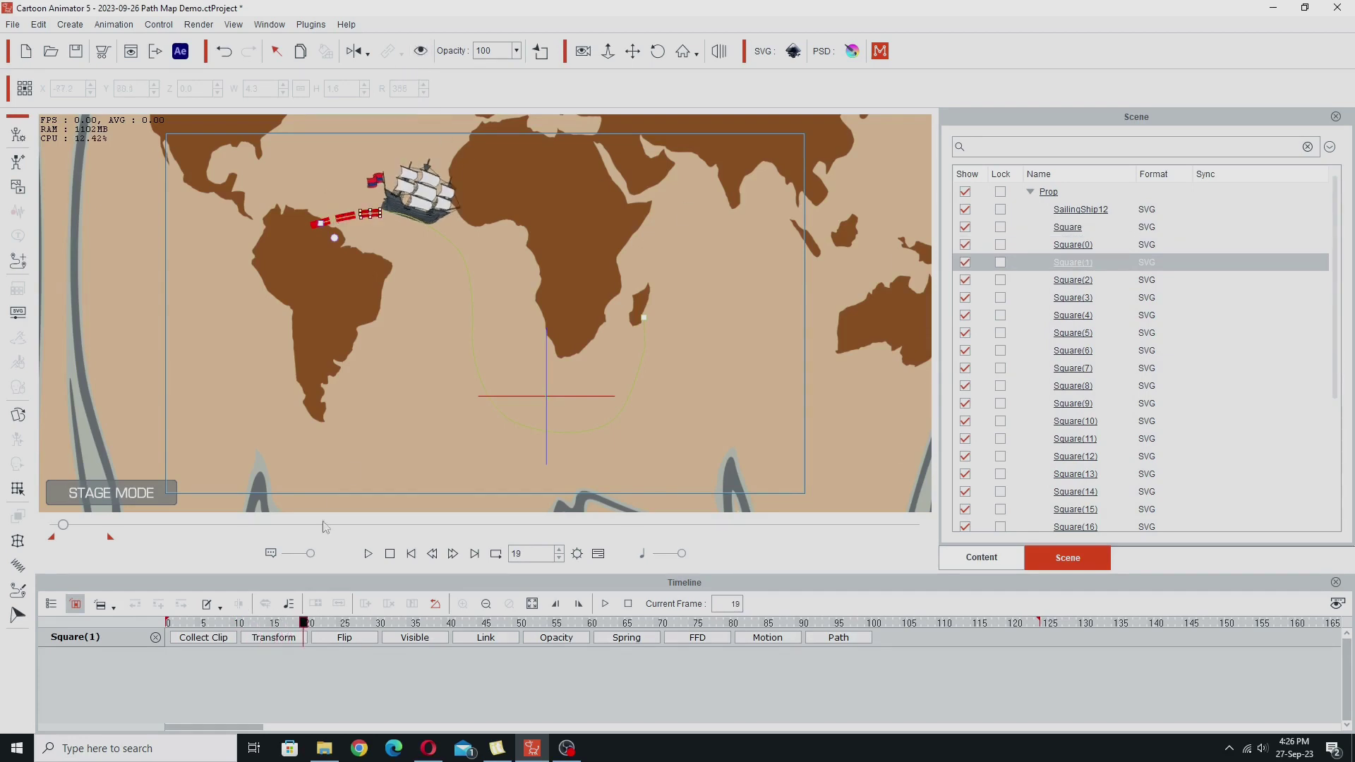
Make the dashes Square(2) to Square(5) visible one by one as the ship passes them, at about frames 24, 29, 34 and 40.
drag(303, 622, 338, 623)
click(395, 213)
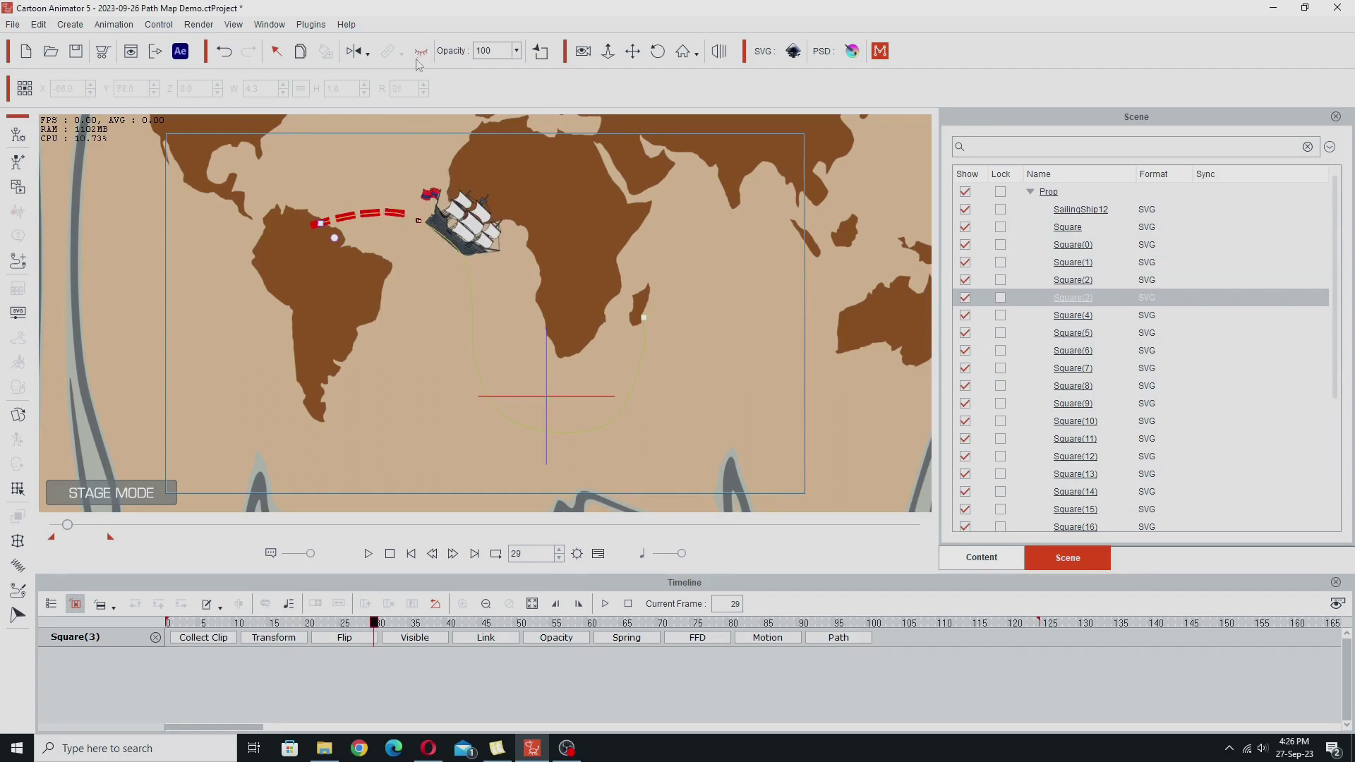
drag(374, 622, 410, 622)
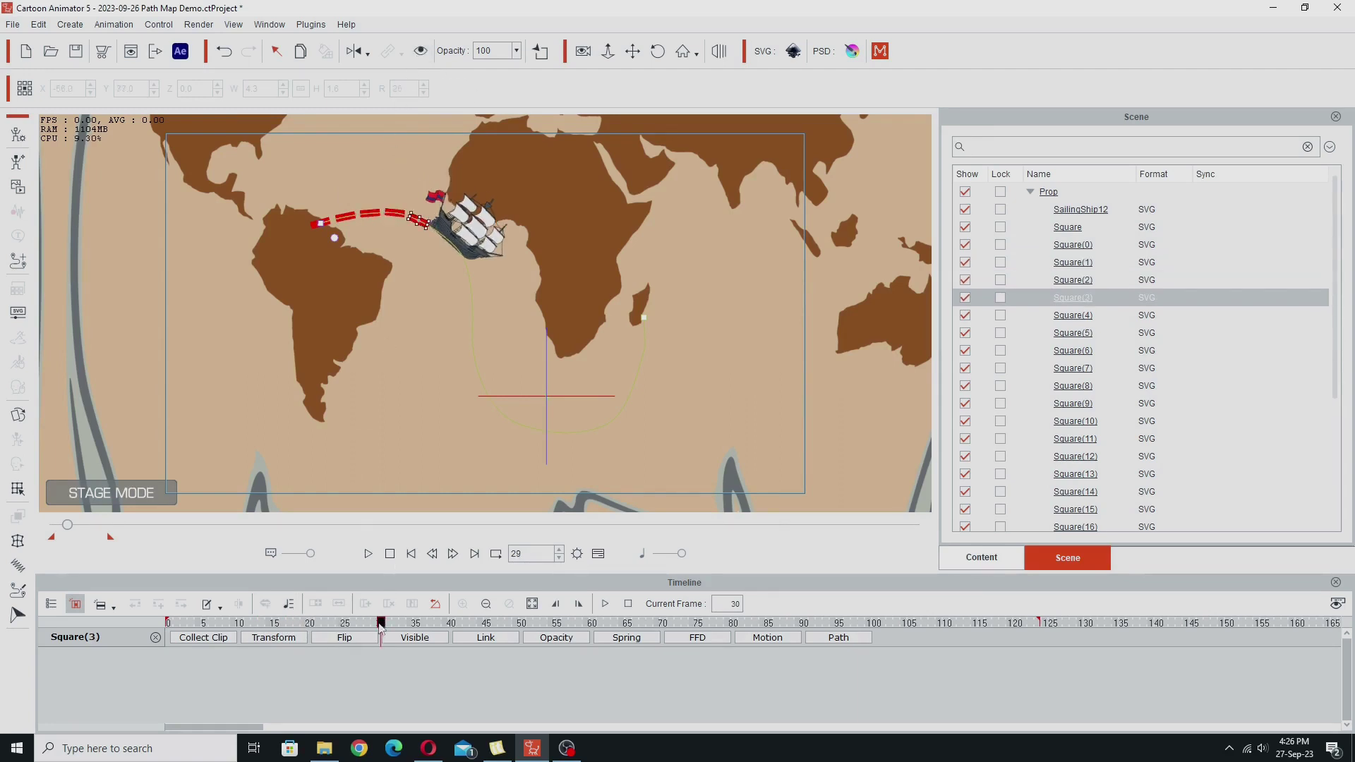
click(419, 220)
click(421, 50)
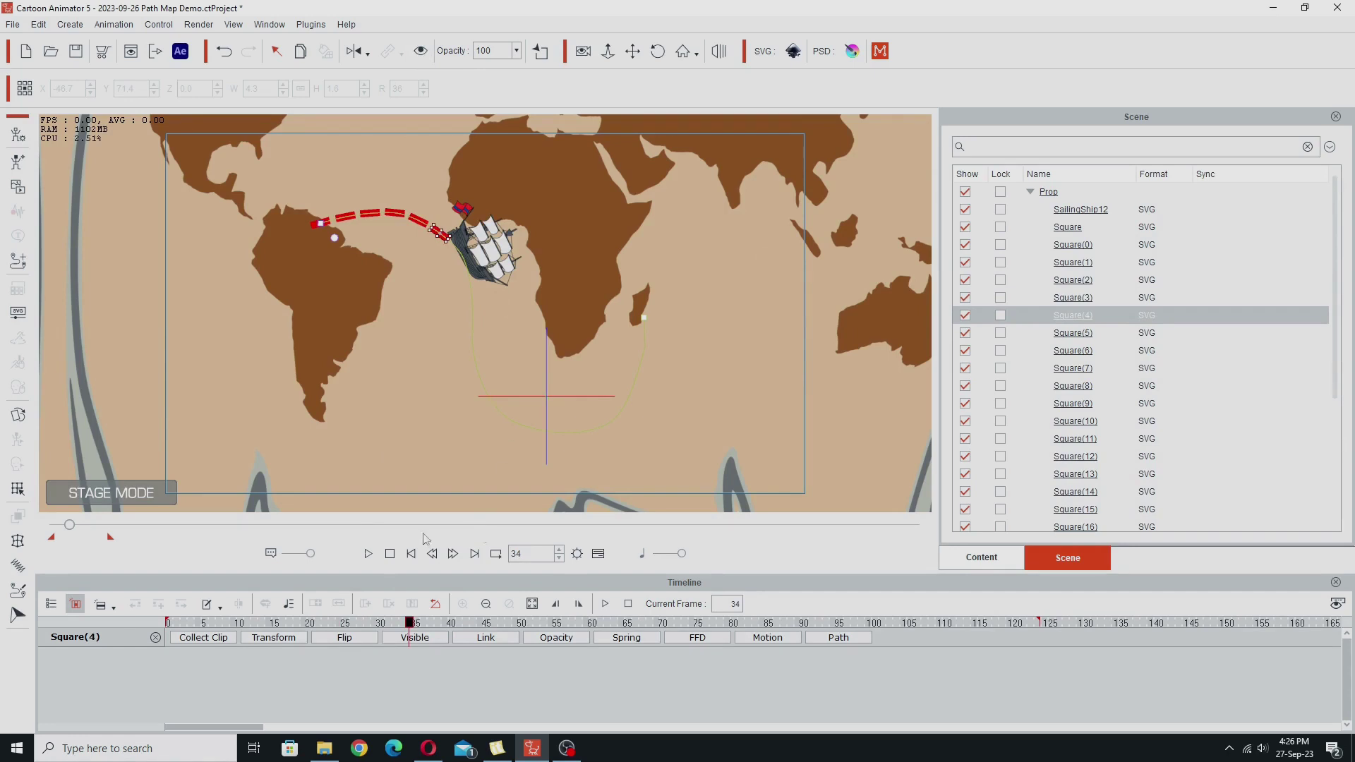
drag(413, 628, 451, 639)
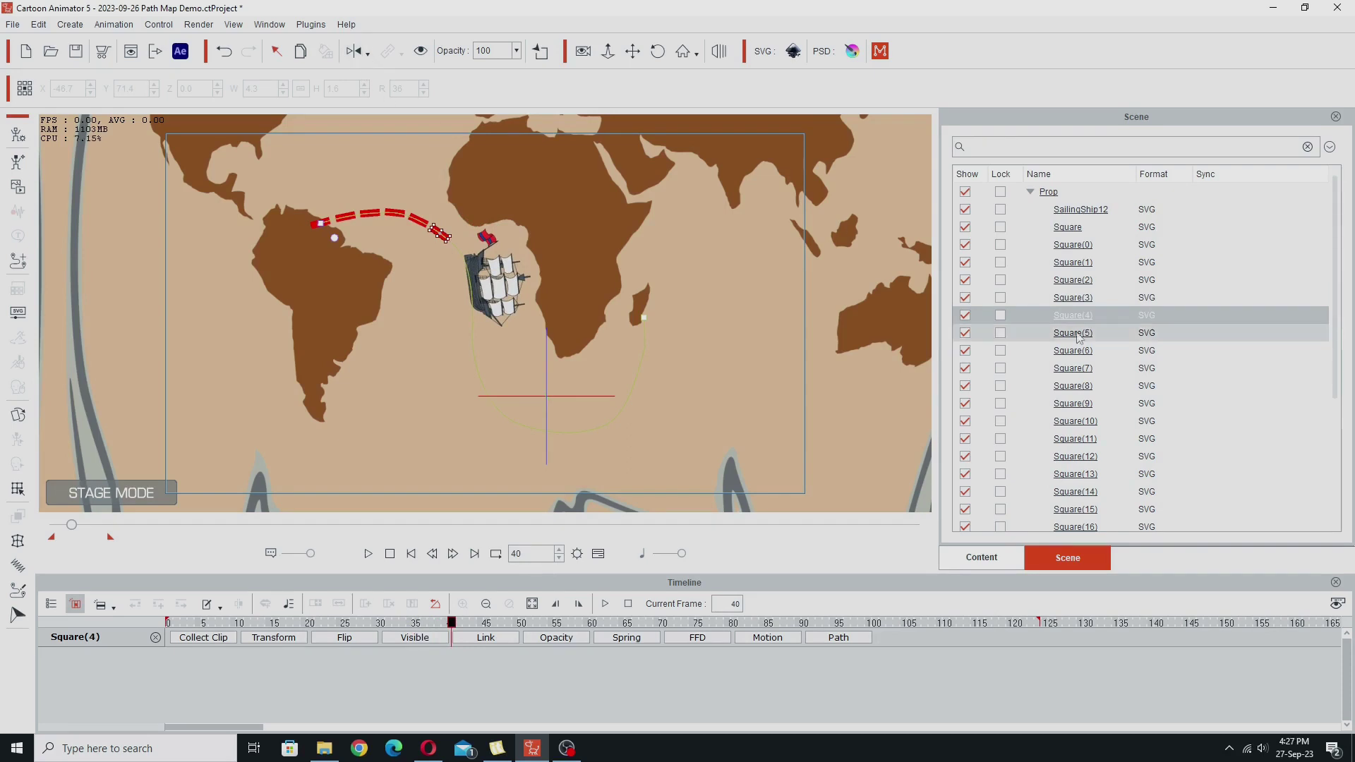
key(Down)
click(422, 54)
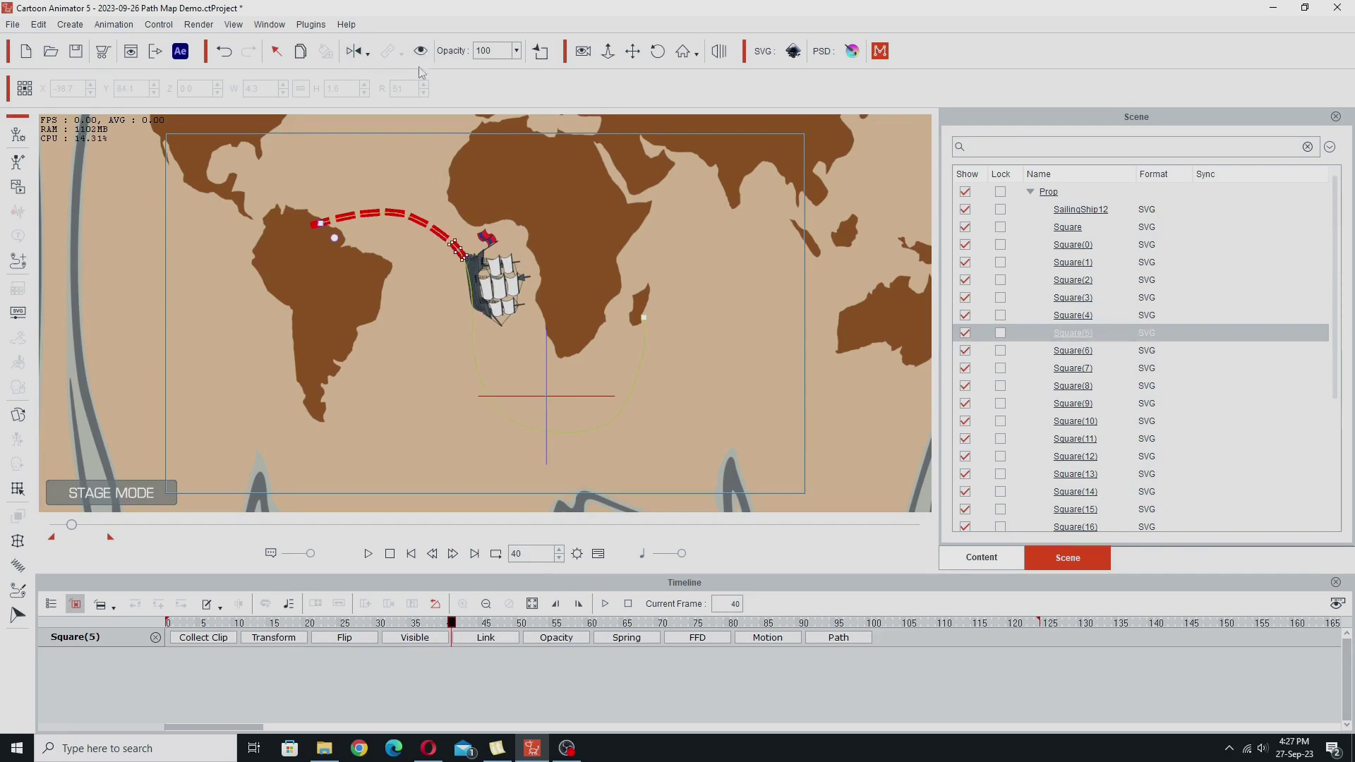
Make the remaining dashes Square(6) to Square(20) visible one by one behind the ship, ending with Square(20) at frame 121.
drag(460, 621, 1001, 632)
key(Down)
key(Down)
key(Down)
key(Down)
key(Down)
key(Down)
key(Down)
key(Down)
key(Down)
key(Down)
key(Down)
key(Down)
key(Down)
key(Down)
click(1074, 527)
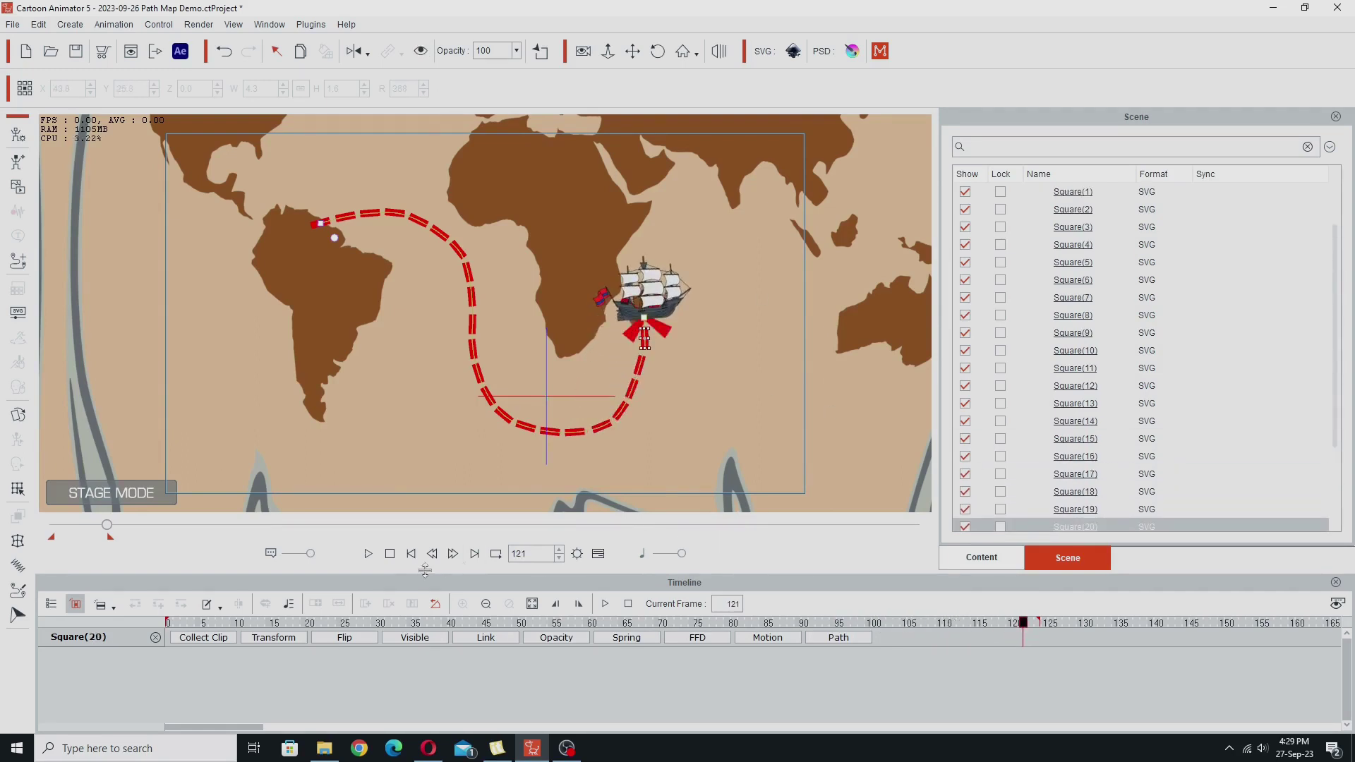
Play the whole animation from the start to check the dashes appearing behind the ship, and return to frame 0.
click(390, 554)
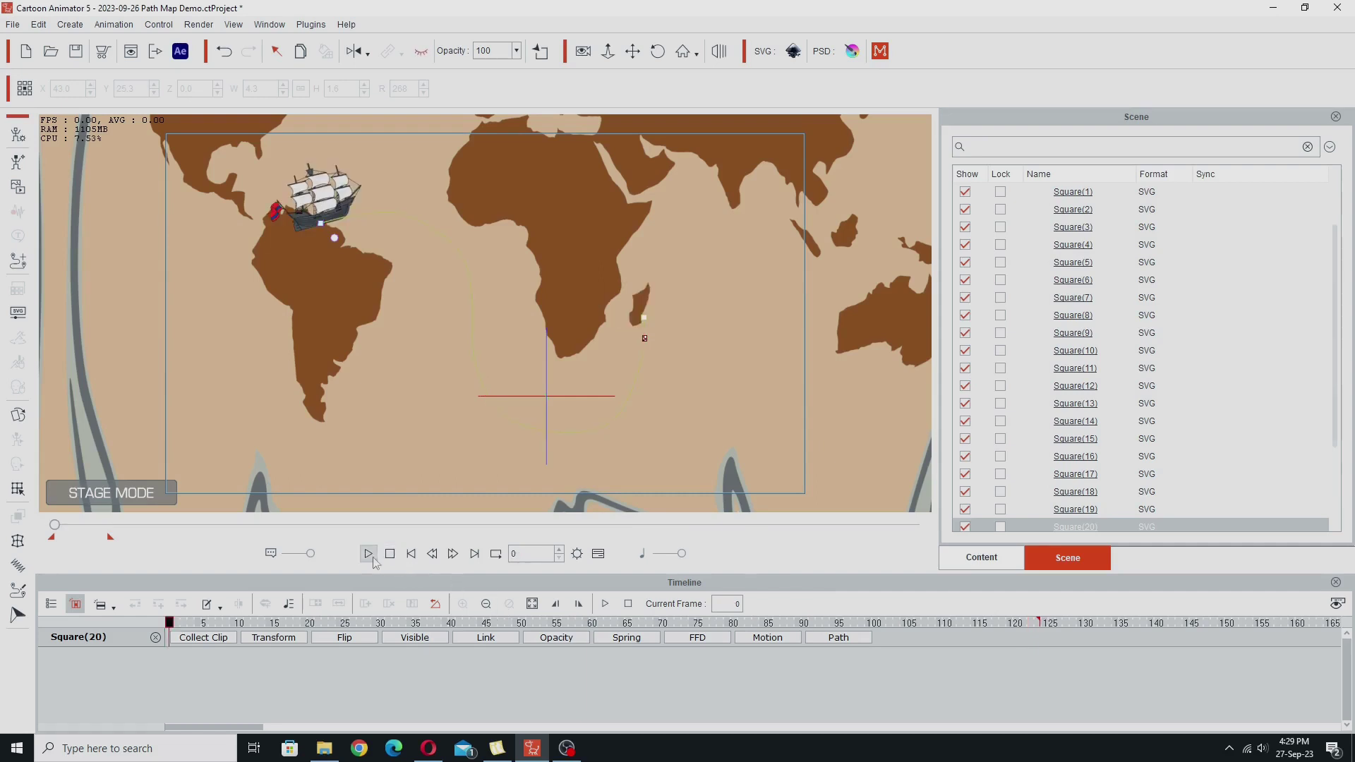
click(369, 554)
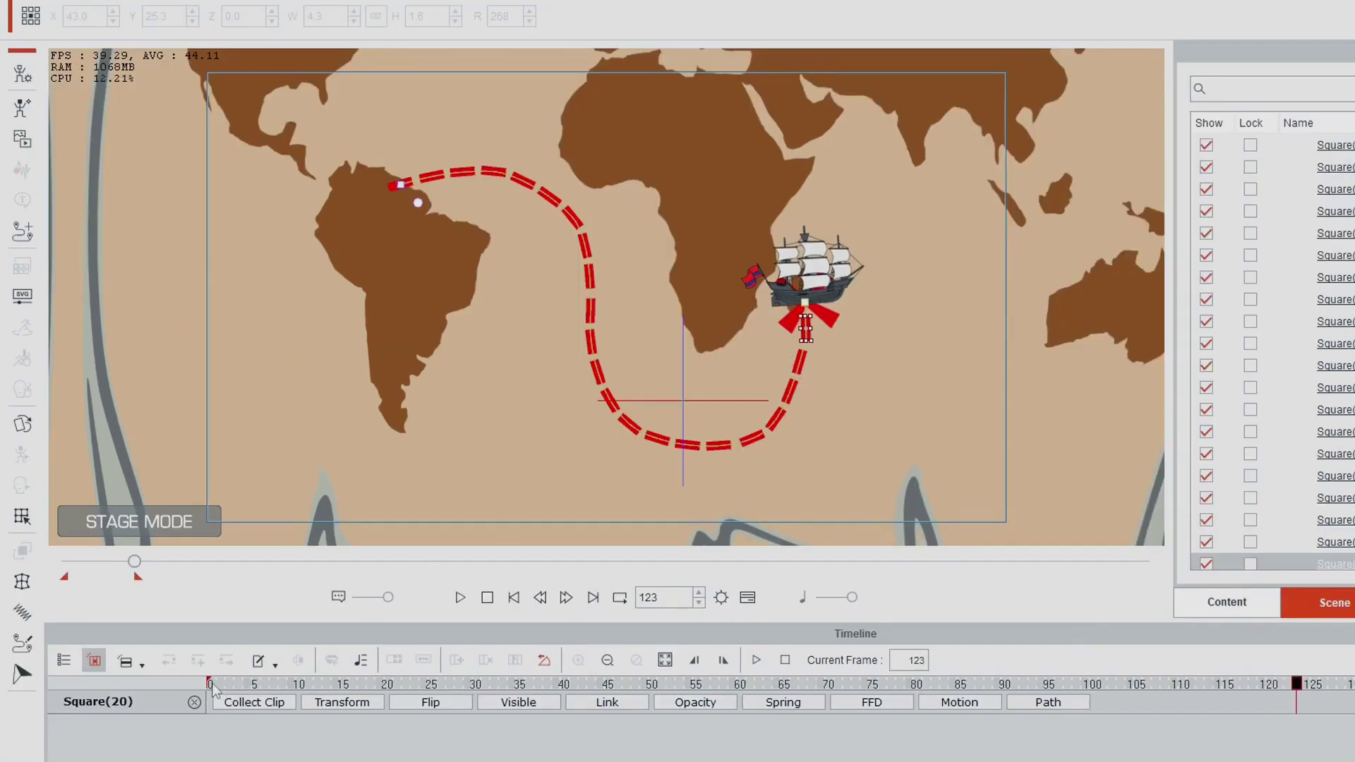
drag(1302, 684, 182, 676)
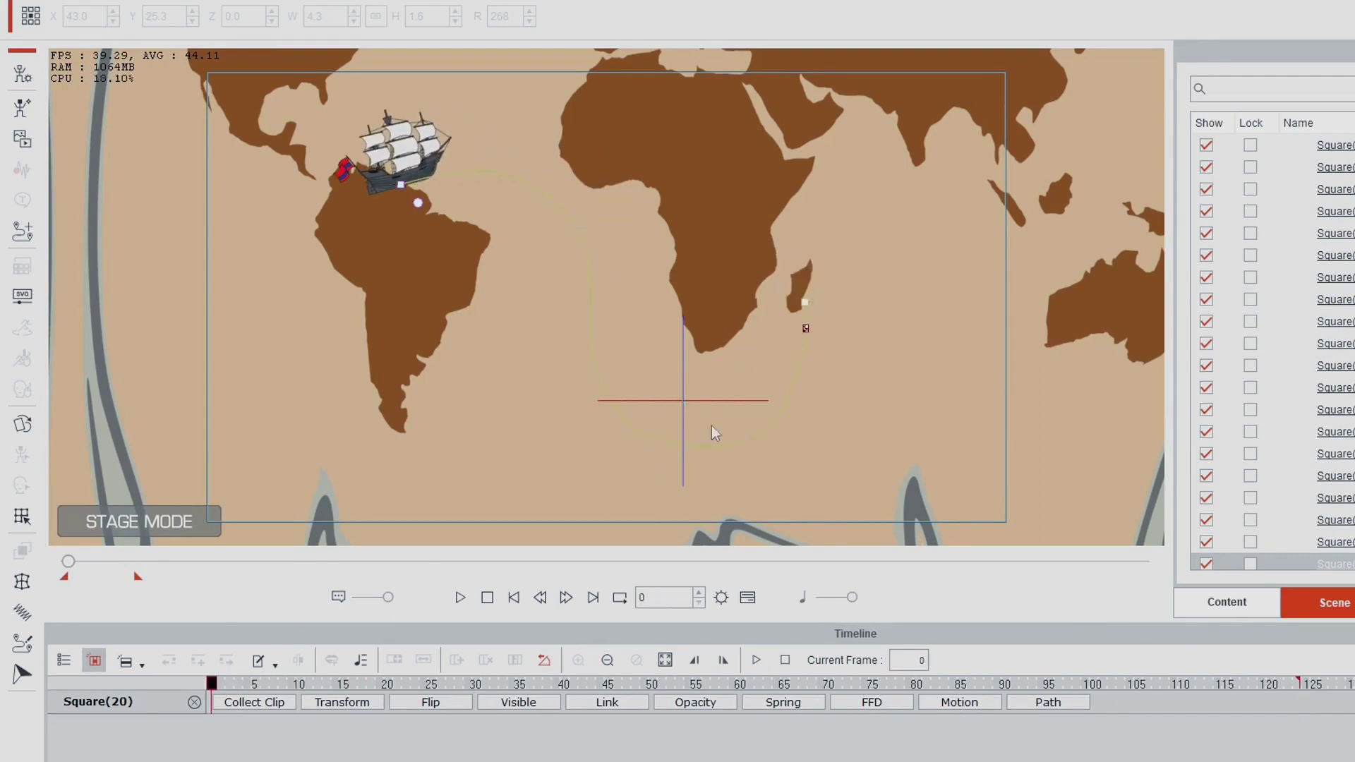
Edit the path and move its end point up and to the east, into the ocean beyond Madagascar.
click(595, 294)
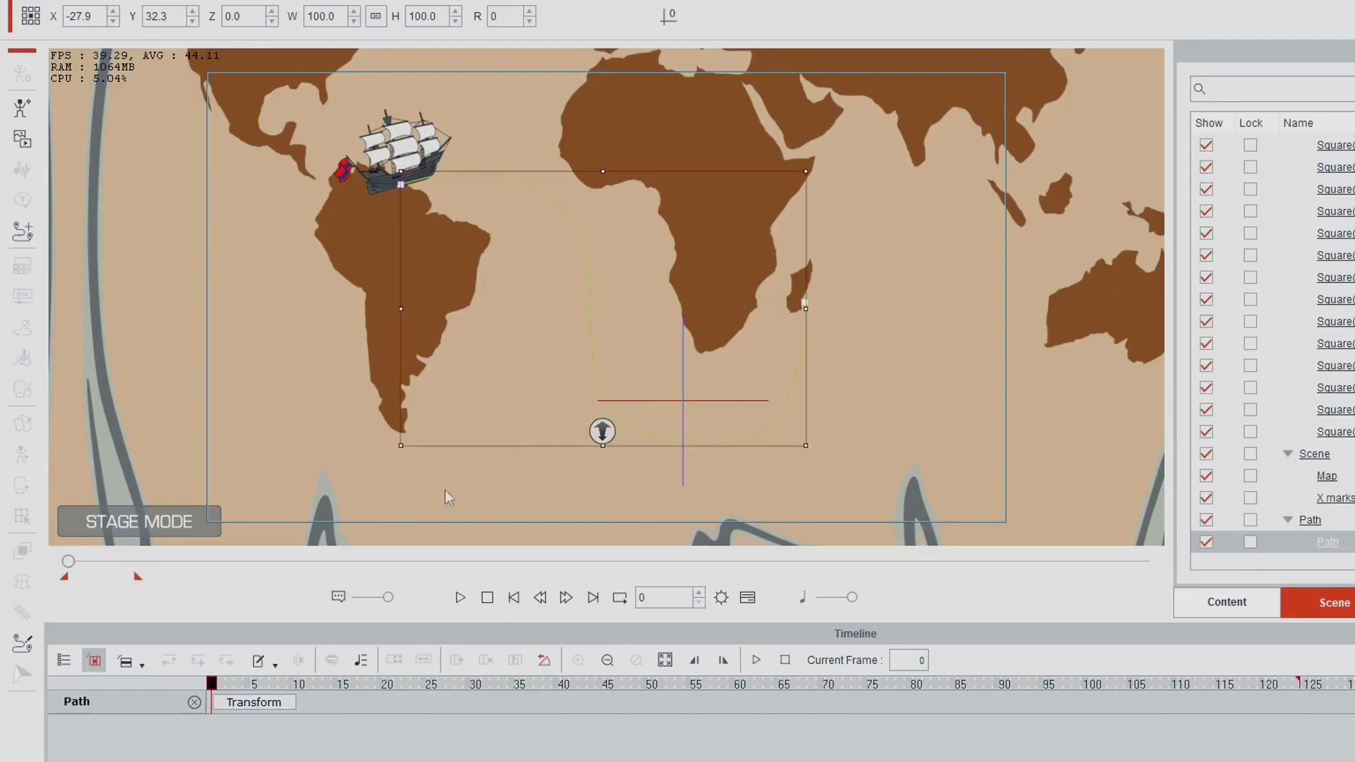
click(23, 643)
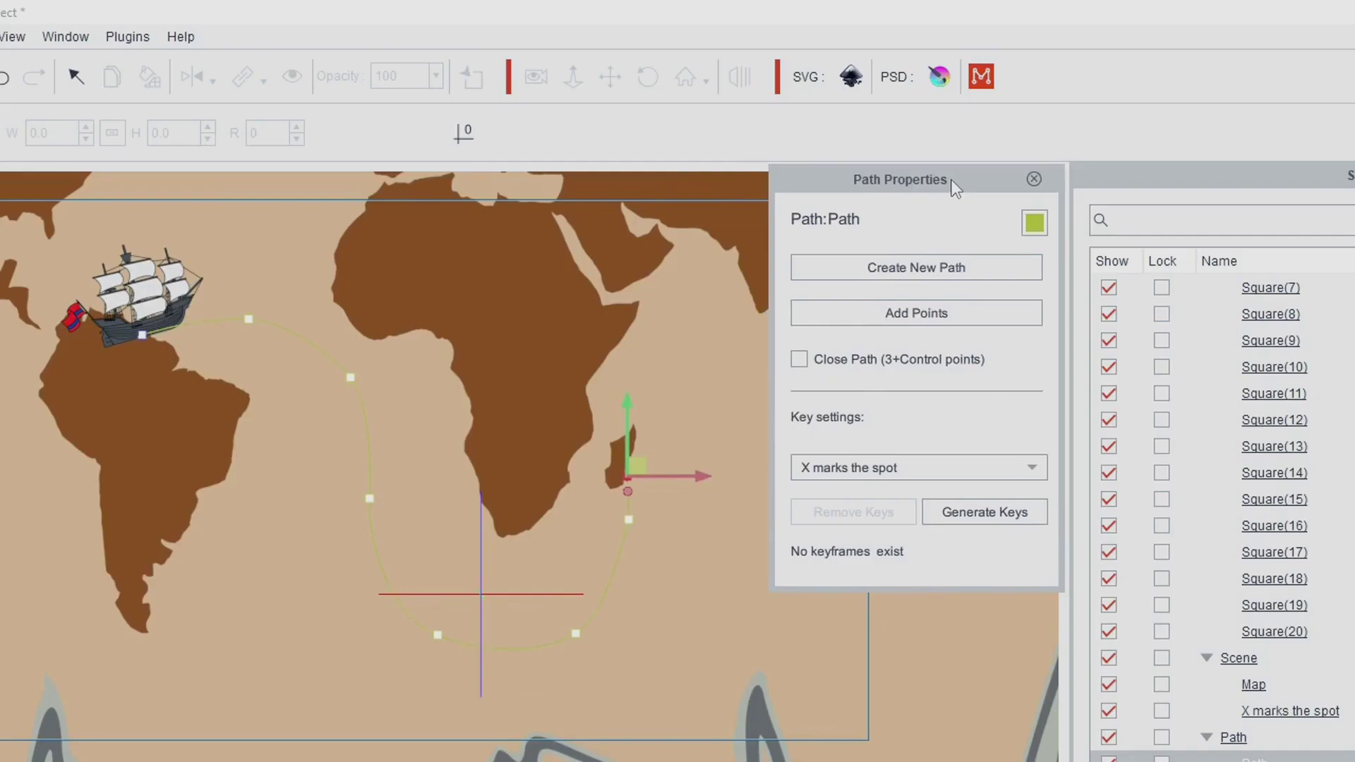
drag(845, 185, 1014, 235)
drag(628, 401, 634, 354)
drag(706, 432, 795, 434)
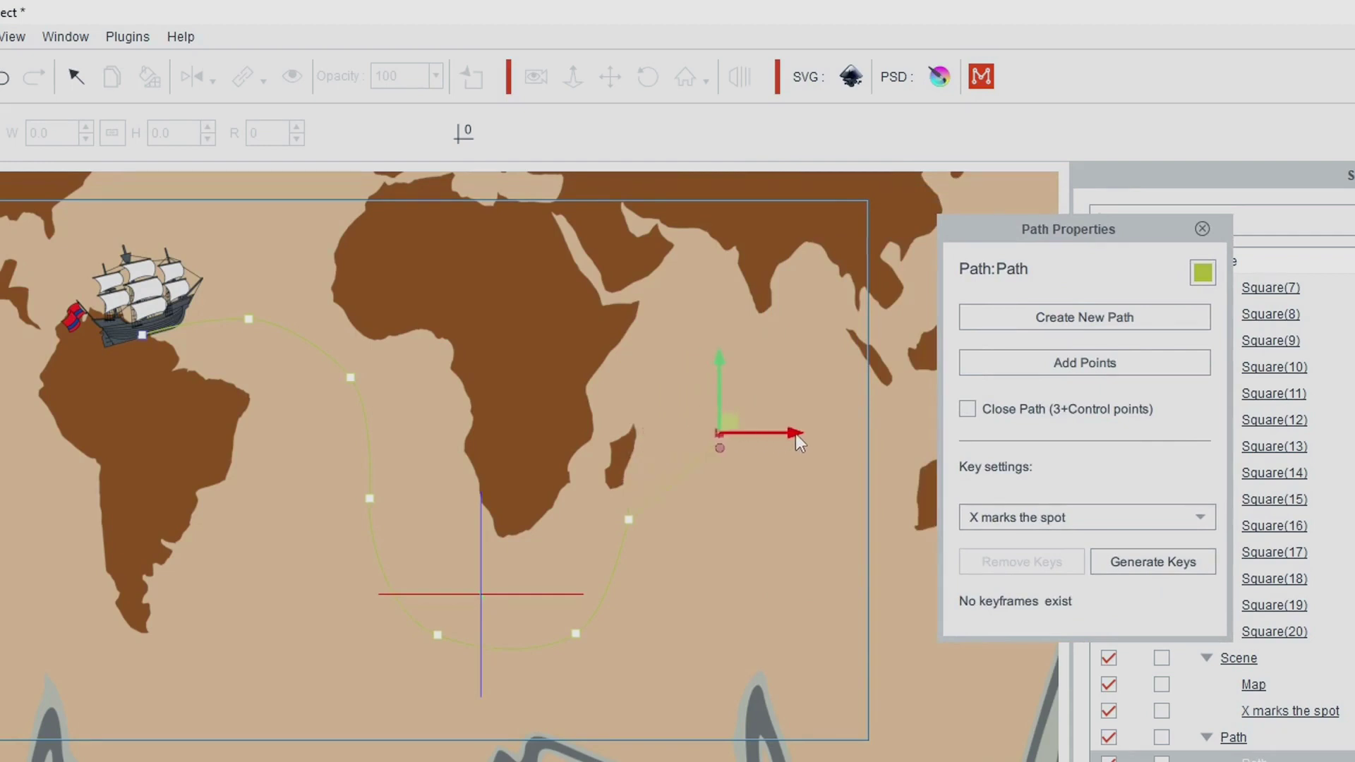
Shape the path's last segment into a smooth curve with a Bezier control handle and preview the animation.
right_click(629, 520)
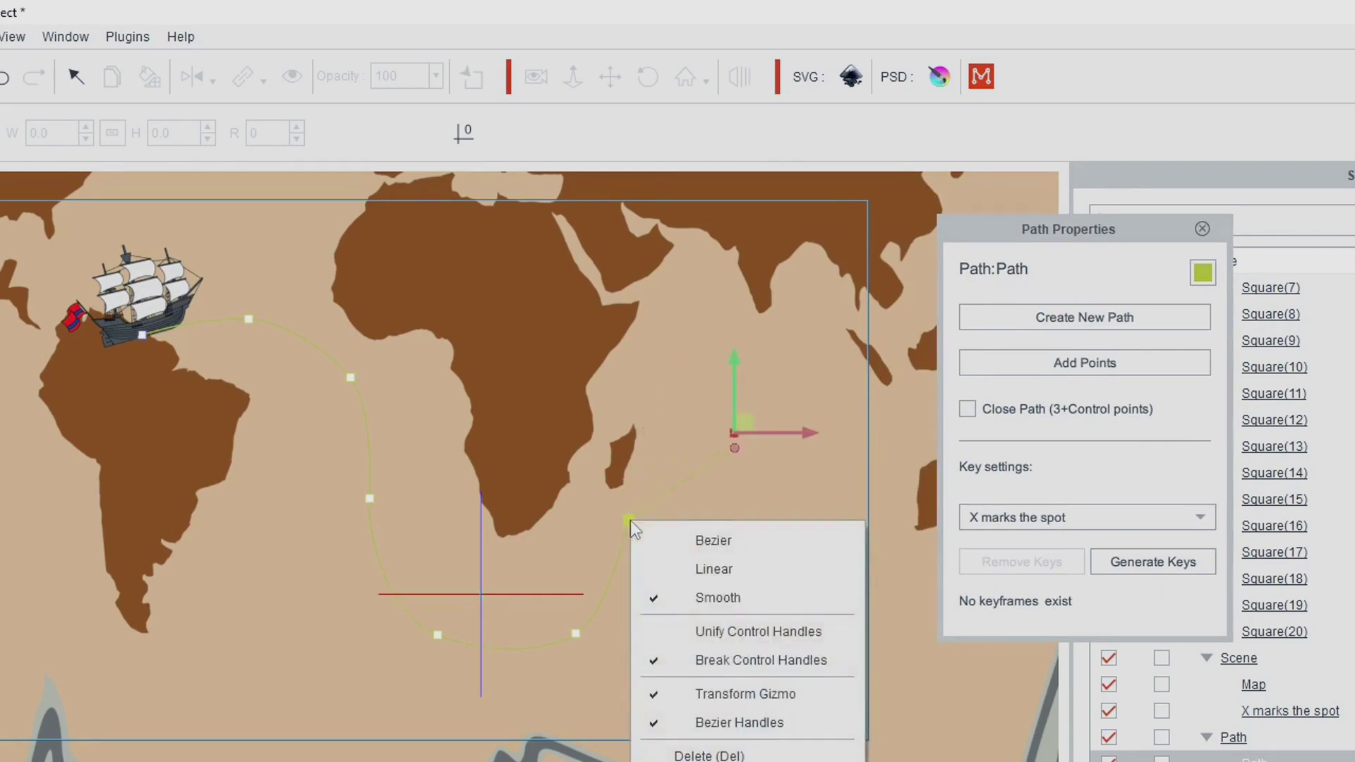
click(678, 541)
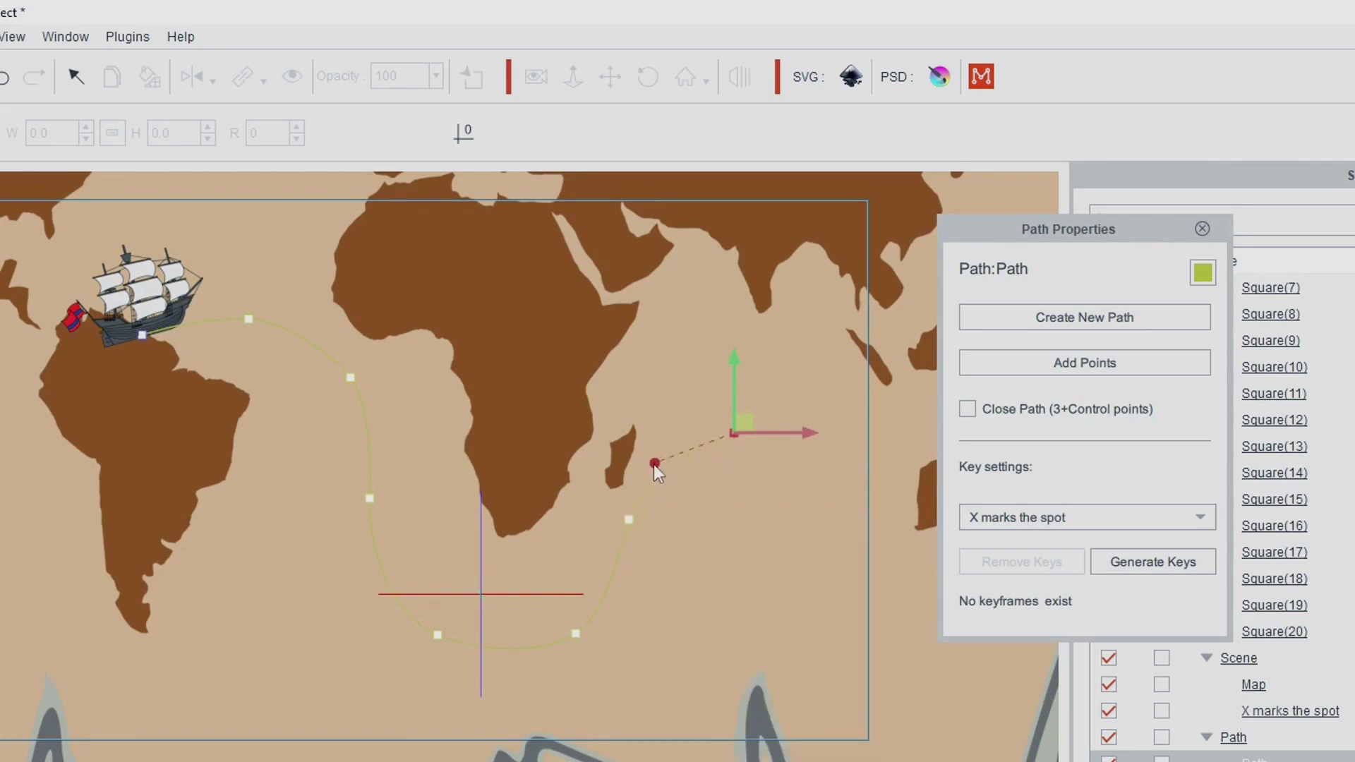
click(650, 463)
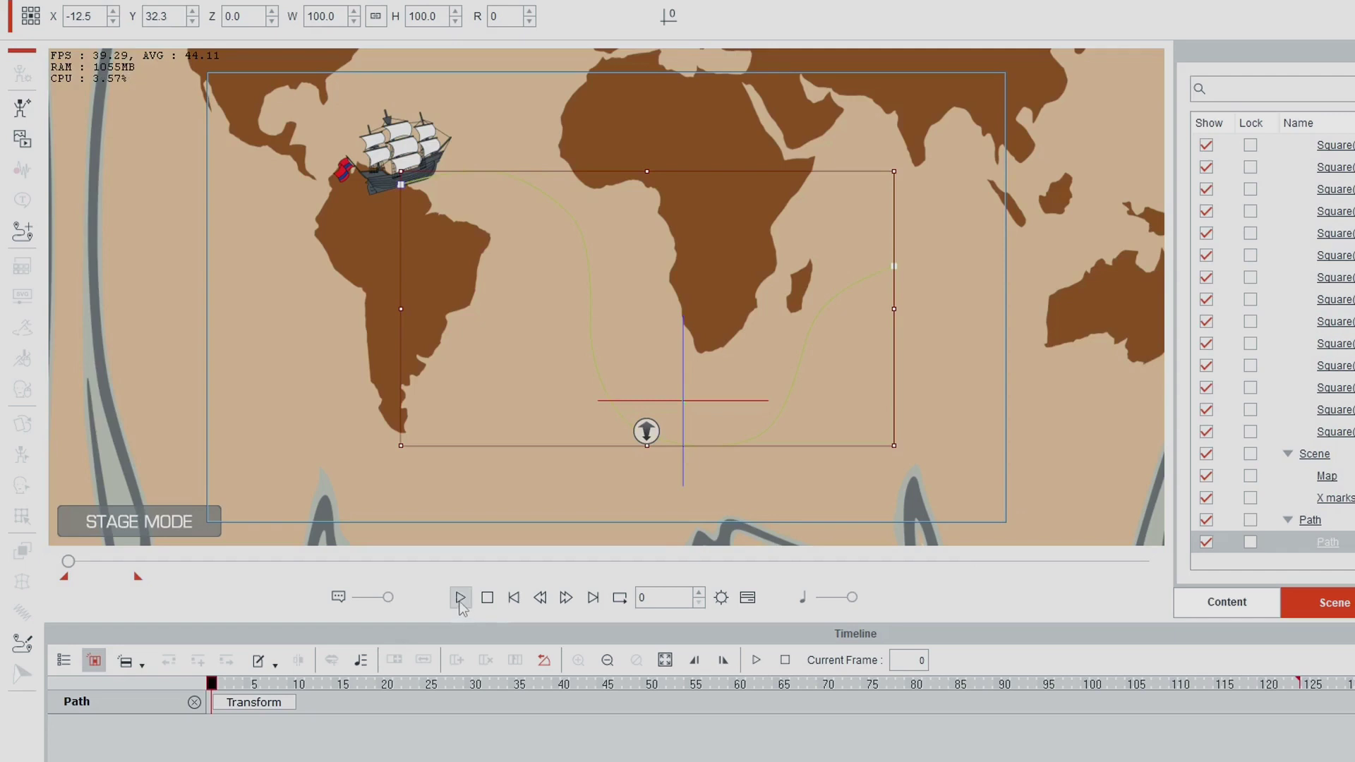
click(460, 598)
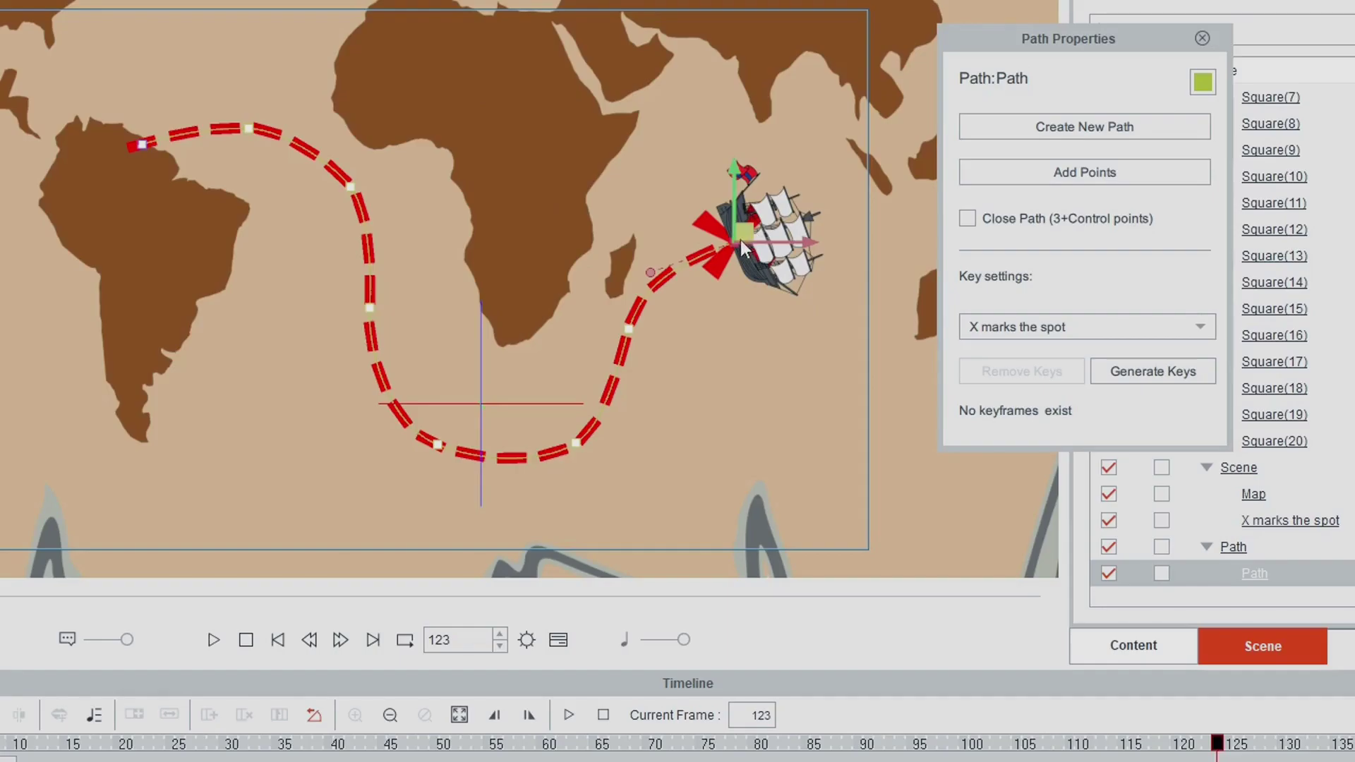
Move the path's end point north onto India so the red X, ship and dashes follow the new route.
drag(716, 287, 767, 132)
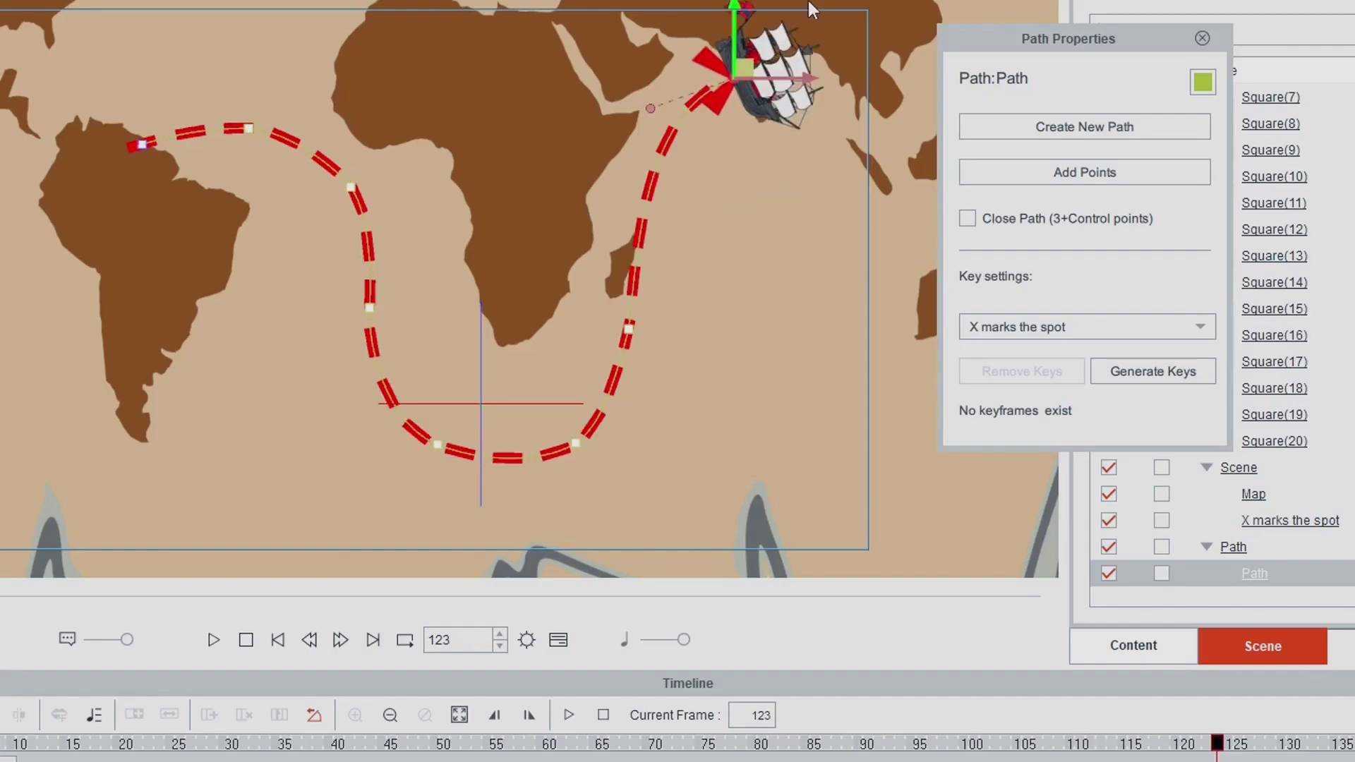
drag(810, 8, 814, 3)
drag(810, 68, 822, 4)
click(804, 53)
Scrub back through the timeline and play the animation along the rerouted path.
click(1184, 741)
drag(1185, 746, 422, 745)
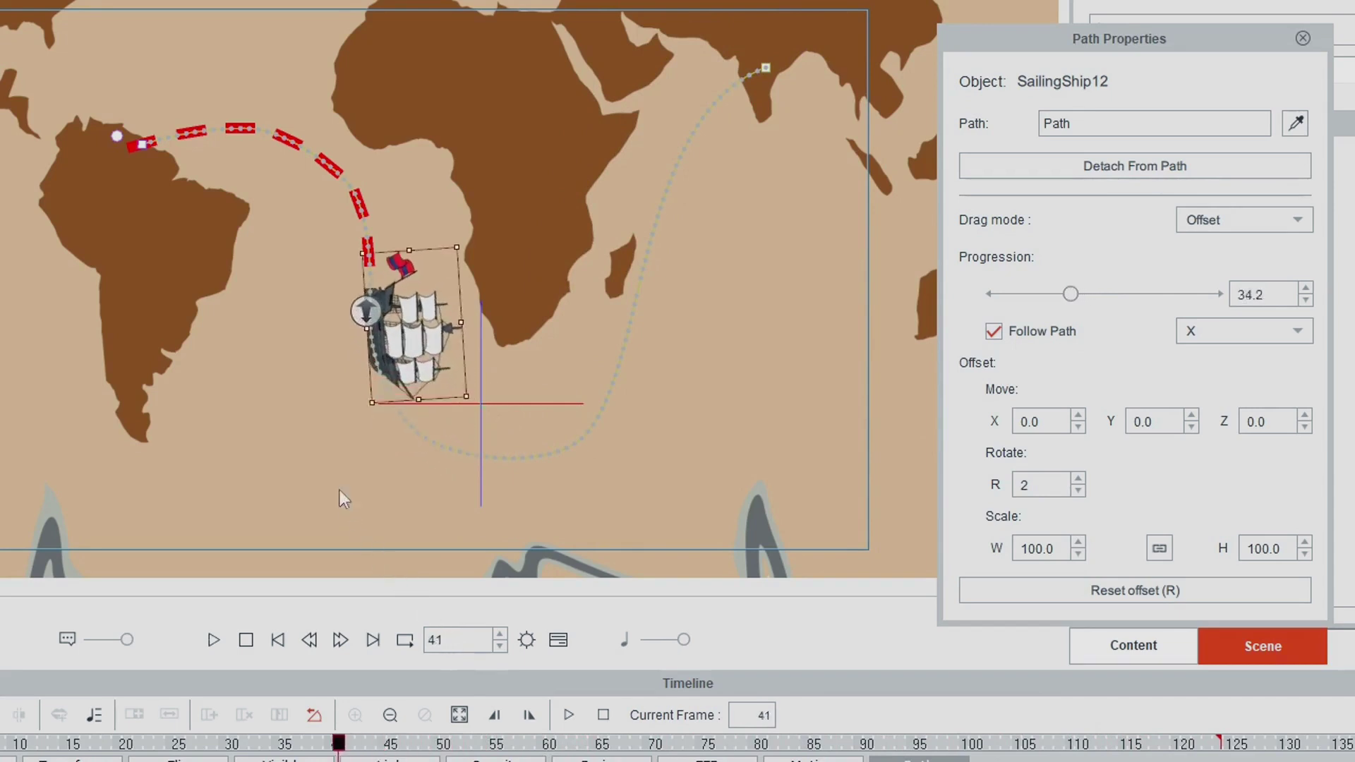
click(213, 641)
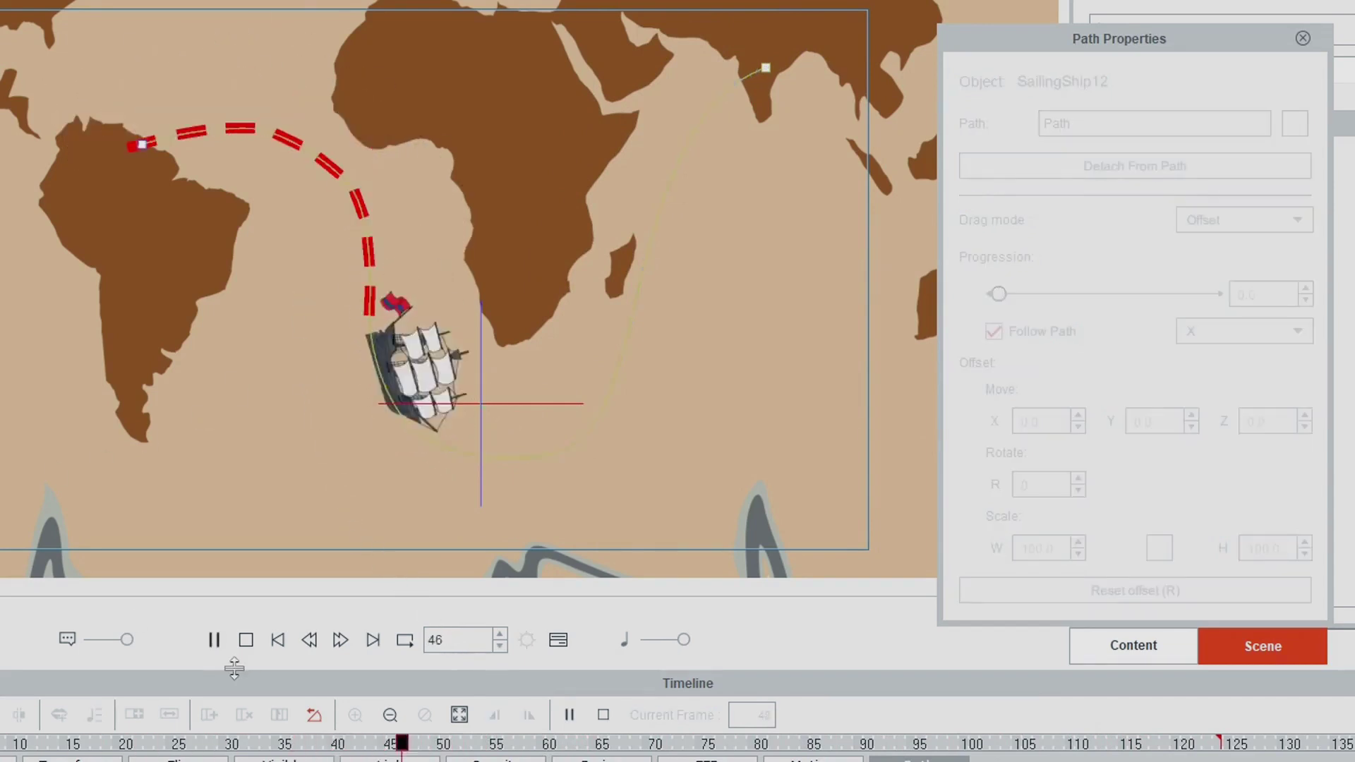